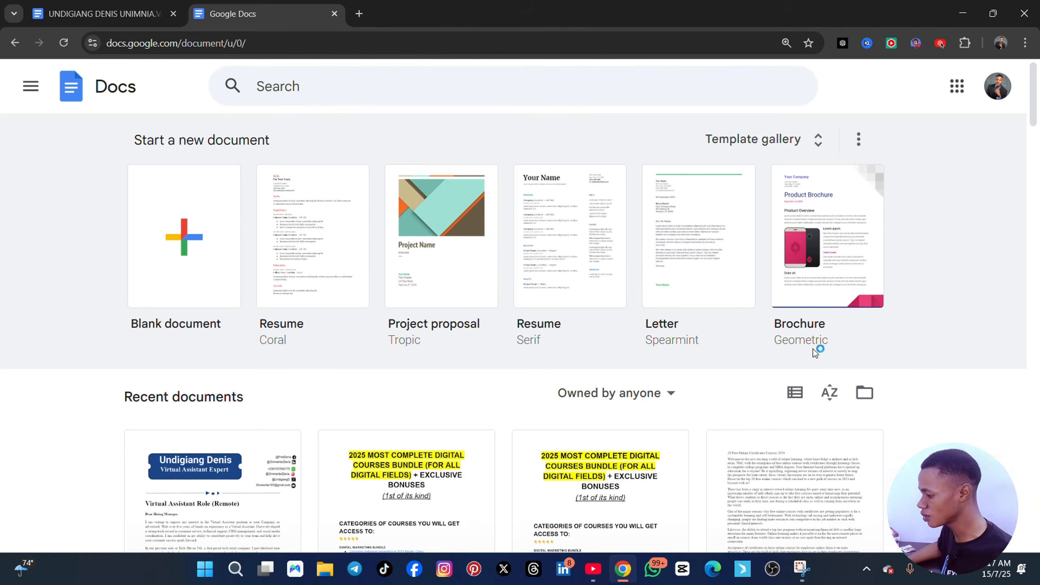
# - Create a new document from the Spearmint resume template in the template gallery
pyautogui.click(859, 139)
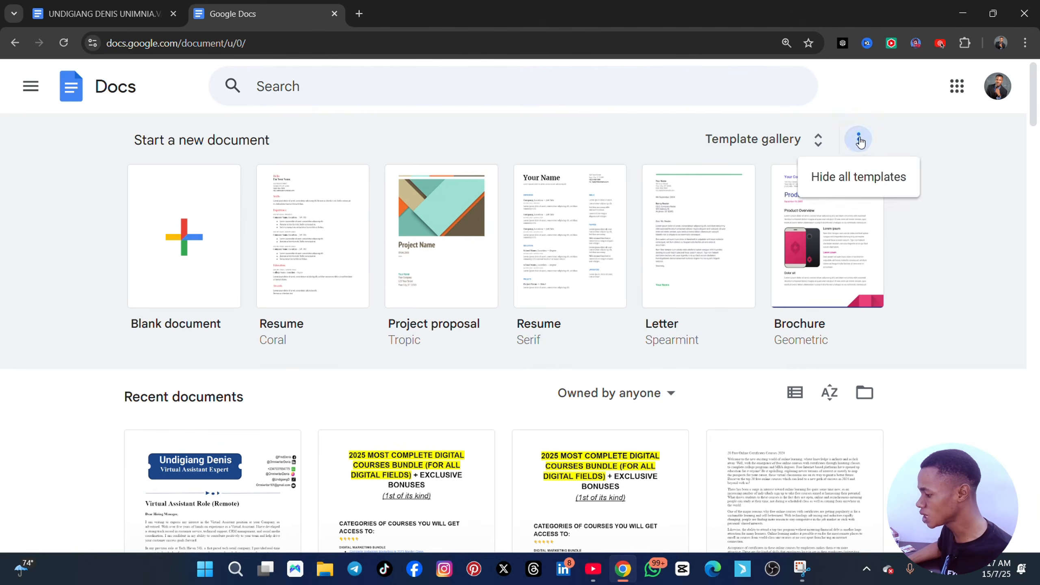
pyautogui.click(859, 140)
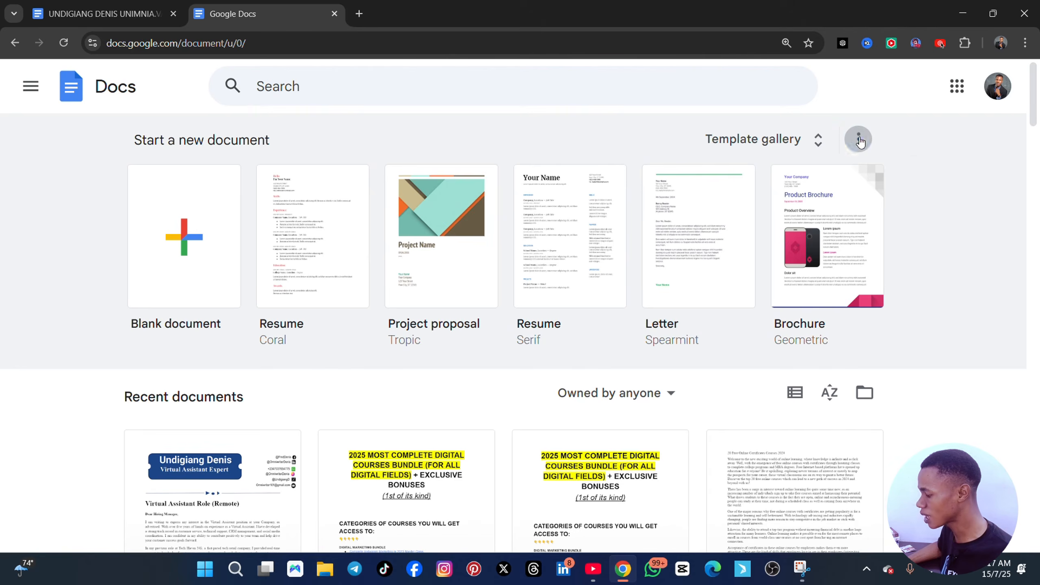
pyautogui.click(820, 143)
pyautogui.scroll(-4, 694, 333)
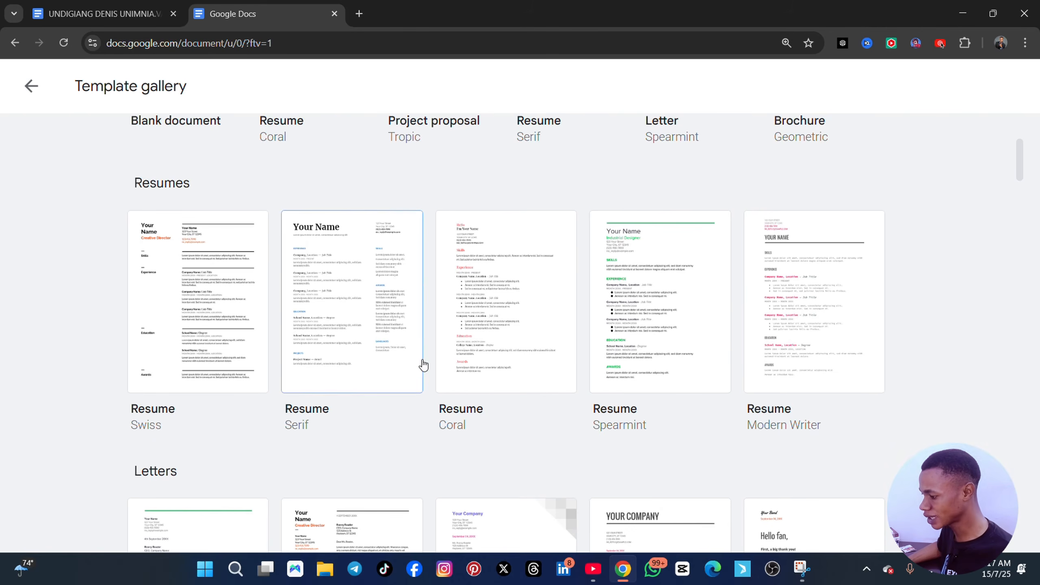
pyautogui.scroll(2, 422, 364)
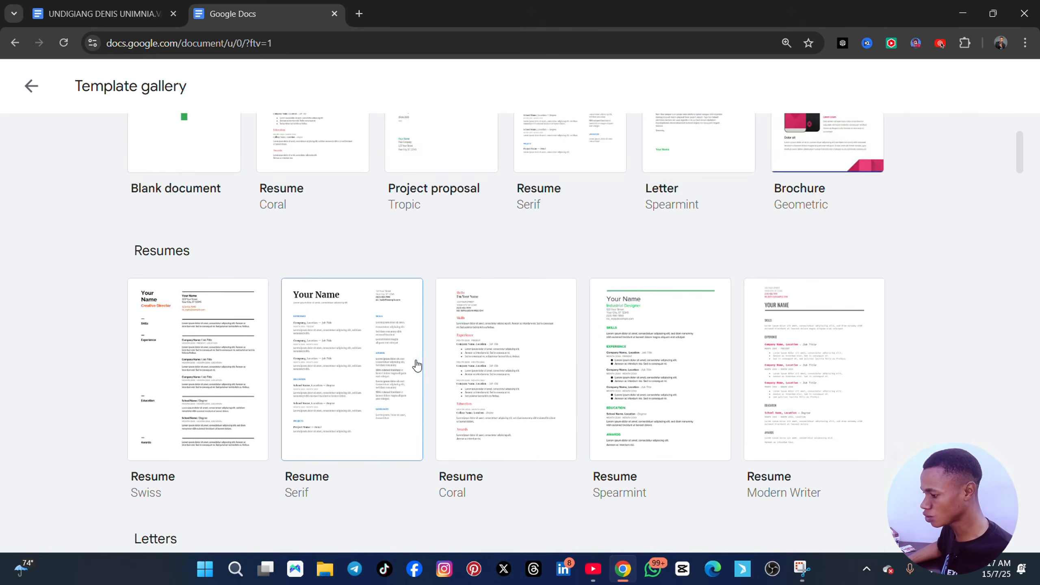
pyautogui.click(641, 335)
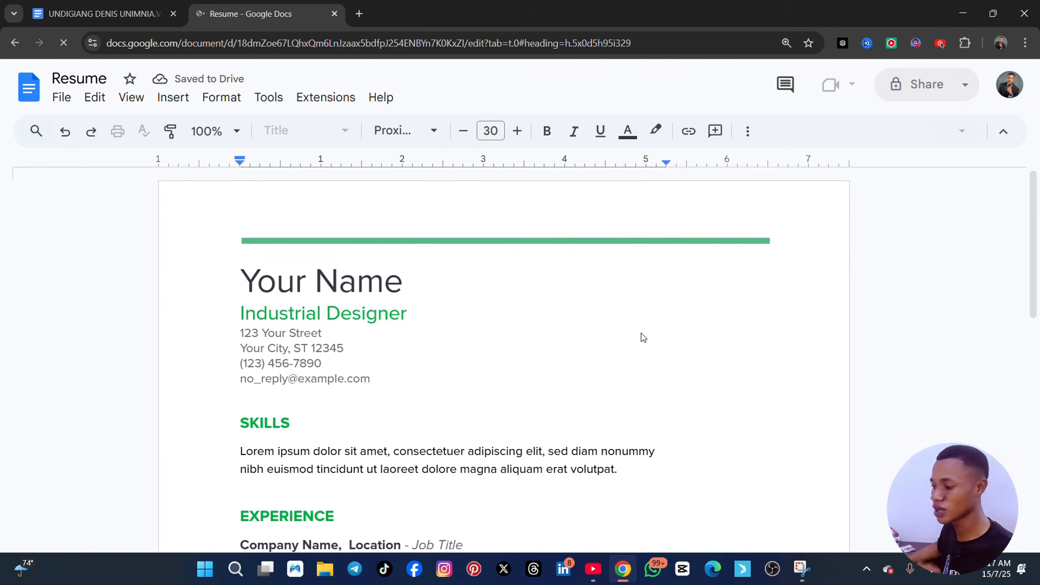
# - Replace the "Your Name" placeholder at the head of the resume with the applicant's full name
pyautogui.scroll(-3, 475, 405)
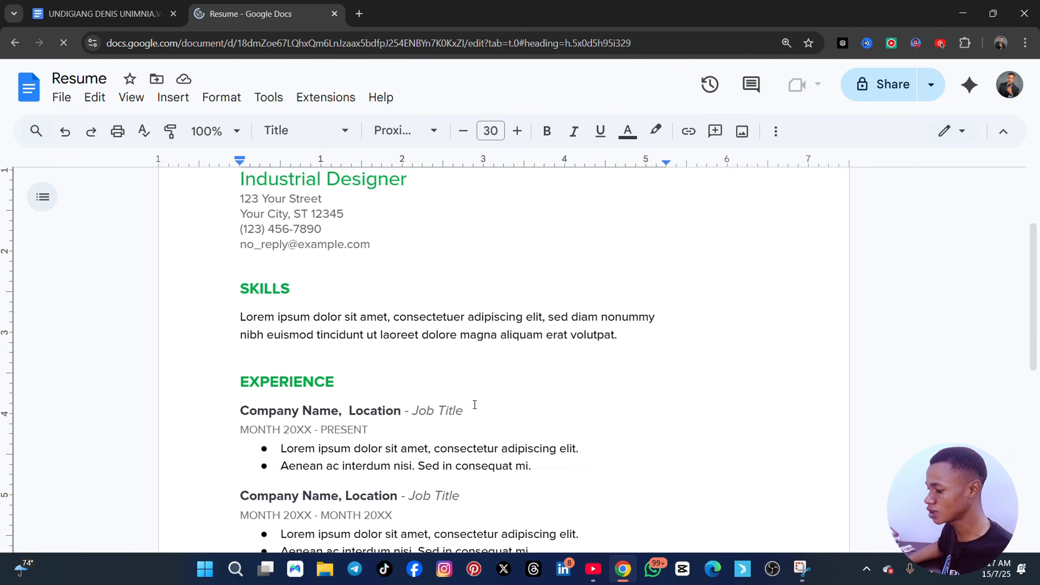
pyautogui.scroll(3, 474, 404)
pyautogui.scroll(-9, 474, 402)
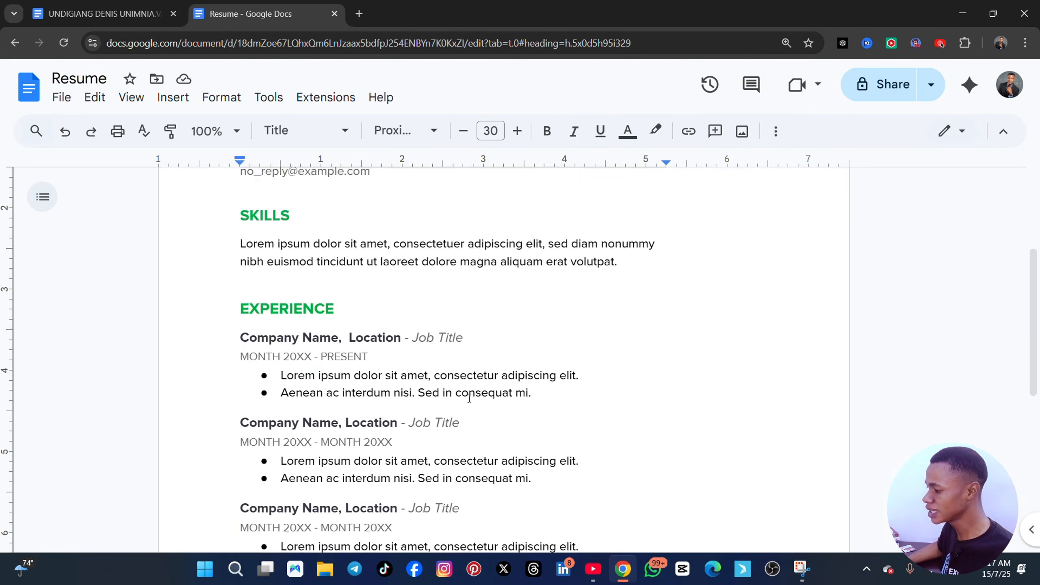
pyautogui.scroll(-3, 469, 398)
pyautogui.scroll(15, 469, 398)
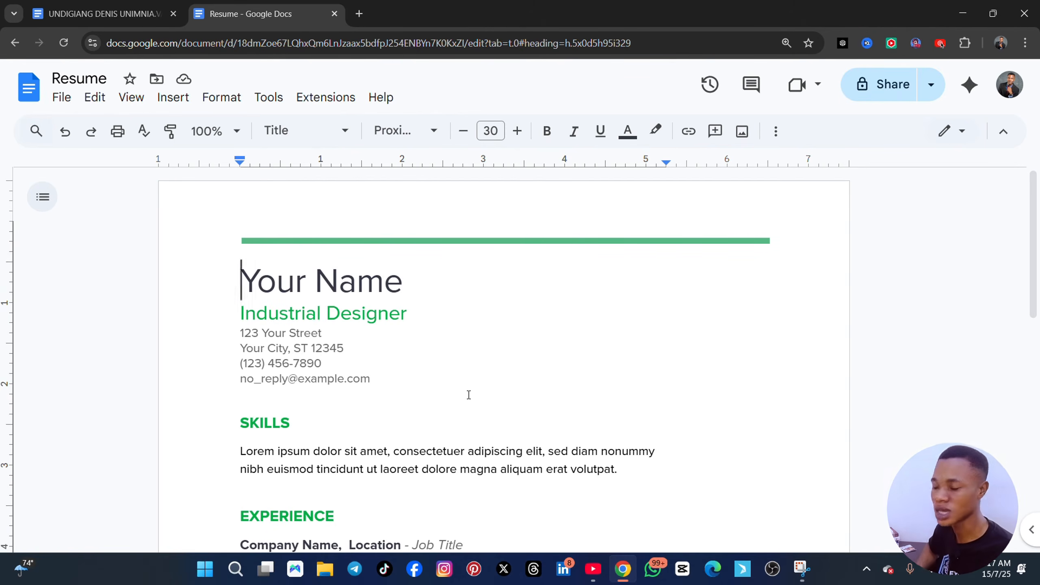
pyautogui.moveTo(406, 280); pyautogui.dragTo(232, 281)
pyautogui.write('U')
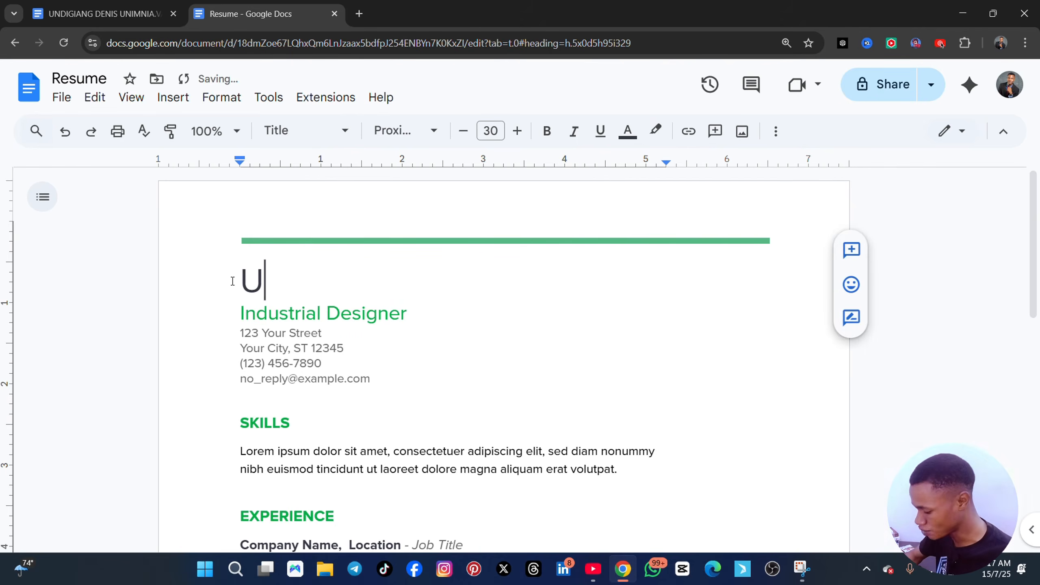
pyautogui.write('ndigiang')
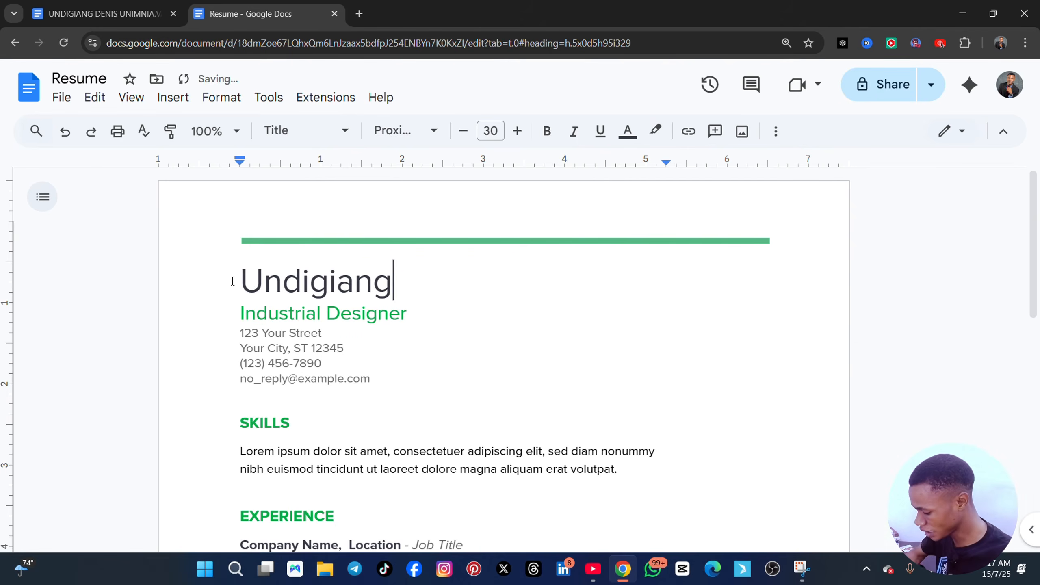
pyautogui.write(' Denis')
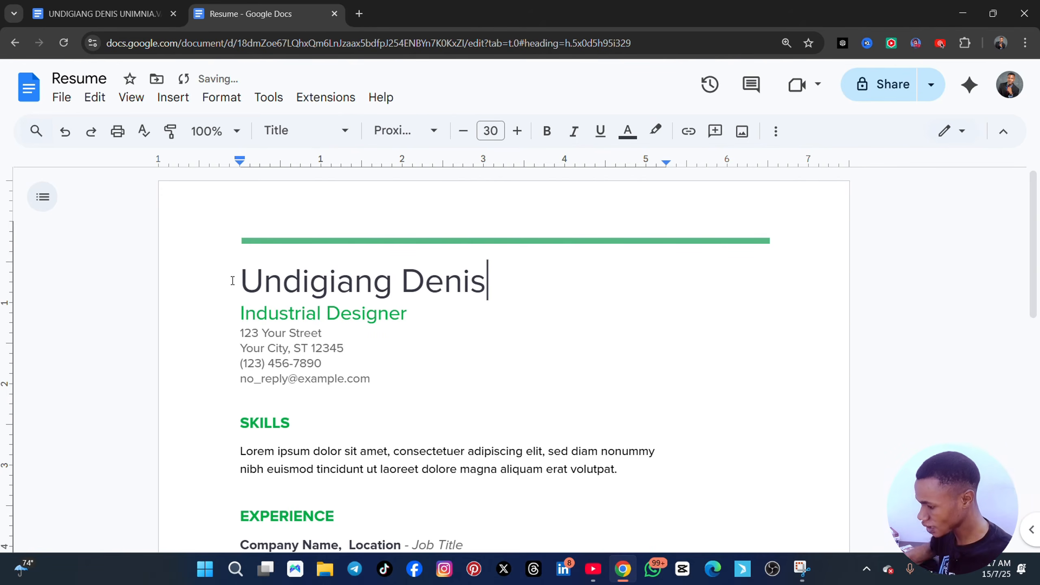
# - Replace the "Industrial Designer" subtitle under the name with "Virtual Assistant"
pyautogui.moveTo(408, 312); pyautogui.dragTo(234, 309)
pyautogui.write('V')
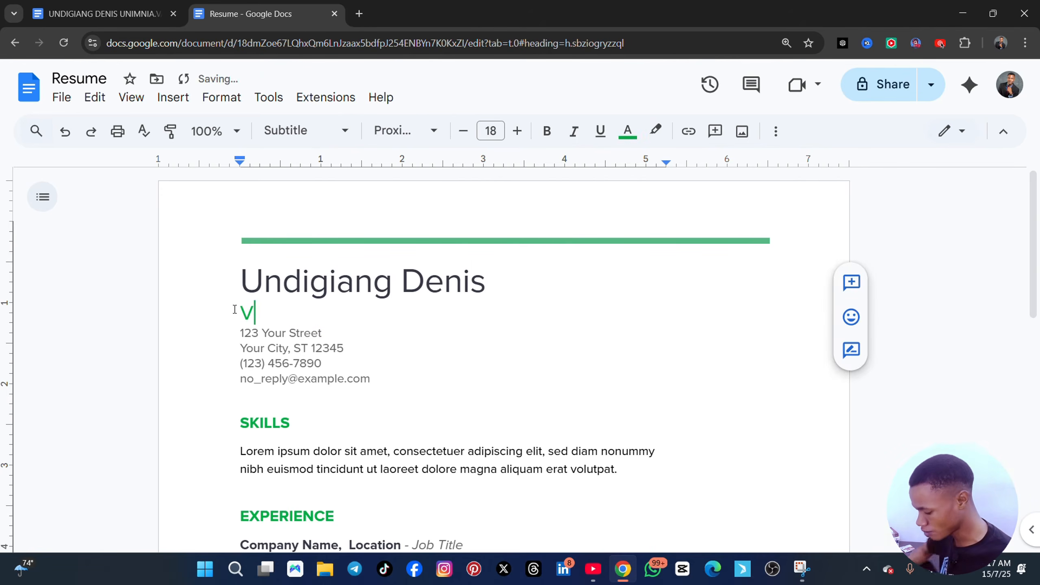
pyautogui.write('irtual A')
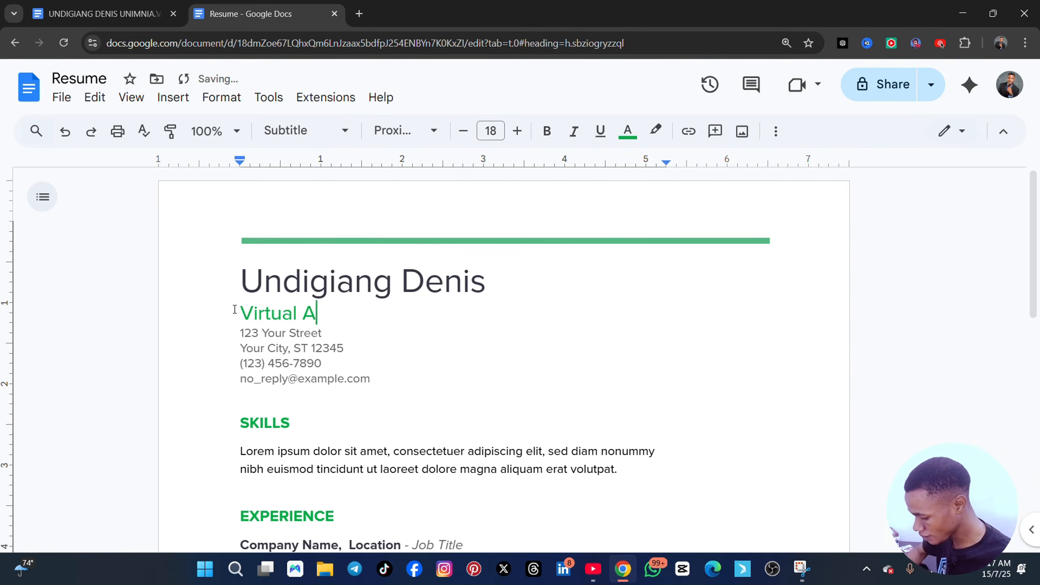
pyautogui.write('ssistant')
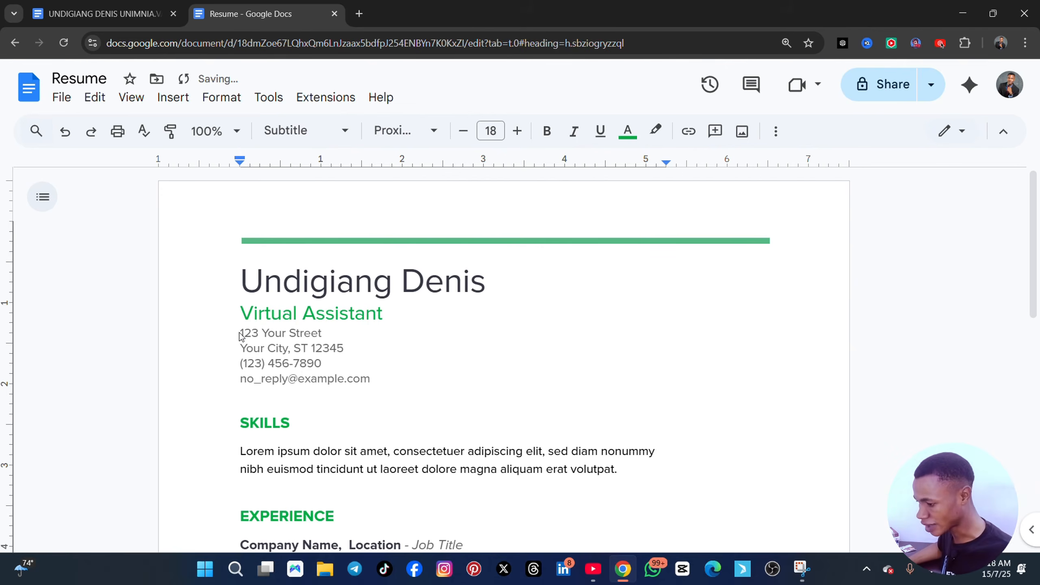
pyautogui.moveTo(240, 334)
pyautogui.mouseDown()
pyautogui.moveTo(330, 332)
pyautogui.moveTo(368, 346)
pyautogui.moveTo(234, 345)
pyautogui.mouseUp()
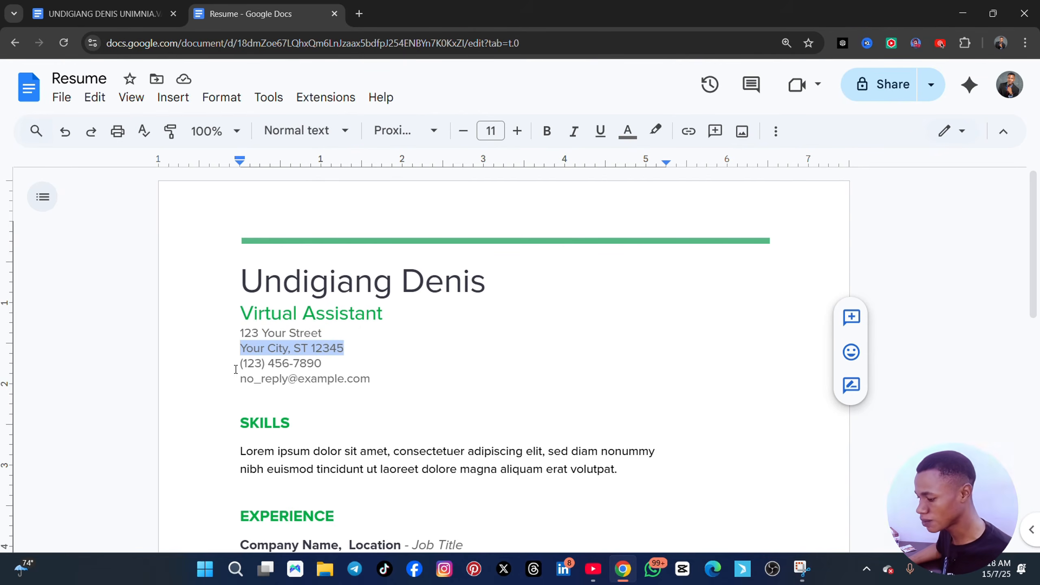
pyautogui.moveTo(236, 365); pyautogui.dragTo(344, 362)
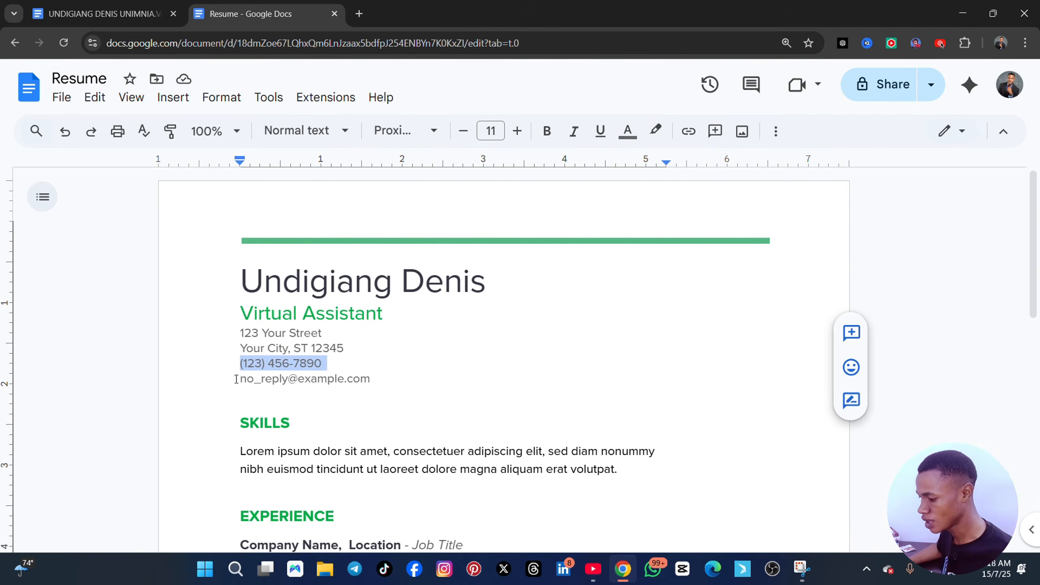
pyautogui.moveTo(236, 379); pyautogui.dragTo(399, 381)
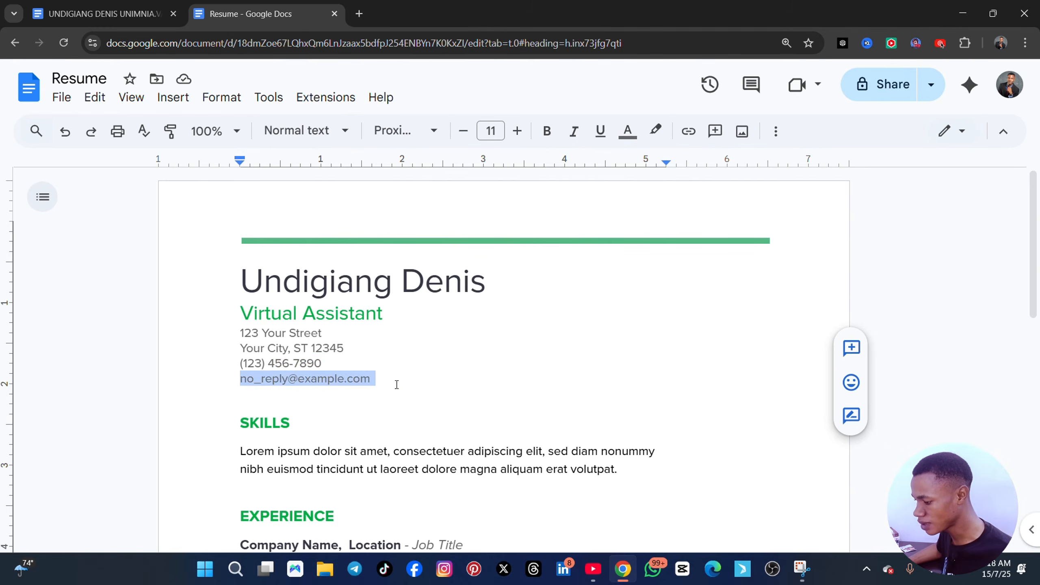
pyautogui.scroll(-5, 377, 414)
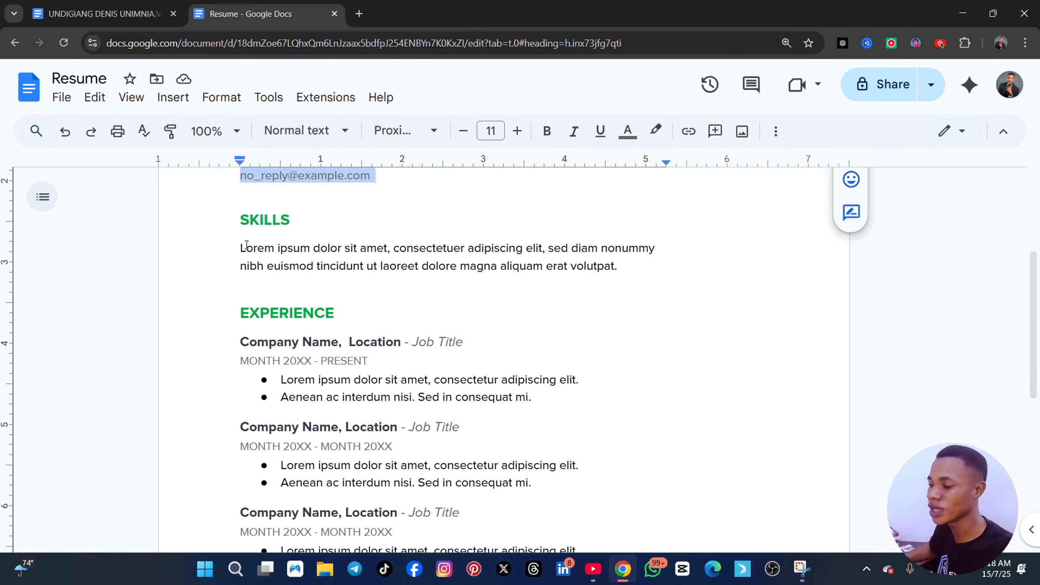
# - Open ChatGPT in a new browser tab and begin a prompt: "i am a virtual assistant and i want to create a my cv. i need your assistant."
pyautogui.click(360, 14)
pyautogui.click(482, 349)
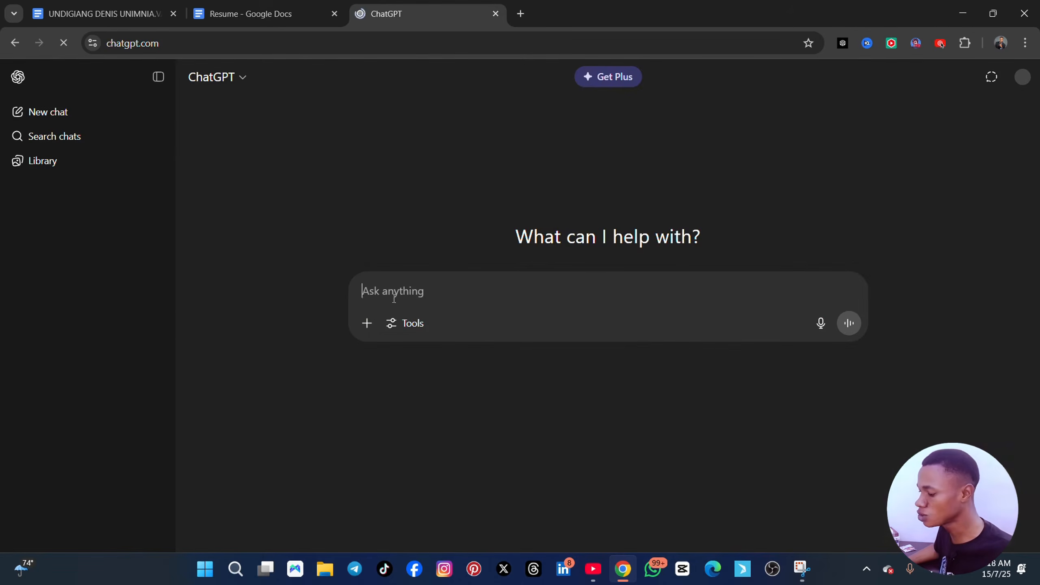
pyautogui.write('i am a')
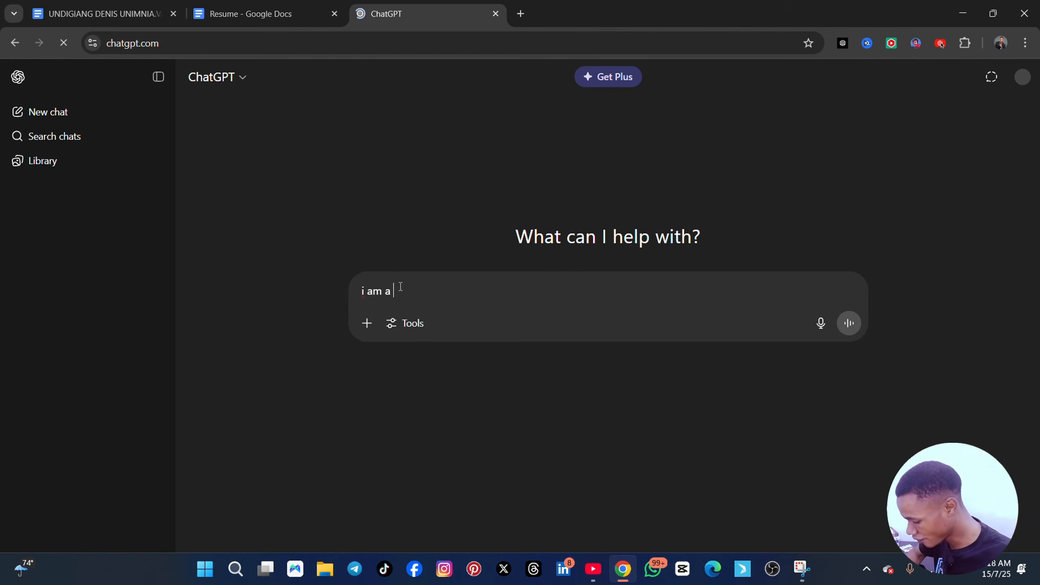
pyautogui.write(' virtual assis')
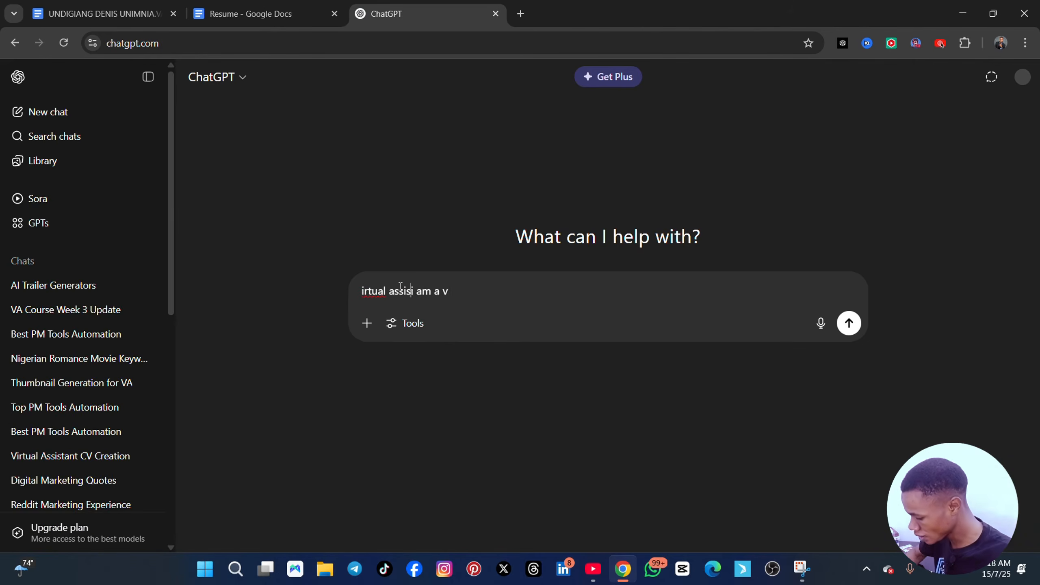
pyautogui.write('tant and i')
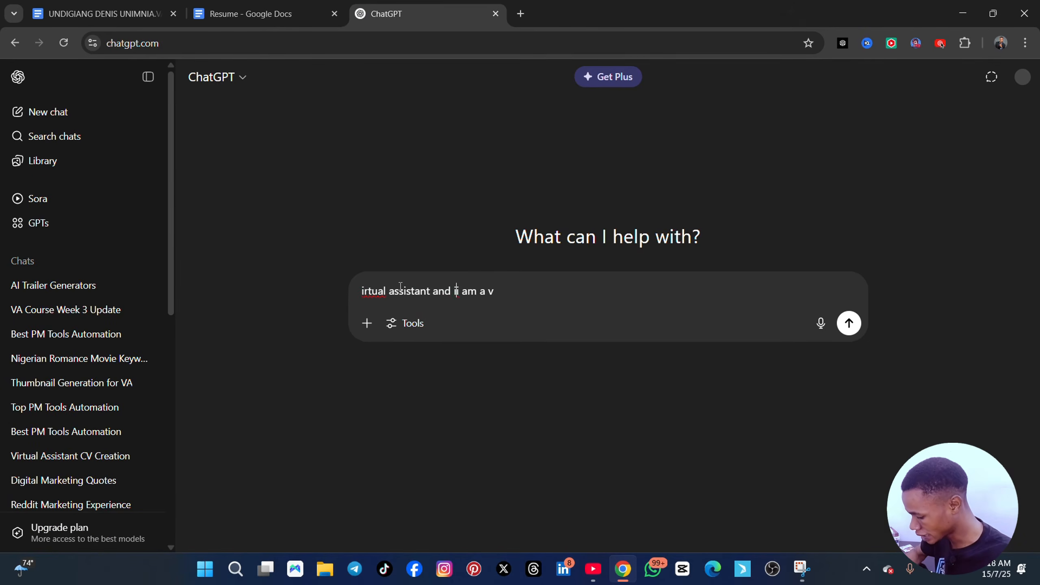
pyautogui.write(' want to cre')
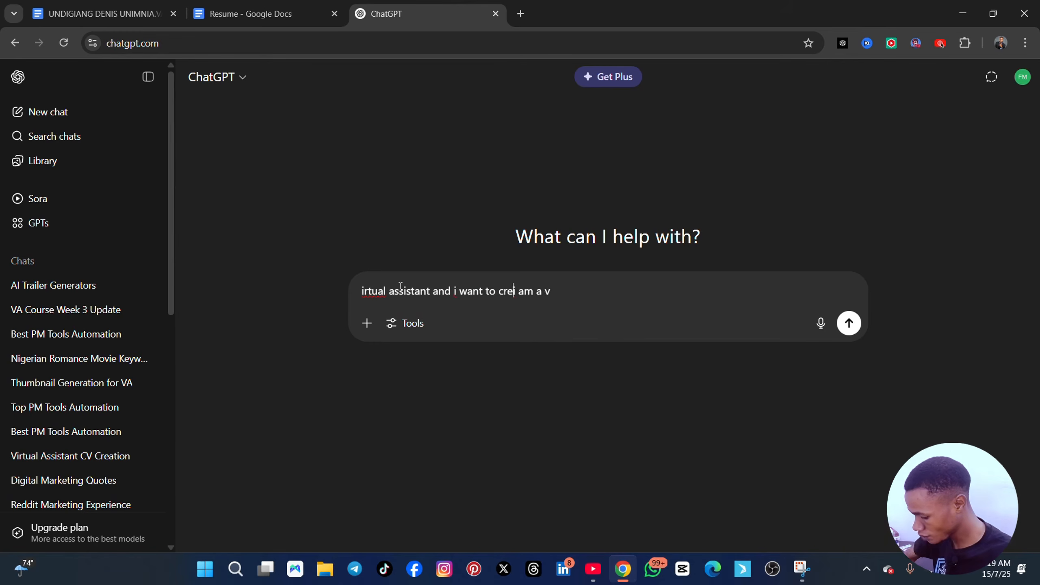
pyautogui.write('ate a my c')
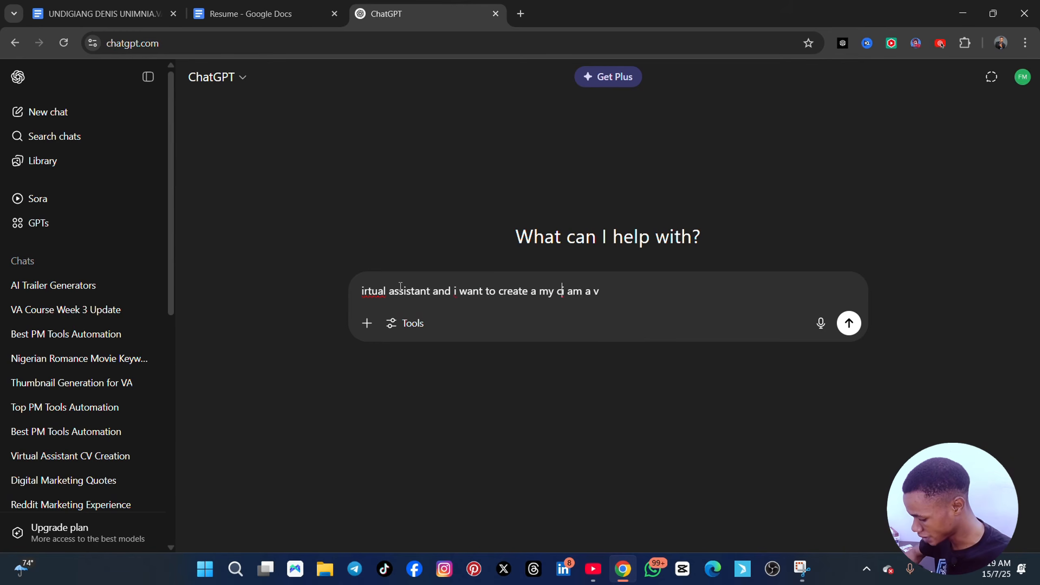
pyautogui.write('v. i ne')
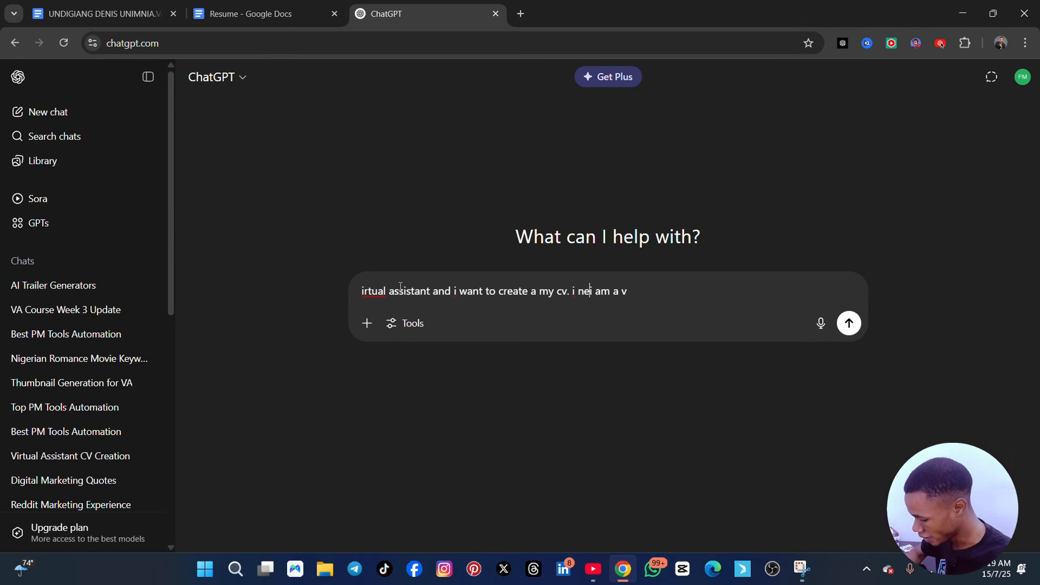
pyautogui.write('ed your as')
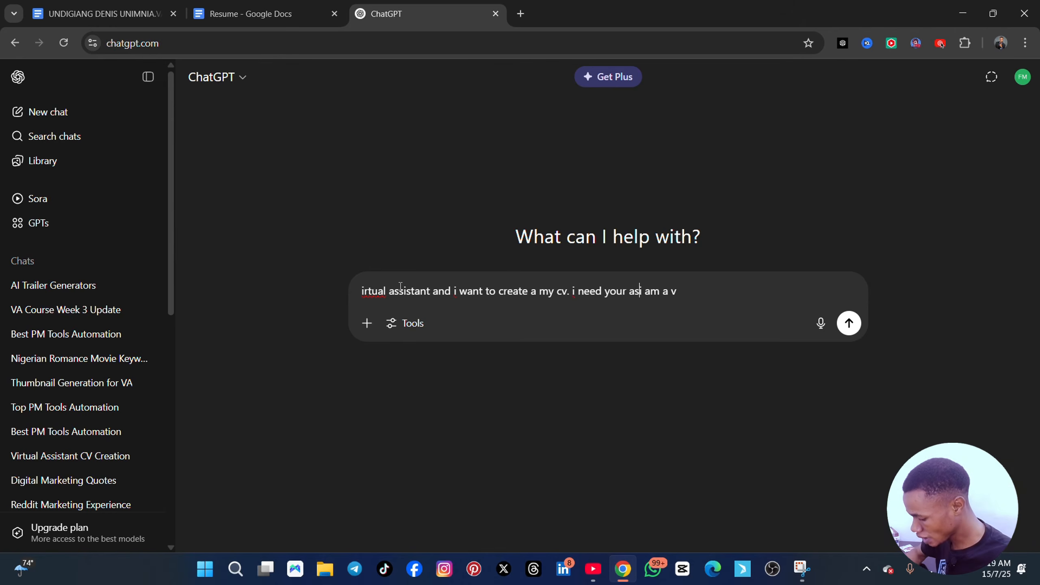
pyautogui.write('sistant. ')
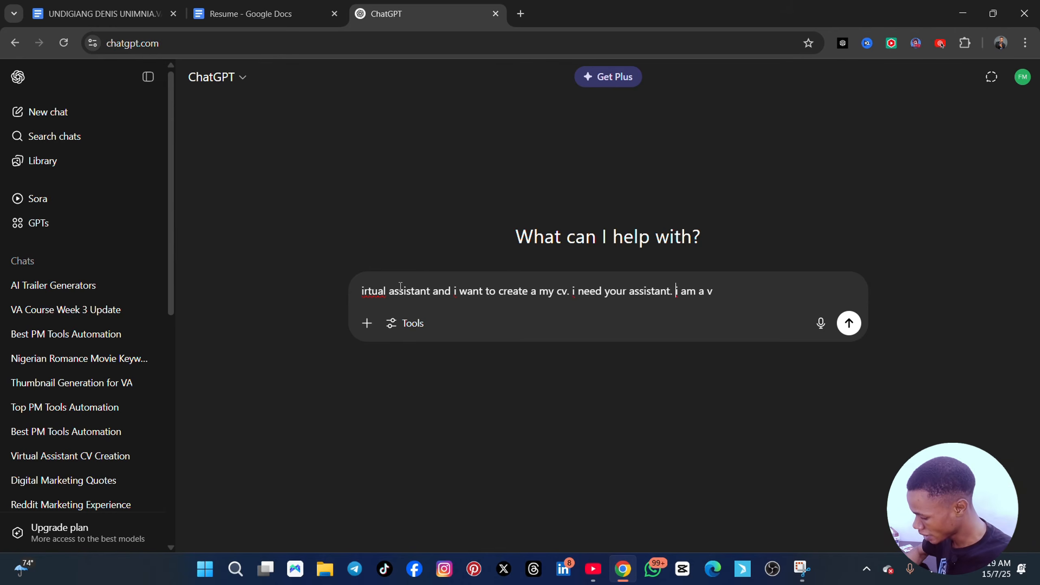
# - Extend the prompt to request the skills needed for this role, each separated with a comma, and send it
pyautogui.write('give me th')
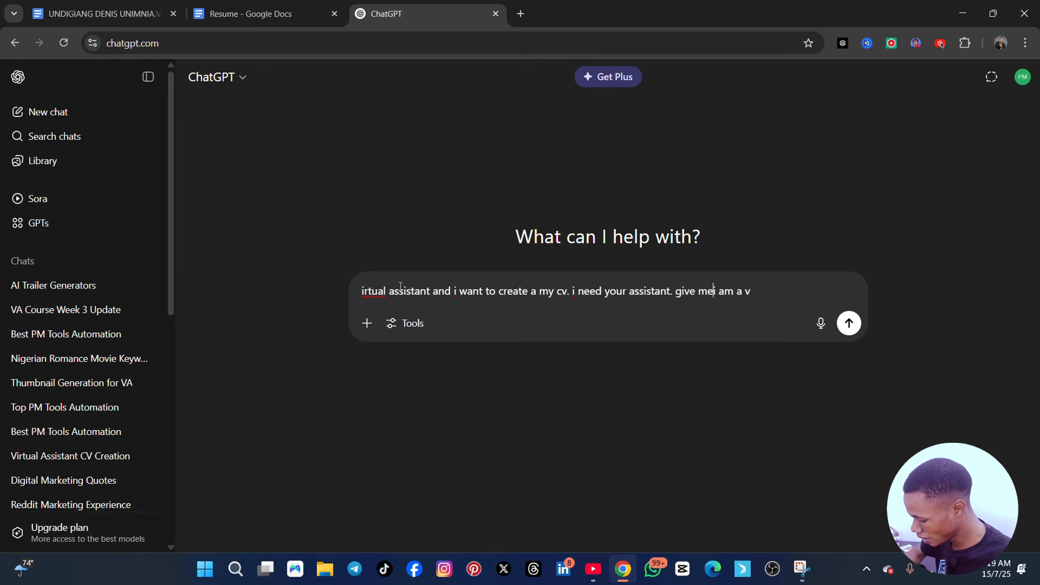
pyautogui.write('e skills bneed')
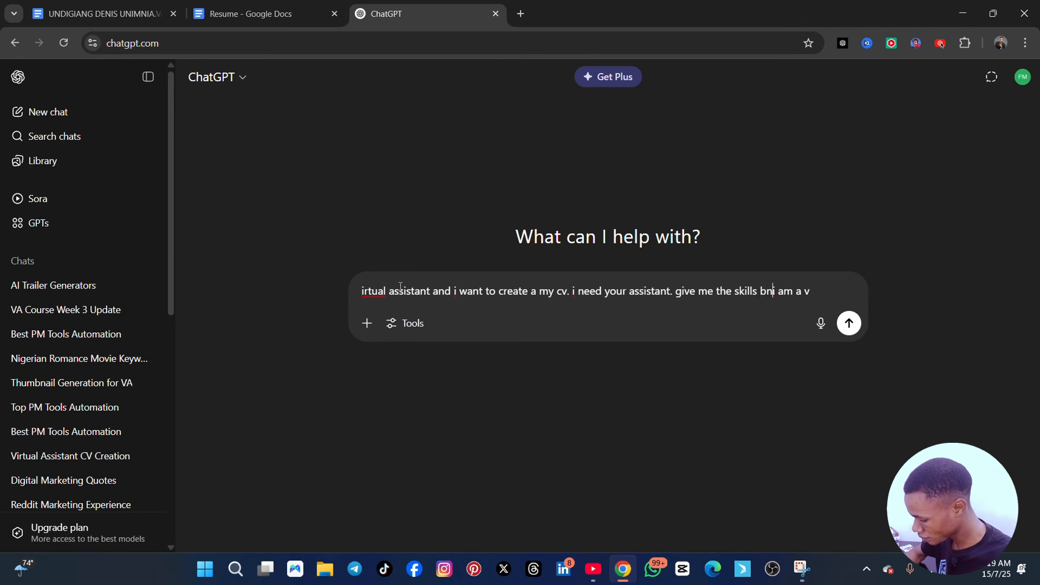
pyautogui.write('ed for this ')
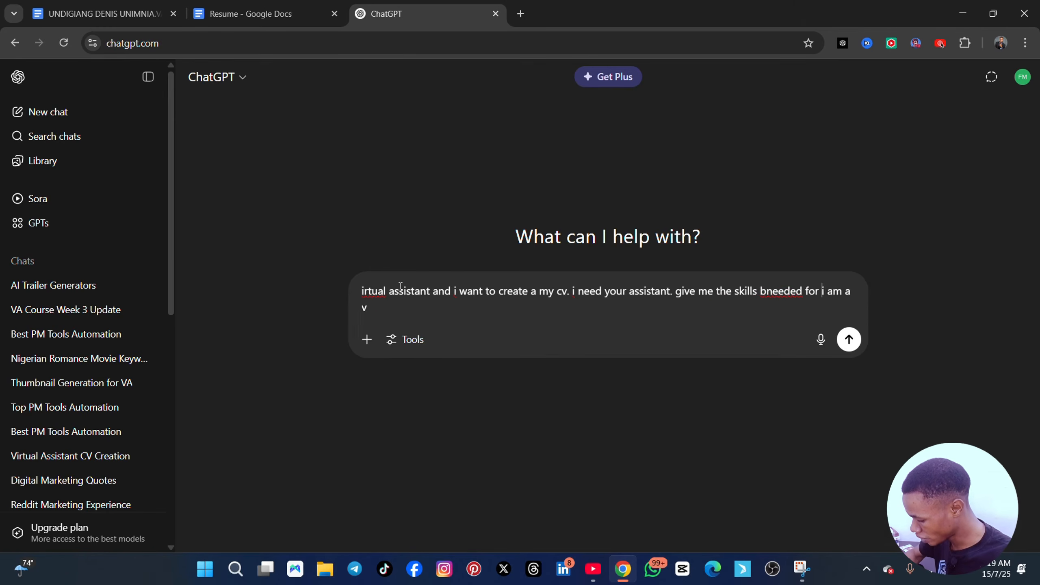
pyautogui.write('skill')
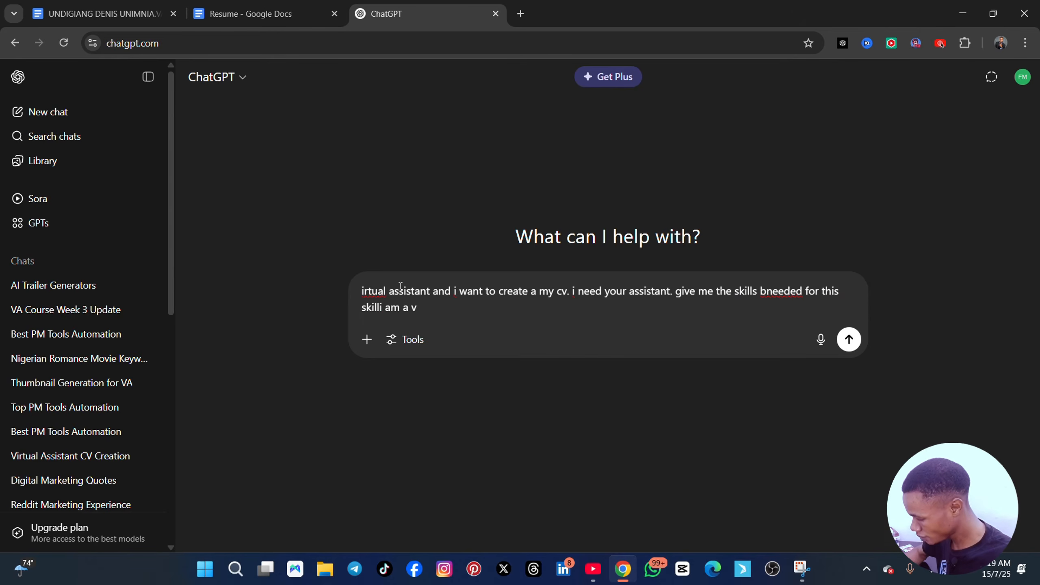
pyautogui.write(', separate')
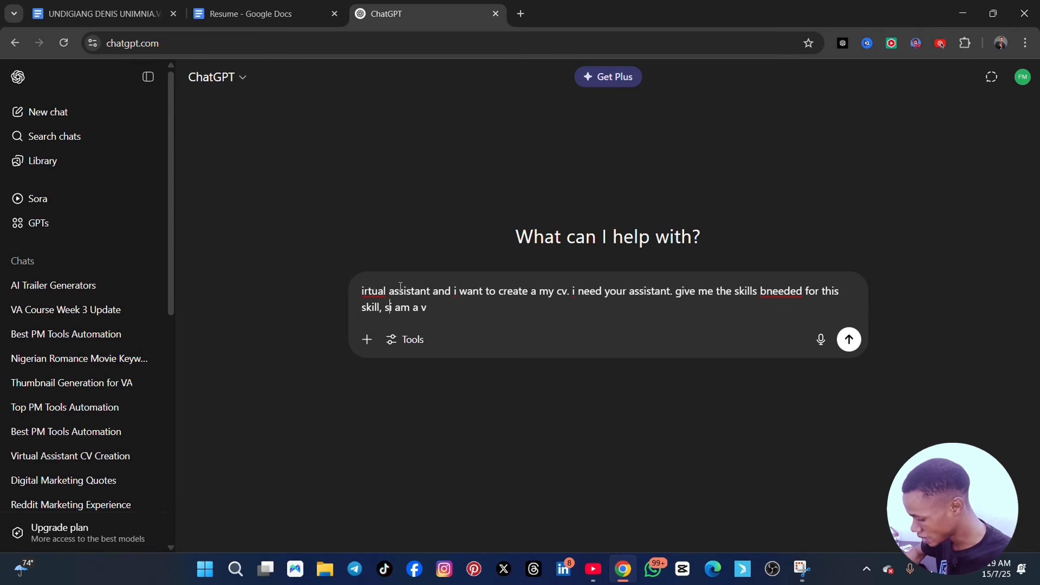
pyautogui.write(' each of t')
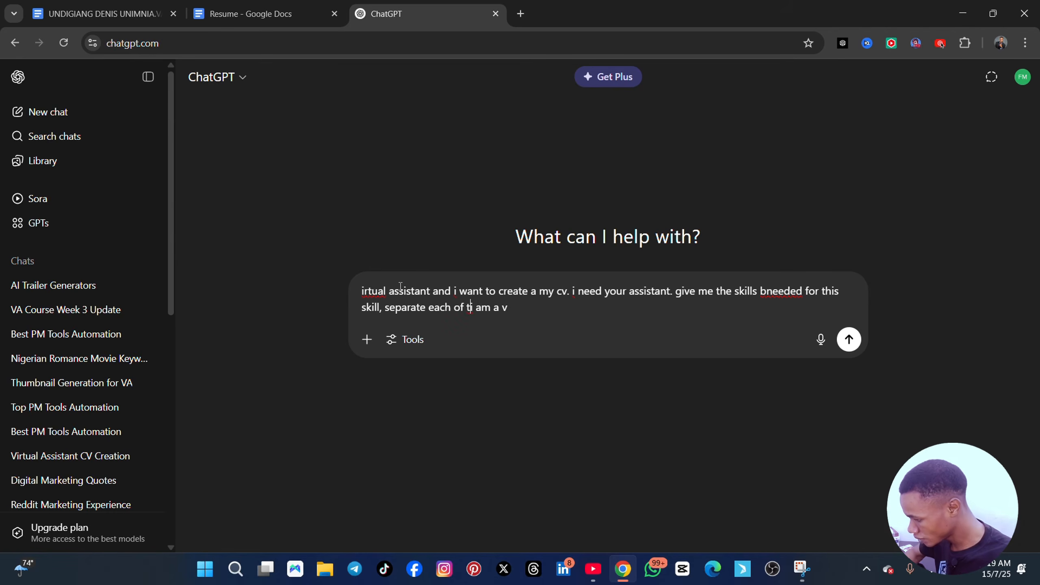
pyautogui.write('e')
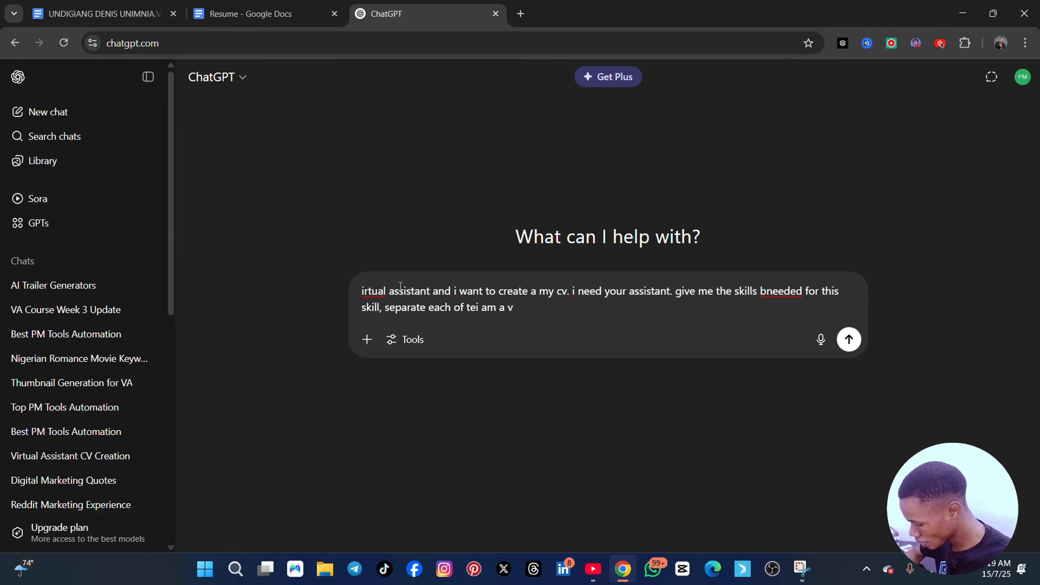
pyautogui.press('BackSpace')
pyautogui.write('hem with a ')
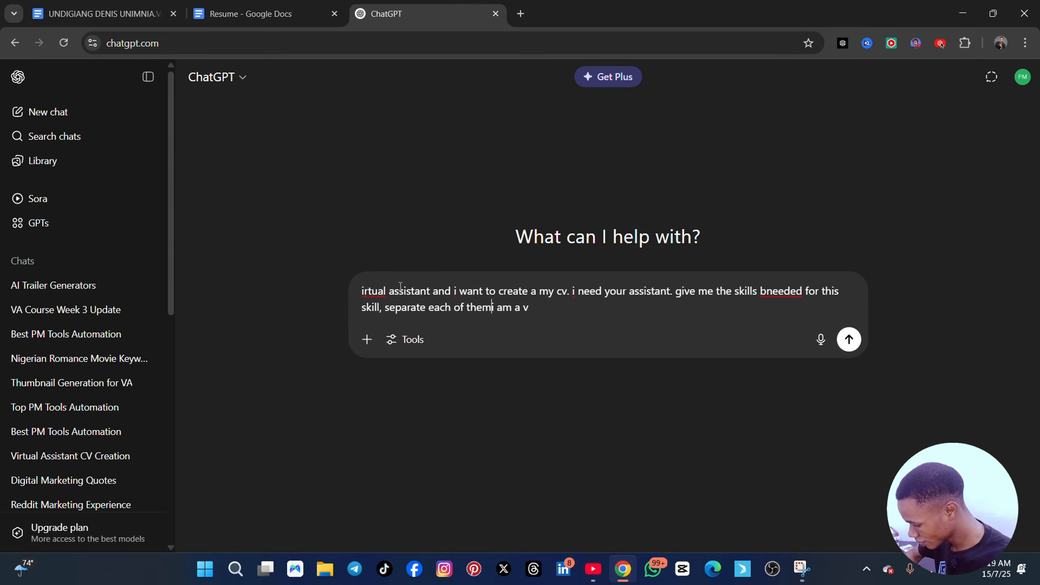
pyautogui.write('coma')
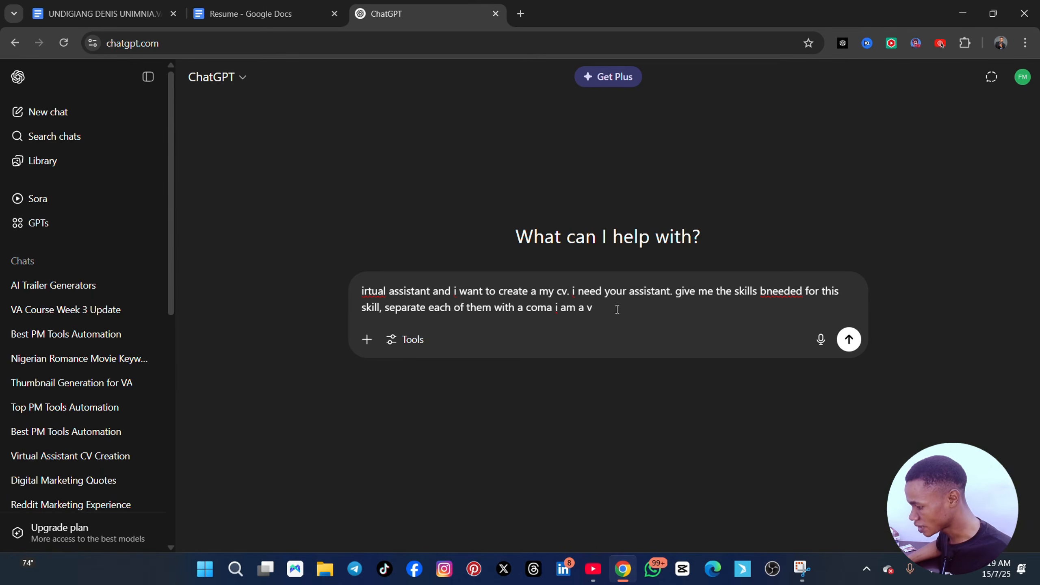
pyautogui.click(848, 339)
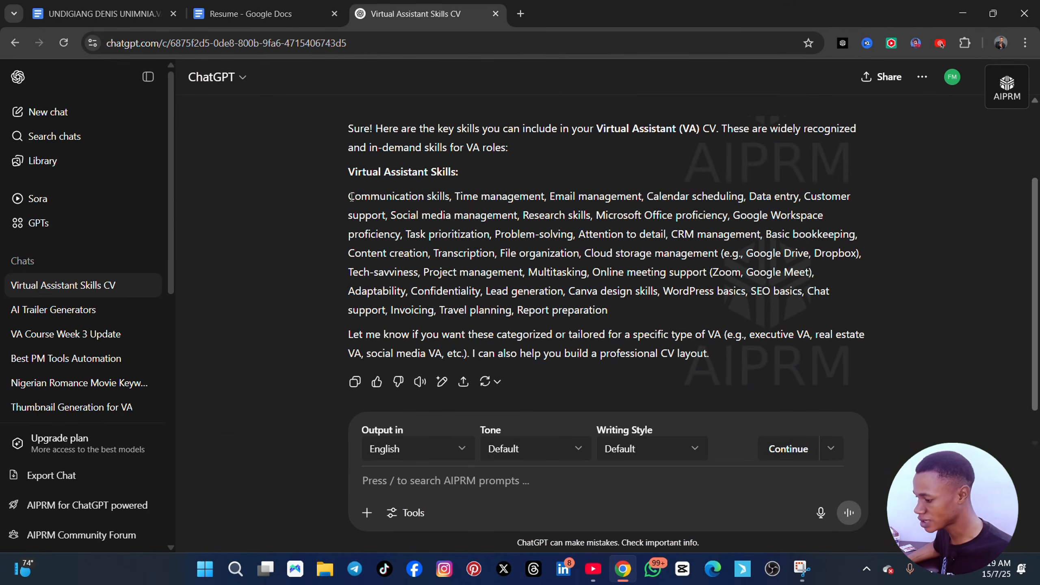
# - Copy the generated list of virtual assistant skills and paste it over the placeholder text under SKILLS in the Resume document
pyautogui.moveTo(351, 195); pyautogui.dragTo(612, 309)
pyautogui.rightClick(606, 250)
pyautogui.click(645, 267)
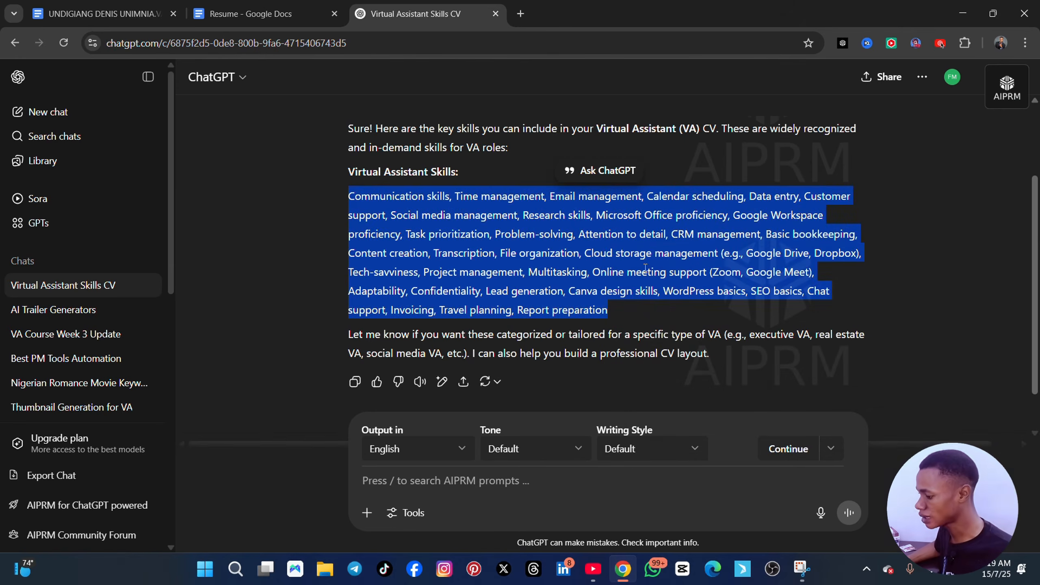
pyautogui.click(264, 19)
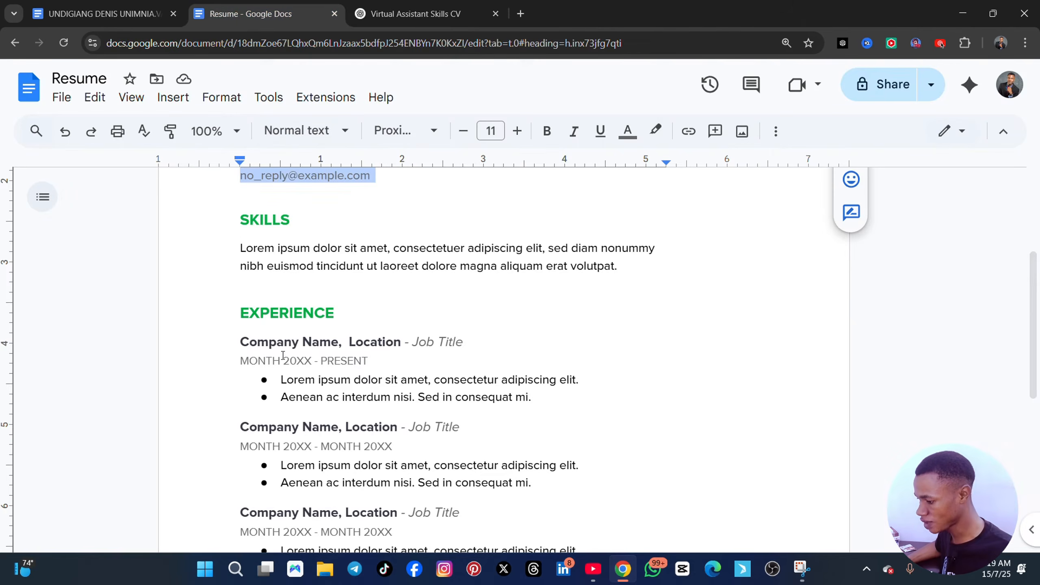
pyautogui.moveTo(242, 247); pyautogui.dragTo(683, 270)
pyautogui.click(300, 266)
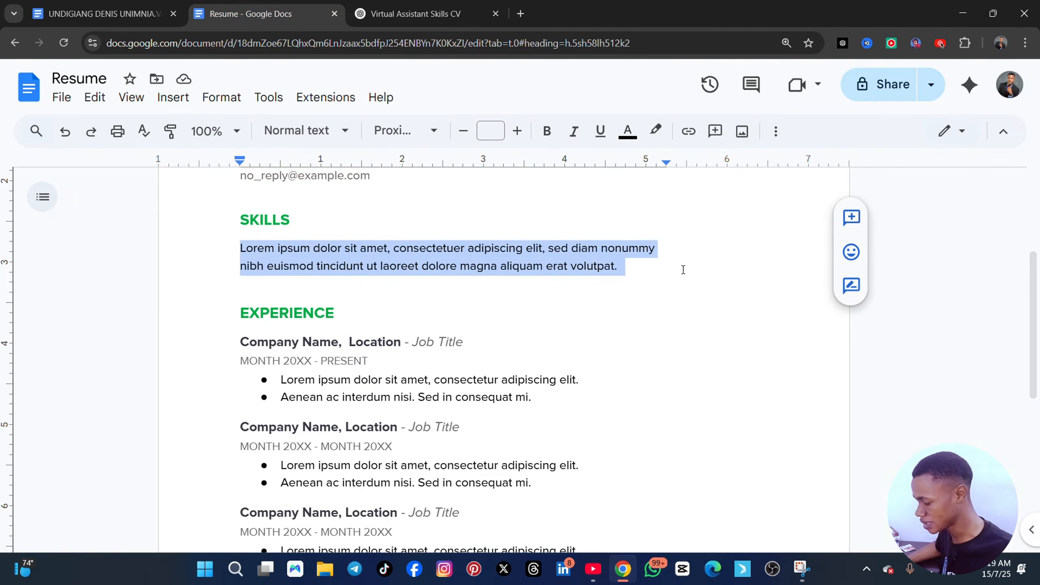
pyautogui.hotkey('ctrl', 'v')
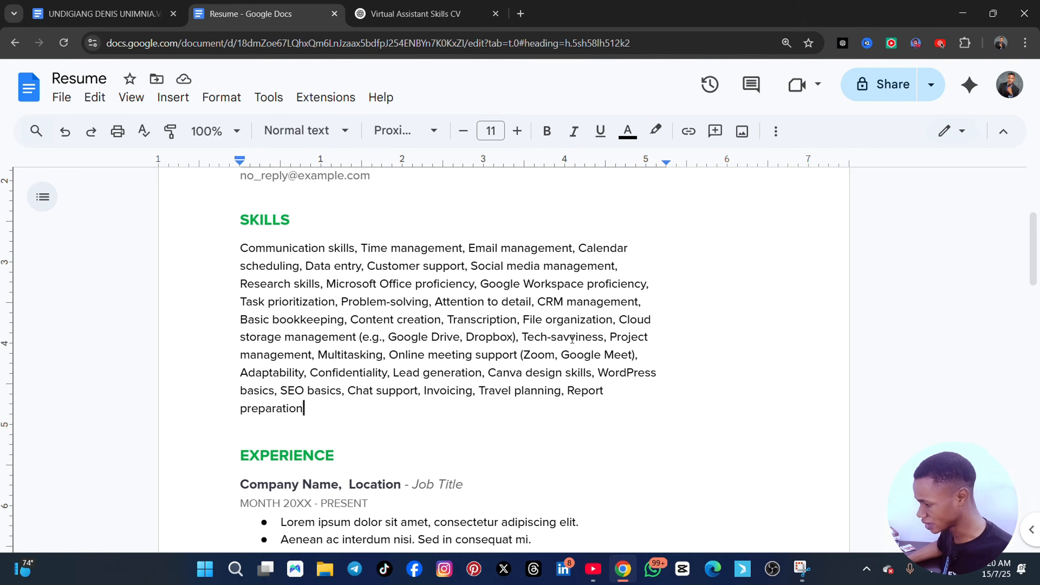
# - Look over the placeholder job entries in the EXPERIENCE section of the resume
pyautogui.scroll(-15, 419, 362)
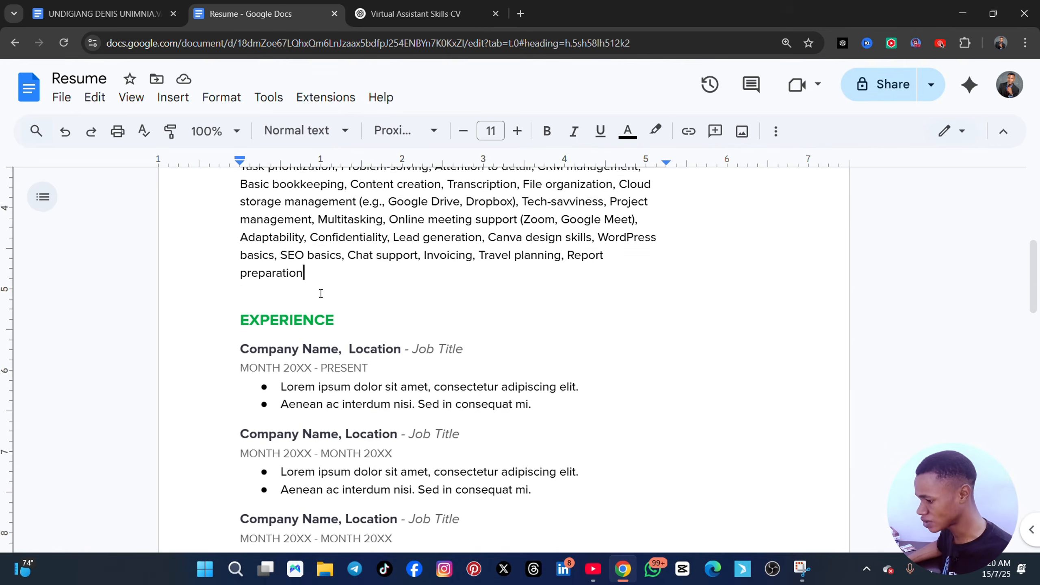
pyautogui.scroll(10, 319, 293)
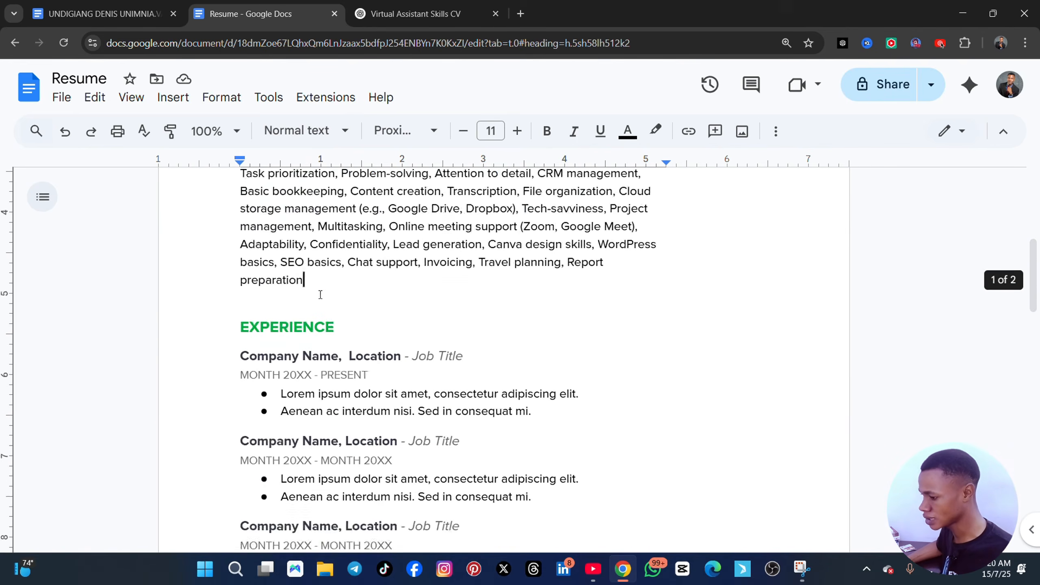
pyautogui.scroll(-8, 318, 205)
pyautogui.scroll(3, 299, 283)
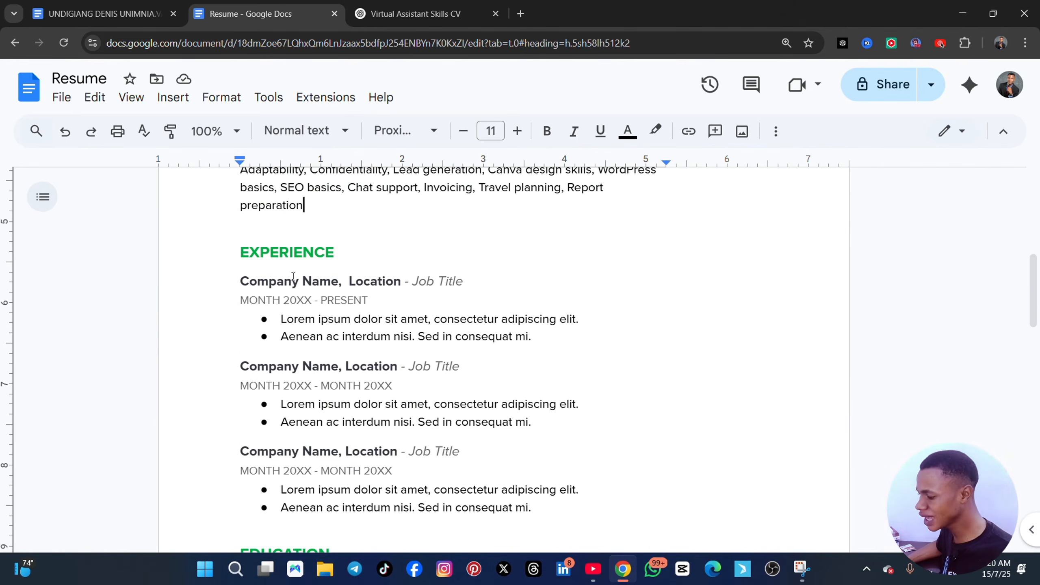
pyautogui.scroll(-2, 247, 262)
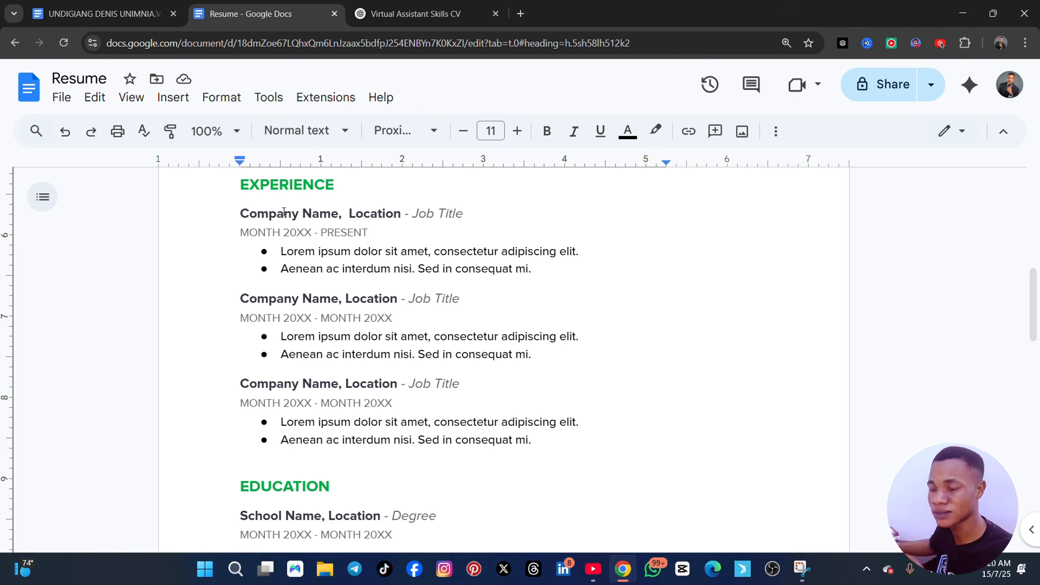
pyautogui.scroll(5, 291, 284)
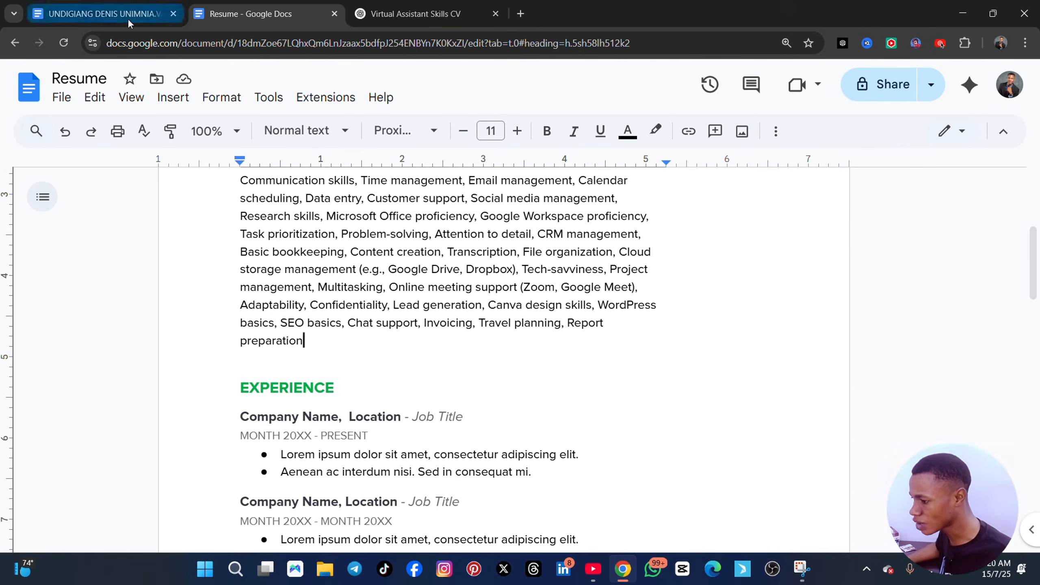
# - Switch back to the ChatGPT conversation and send the prompt "write me one experience, with 4-5 responsibilities for each"
pyautogui.click(391, 24)
pyautogui.click(426, 483)
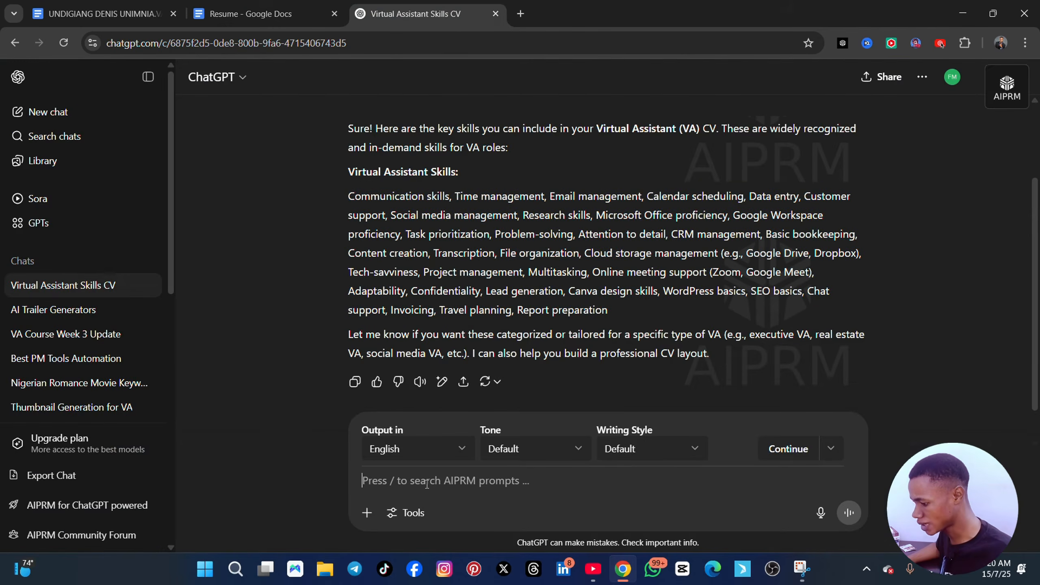
pyautogui.write('writ')
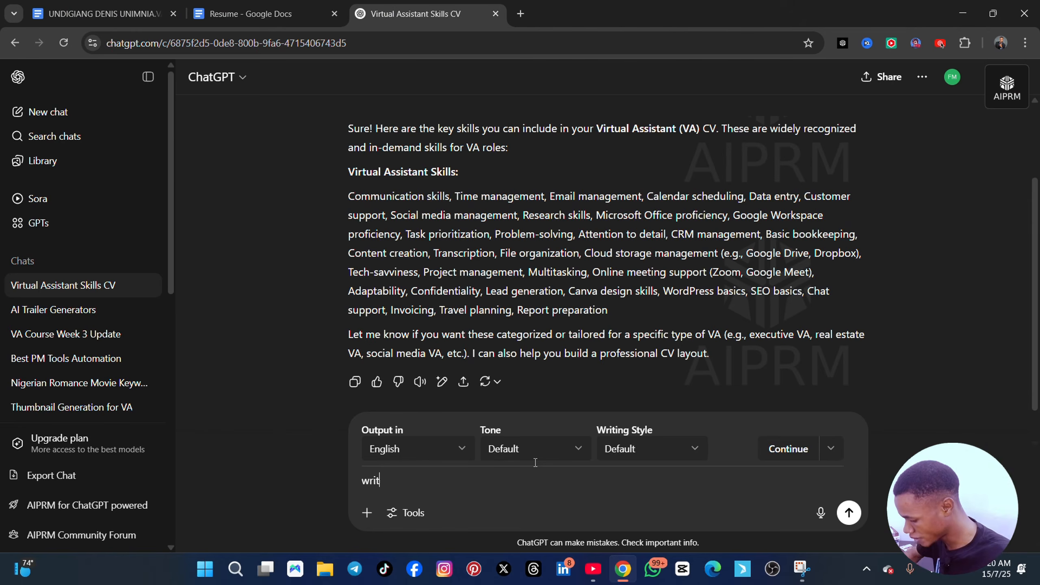
pyautogui.write('e me one ex')
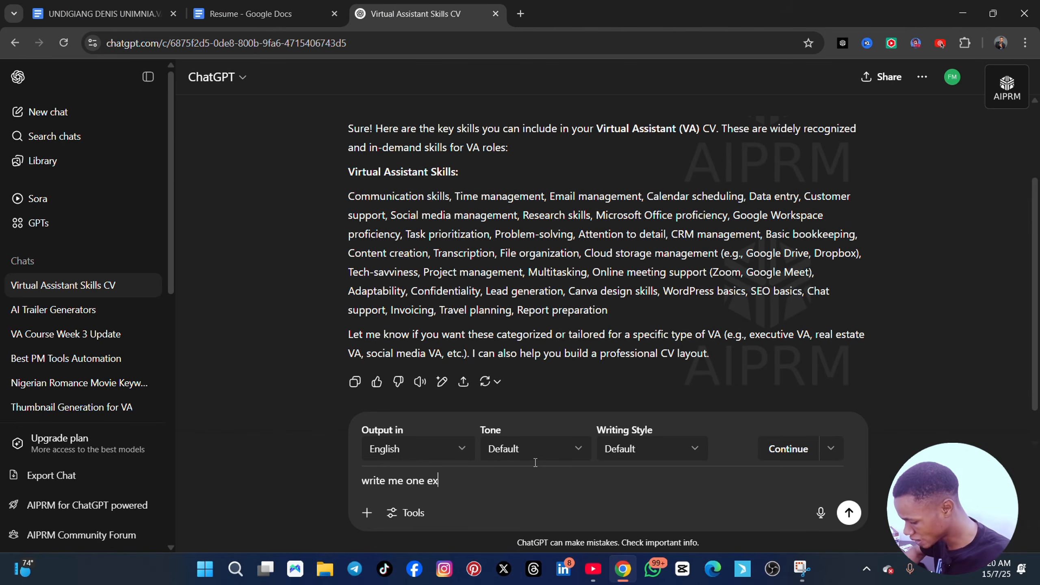
pyautogui.write('perienc')
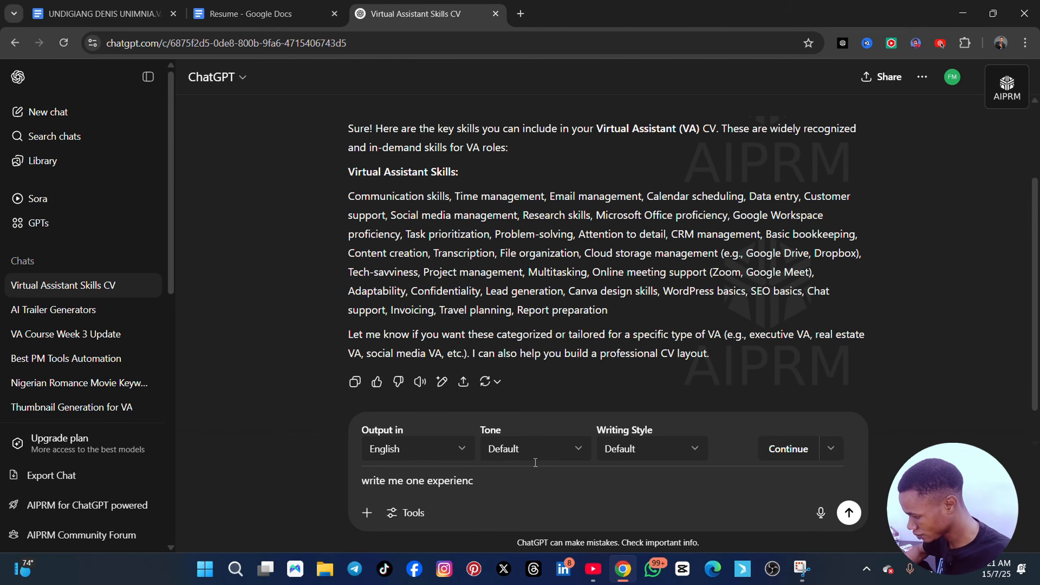
pyautogui.write('e, with ')
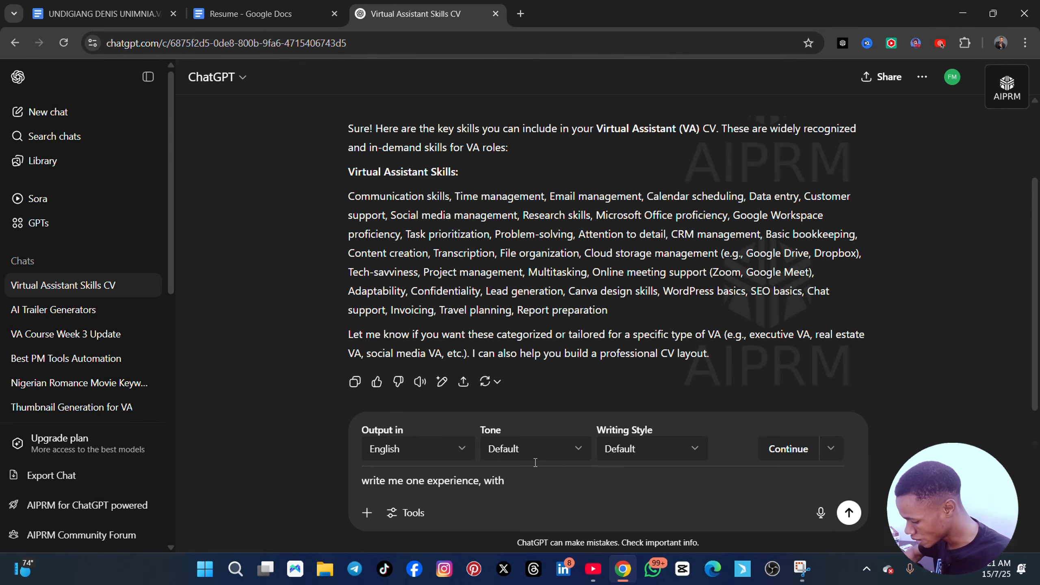
pyautogui.write('r')
pyautogui.write(' 4')
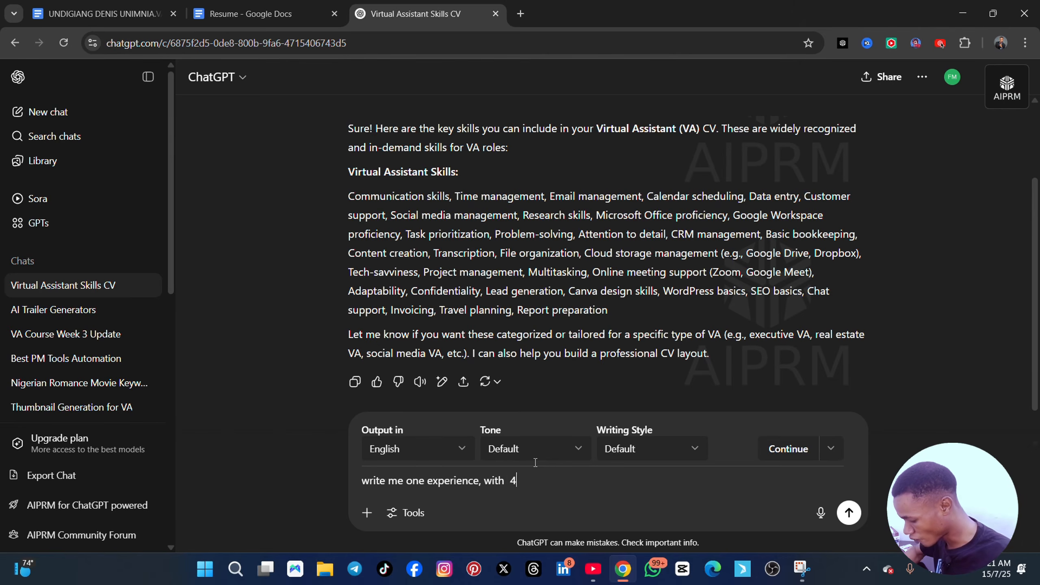
pyautogui.write('-5 r')
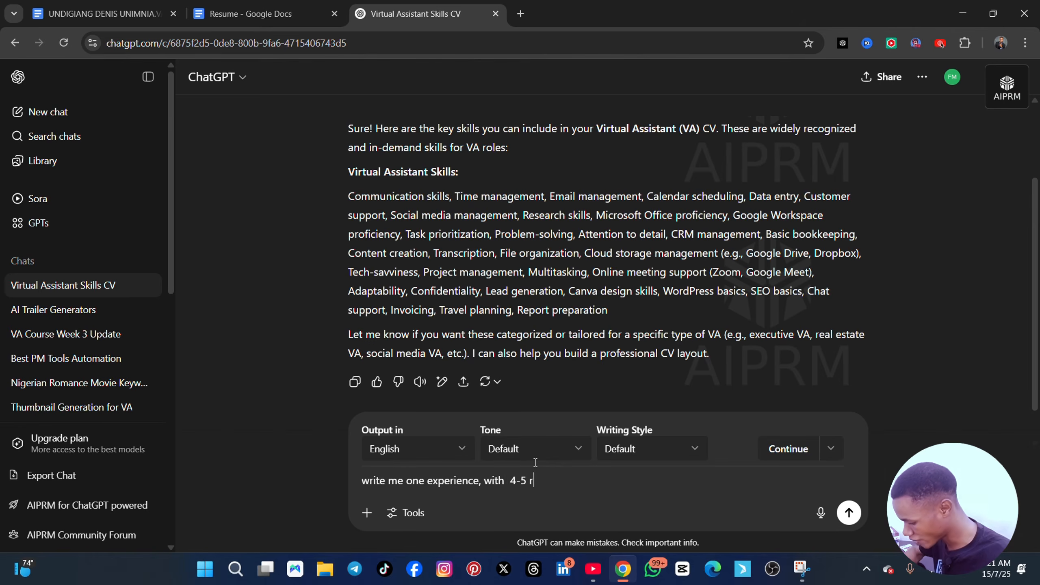
pyautogui.write('esponsibilitu')
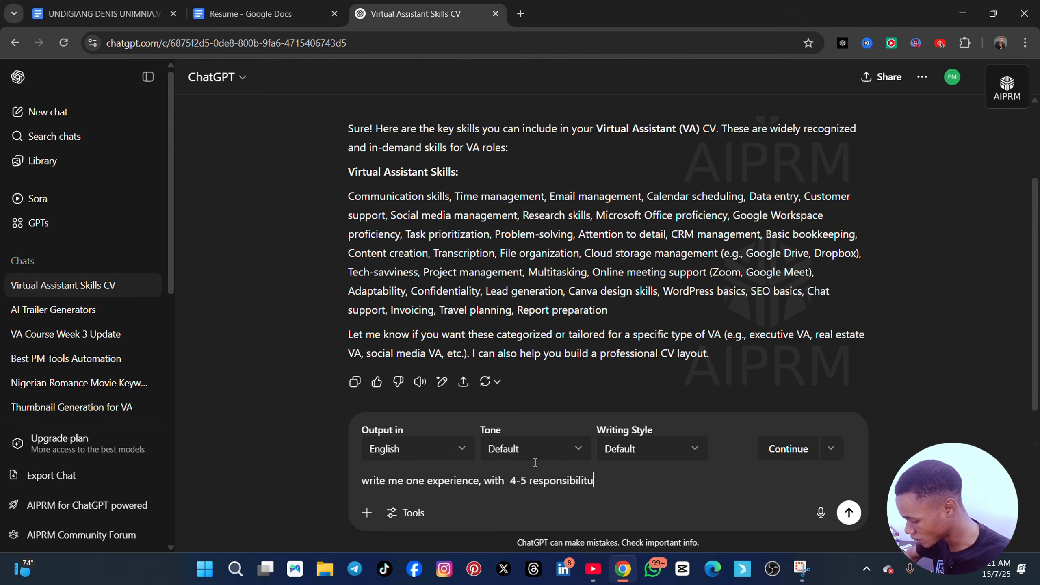
pyautogui.press('BackSpace')
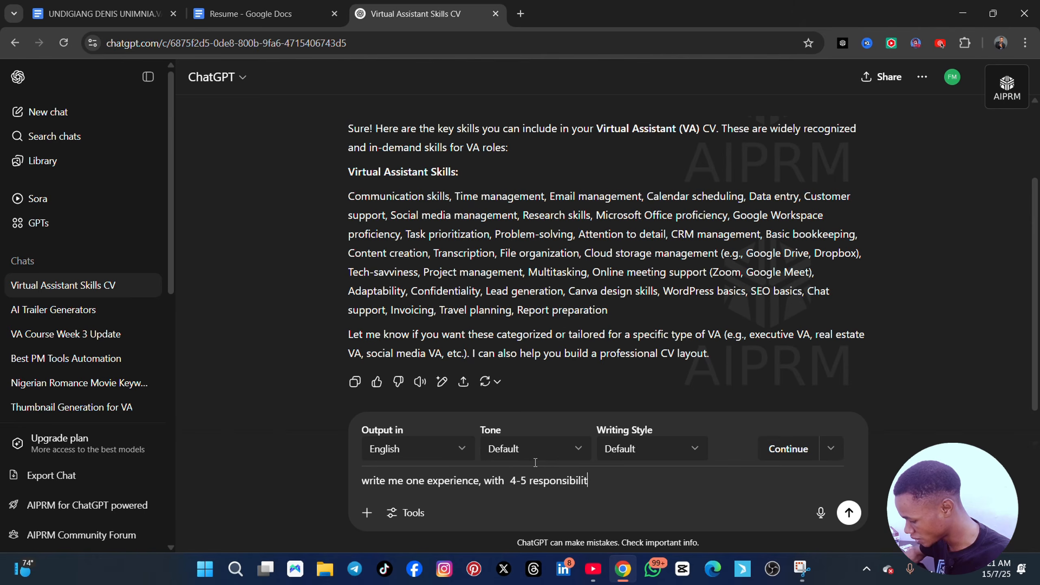
pyautogui.write('ies for each')
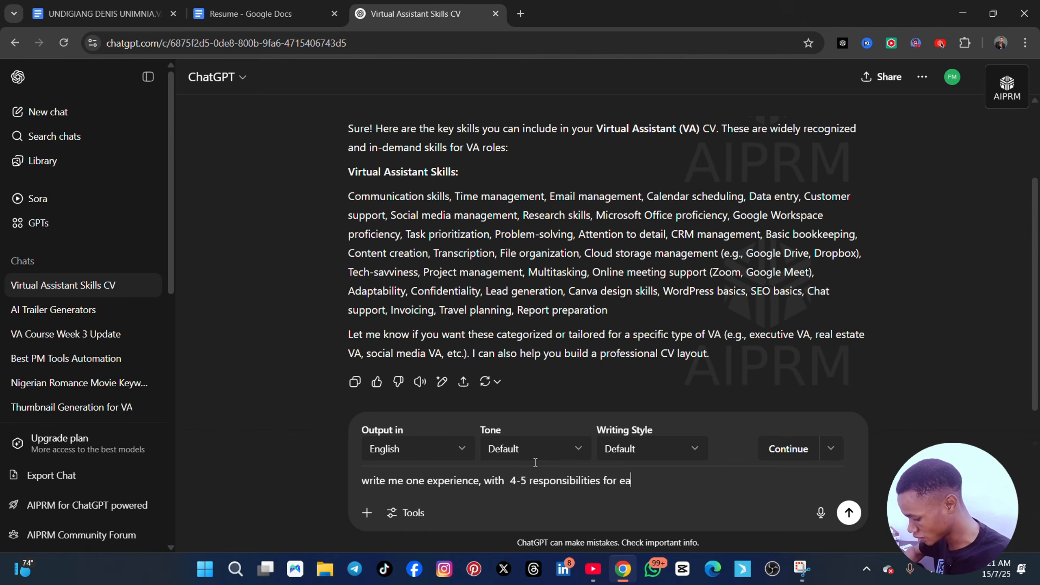
pyautogui.press('Return')
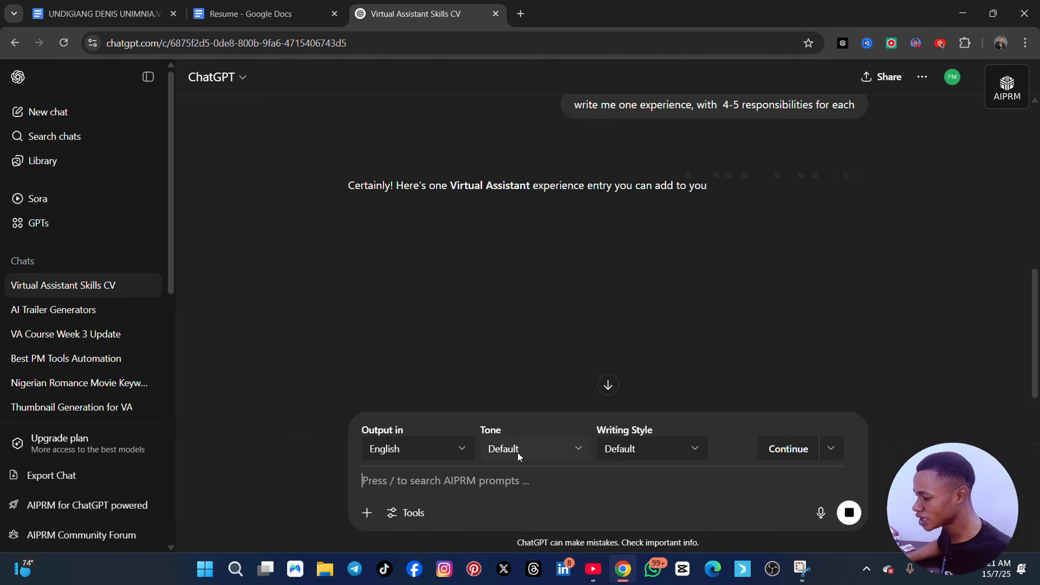
# - Copy the generated Virtual Assistant experience entry, from its title through the last responsibility, and return to the Resume document
pyautogui.scroll(-2, 386, 283)
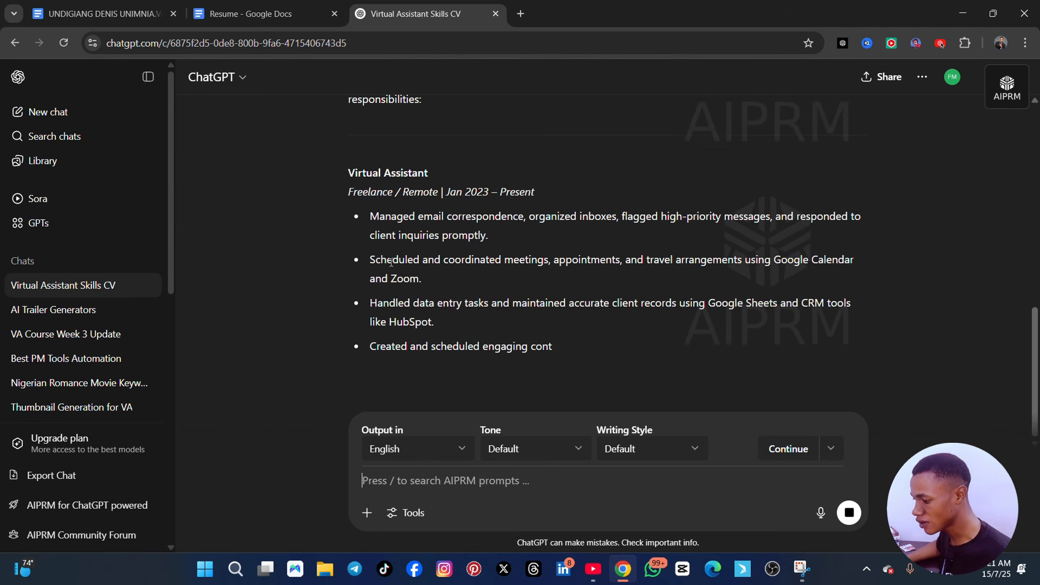
pyautogui.scroll(-3, 386, 305)
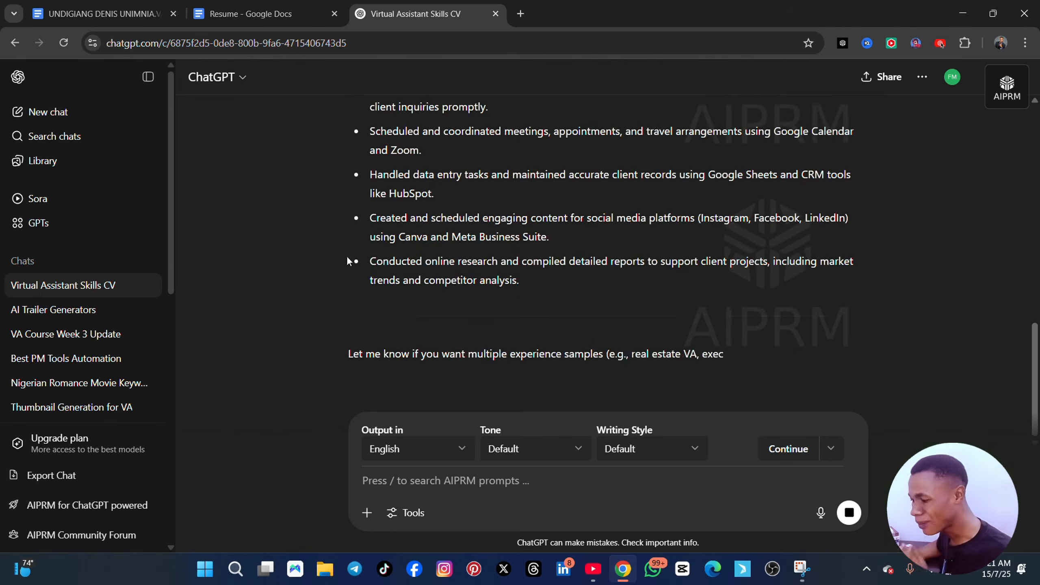
pyautogui.scroll(4, 346, 256)
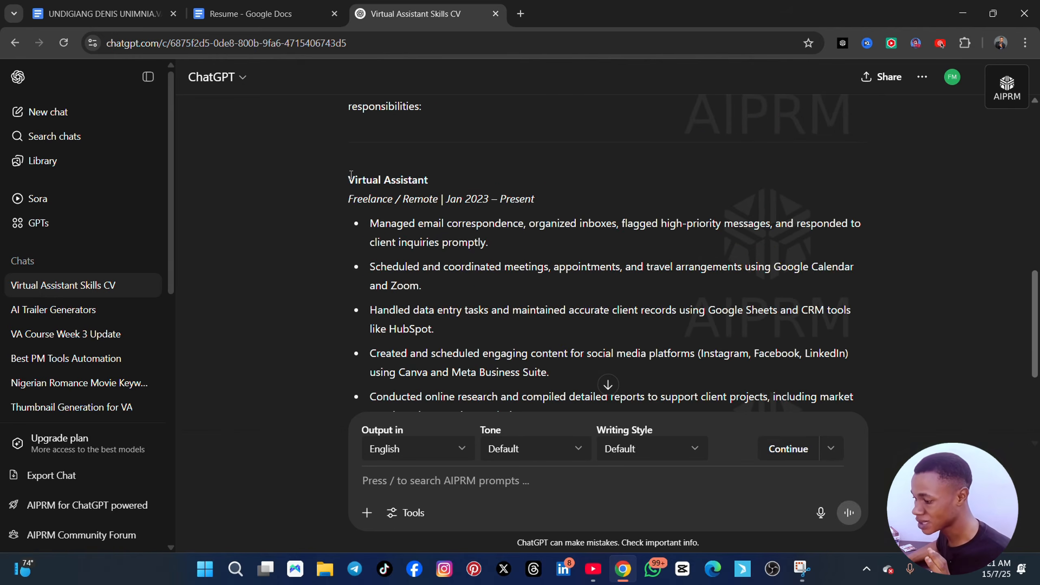
pyautogui.moveTo(349, 177); pyautogui.dragTo(555, 237)
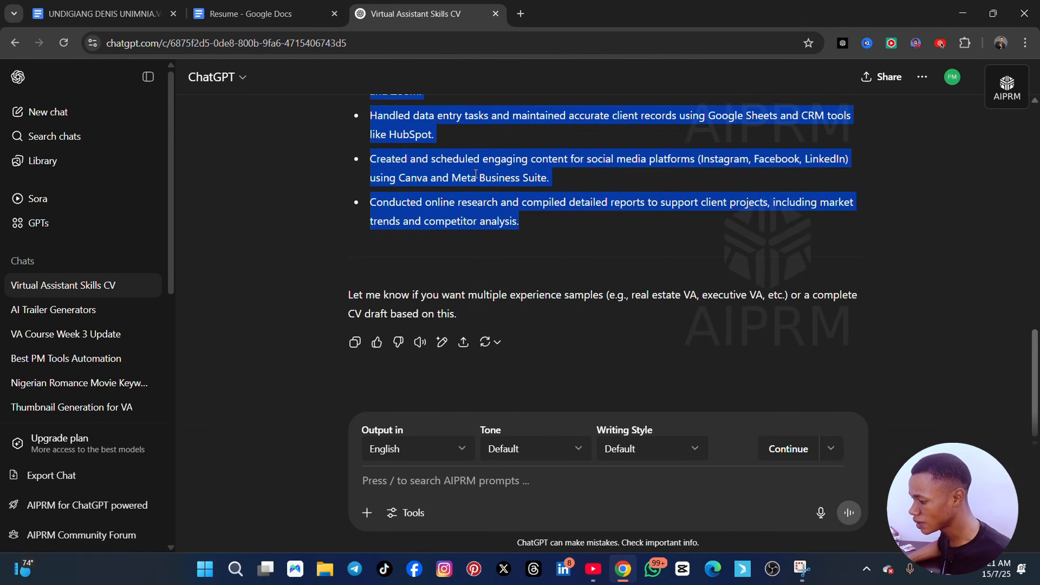
pyautogui.rightClick(475, 177)
pyautogui.click(497, 188)
pyautogui.click(250, 13)
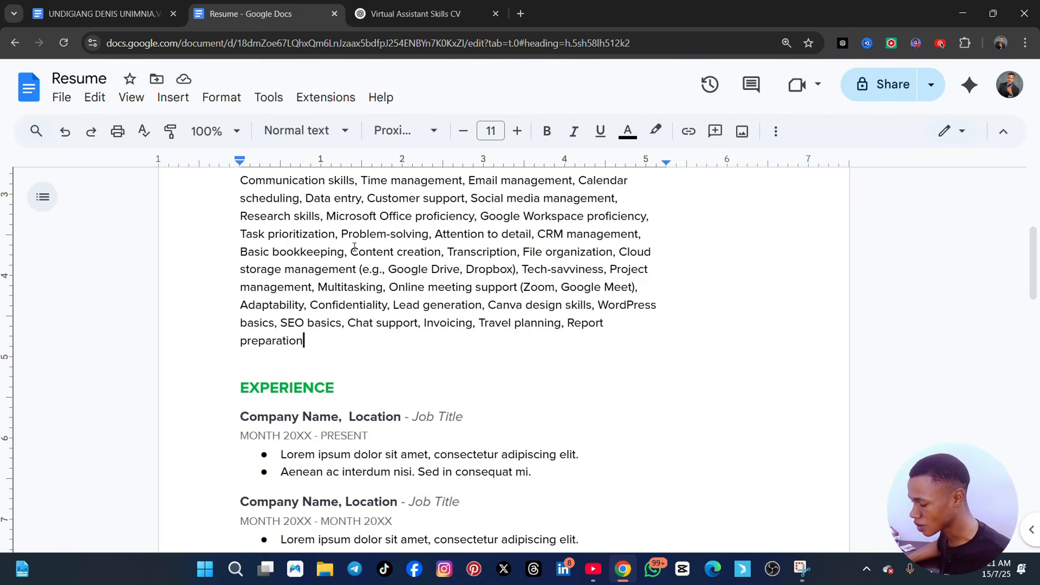
pyautogui.scroll(-5, 394, 368)
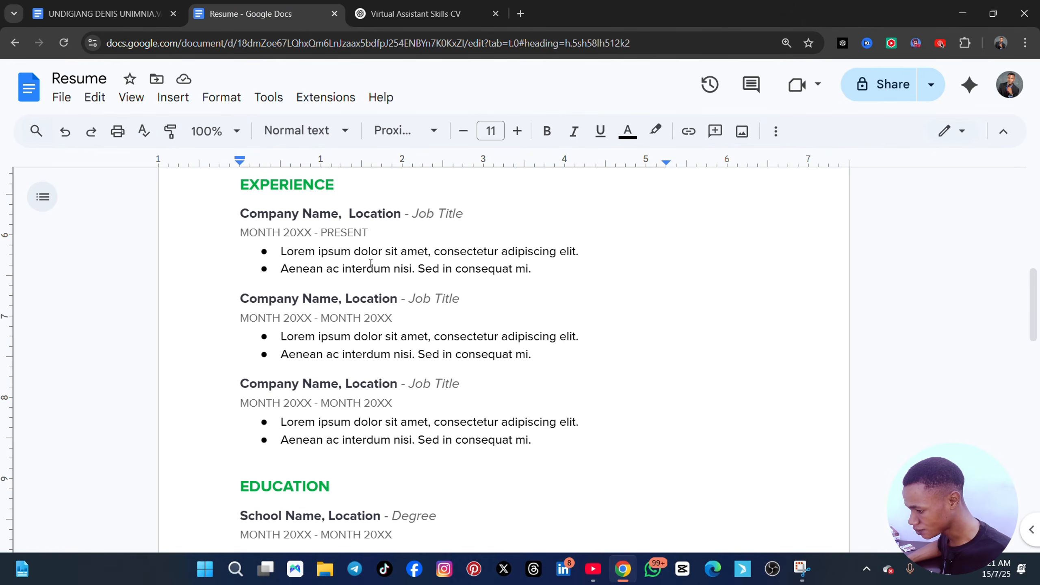
pyautogui.moveTo(569, 274); pyautogui.dragTo(232, 248)
pyautogui.click(253, 259)
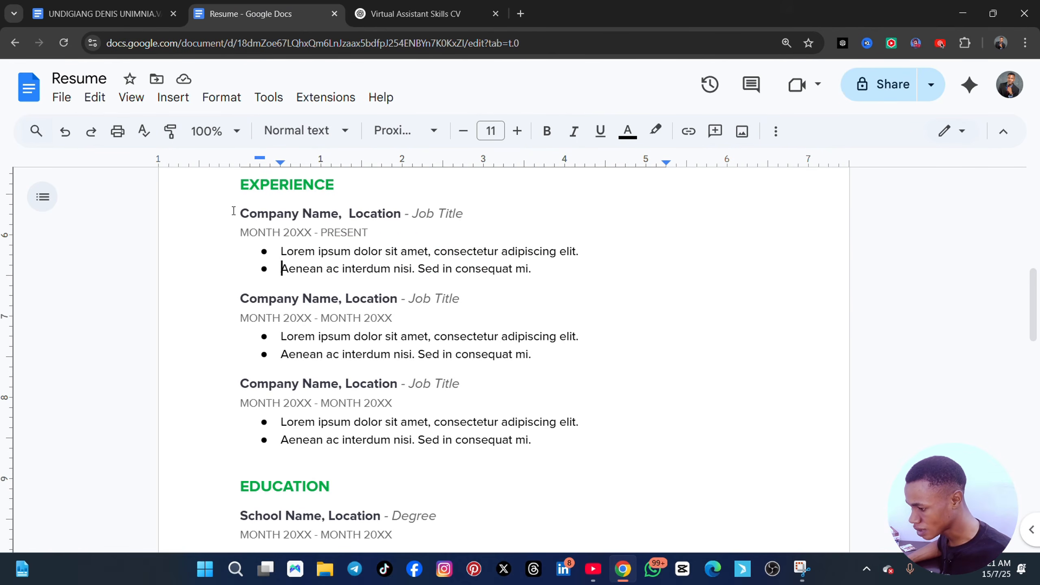
pyautogui.moveTo(233, 211); pyautogui.dragTo(591, 423)
pyautogui.click(548, 373)
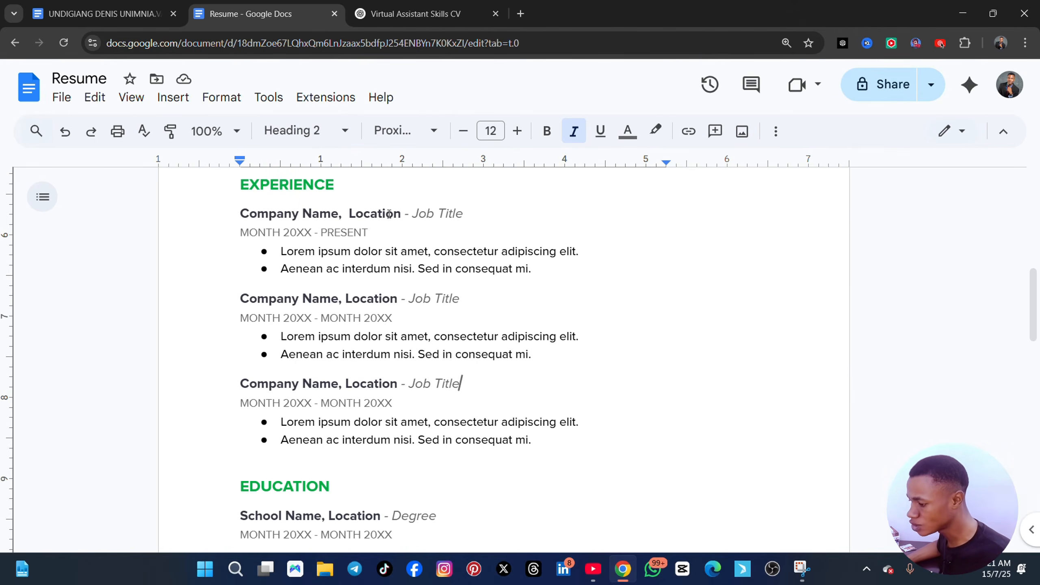
# - Replace the company name and location of the first EXPERIENCE entry with "tradewave, abuja"
pyautogui.moveTo(335, 214); pyautogui.dragTo(235, 216)
pyautogui.write('tradewav')
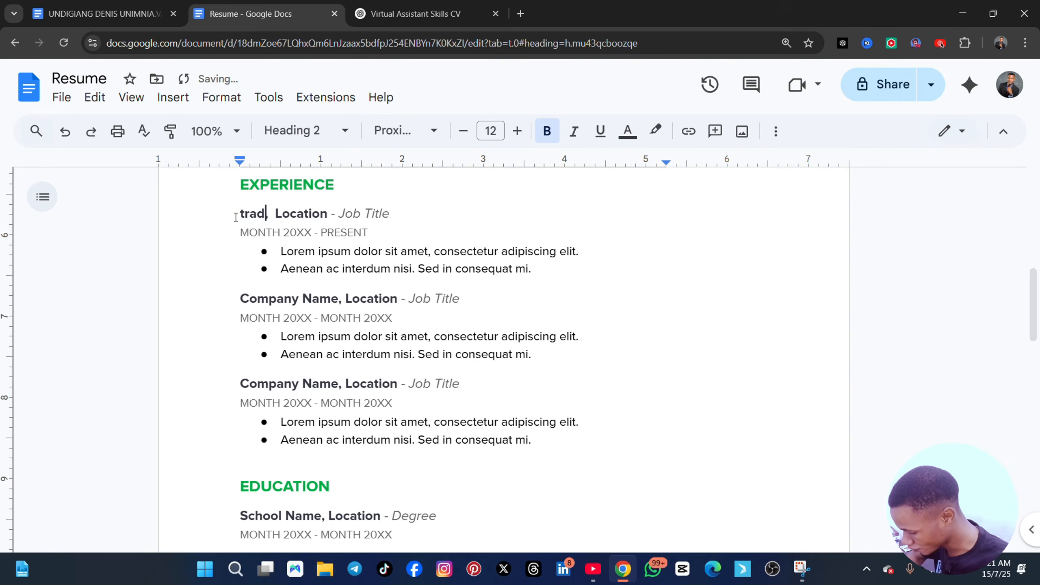
pyautogui.write('e')
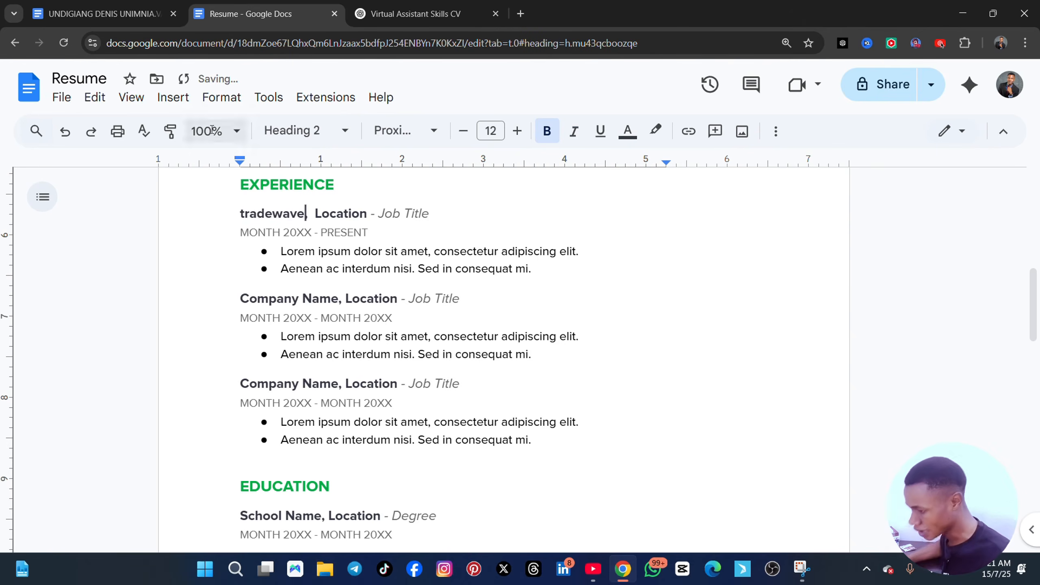
pyautogui.moveTo(363, 210); pyautogui.dragTo(312, 216)
pyautogui.write('a')
pyautogui.write('buja')
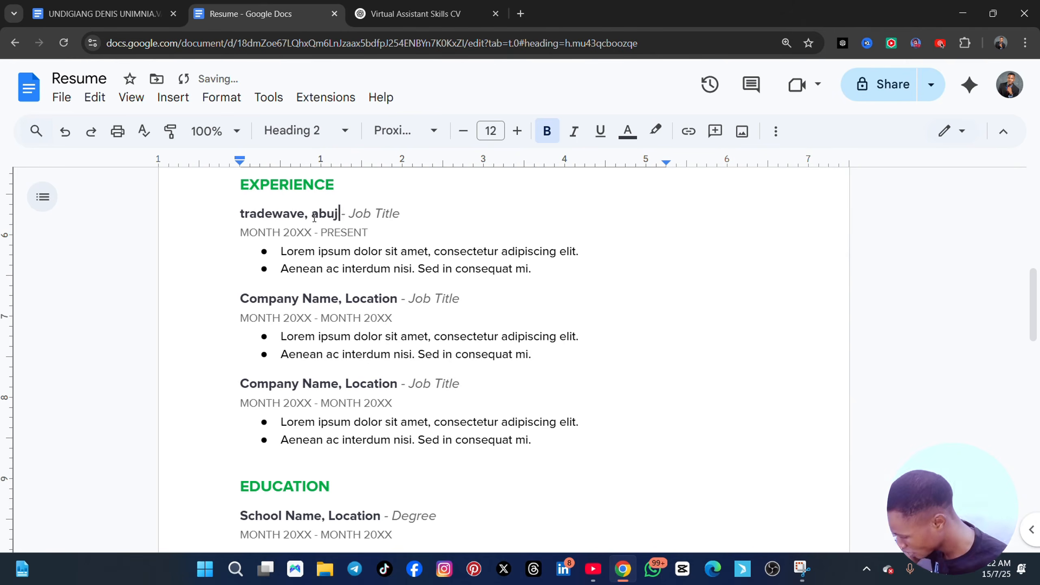
# - Replace the "Job Title" placeholder in the tradewave entry with "virtua;l assistant"
pyautogui.click(408, 213)
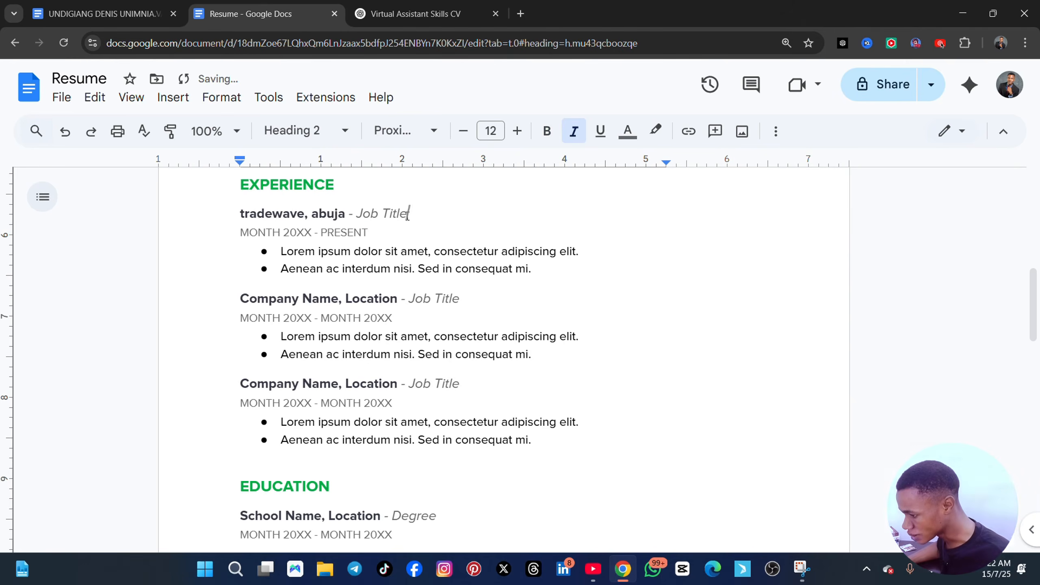
pyautogui.write('vir')
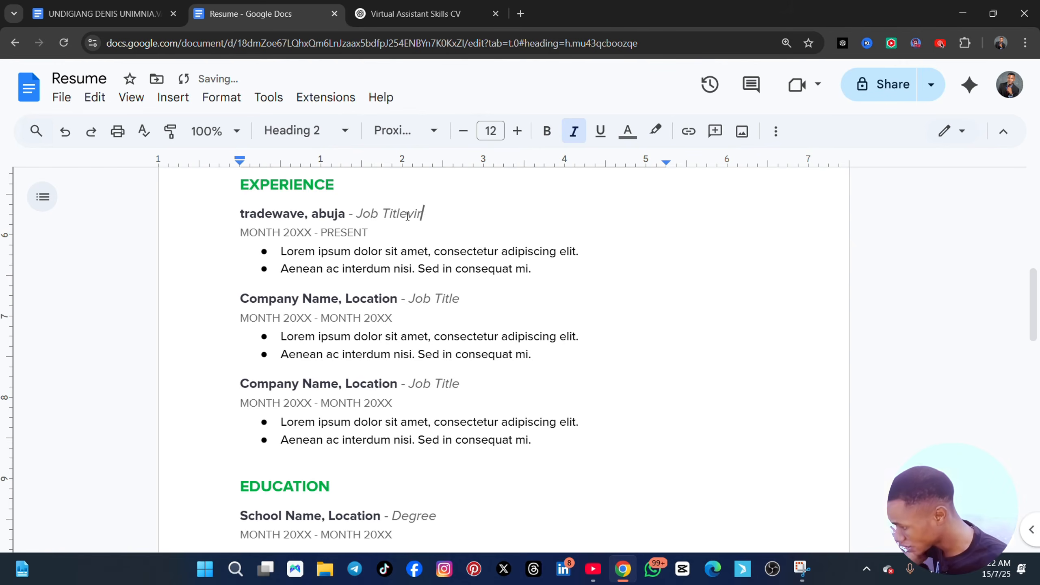
pyautogui.press('BackSpace')
pyautogui.press('BackSpace')
pyautogui.press('BackSpace')
pyautogui.press('BackSpace')
pyautogui.press('BackSpace')
pyautogui.press('BackSpace')
pyautogui.press('BackSpace')
pyautogui.press('BackSpace')
pyautogui.press('BackSpace')
pyautogui.press('BackSpace')
pyautogui.press('BackSpace')
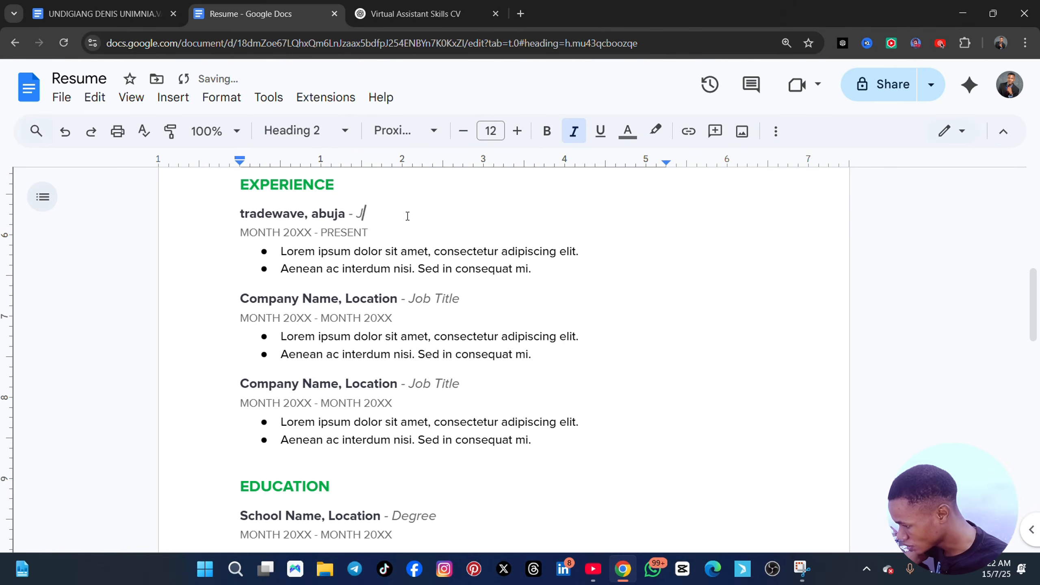
pyautogui.press('BackSpace')
pyautogui.write('virtu')
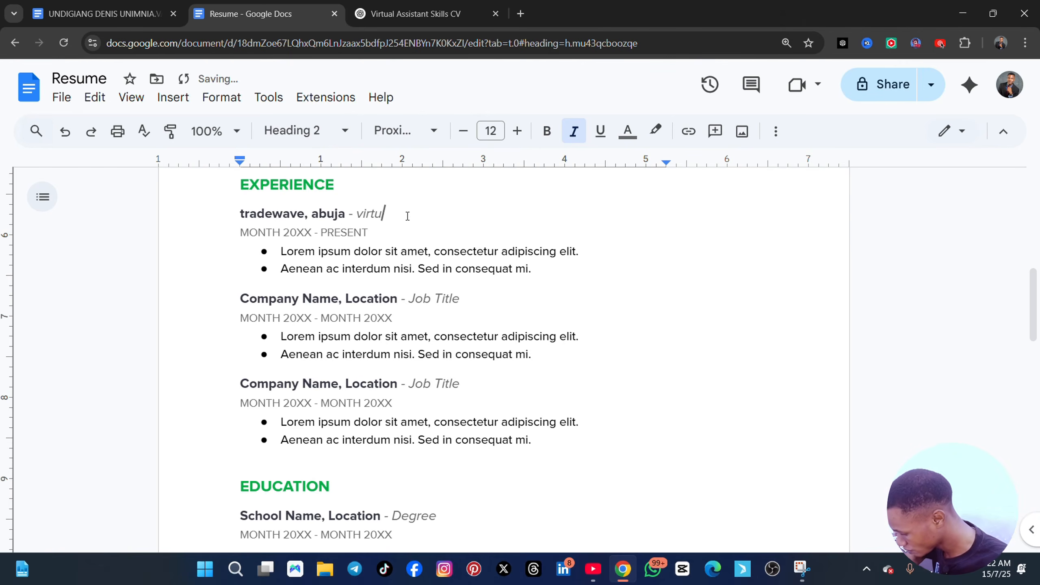
pyautogui.write('a;l asis')
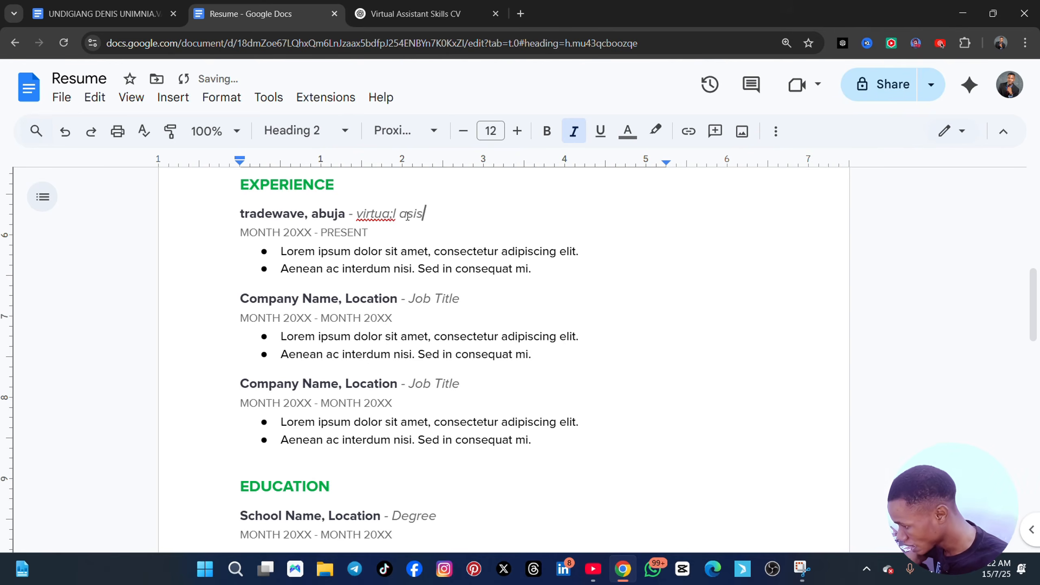
pyautogui.press('BackSpace')
pyautogui.press('BackSpace')
pyautogui.write('sistant')
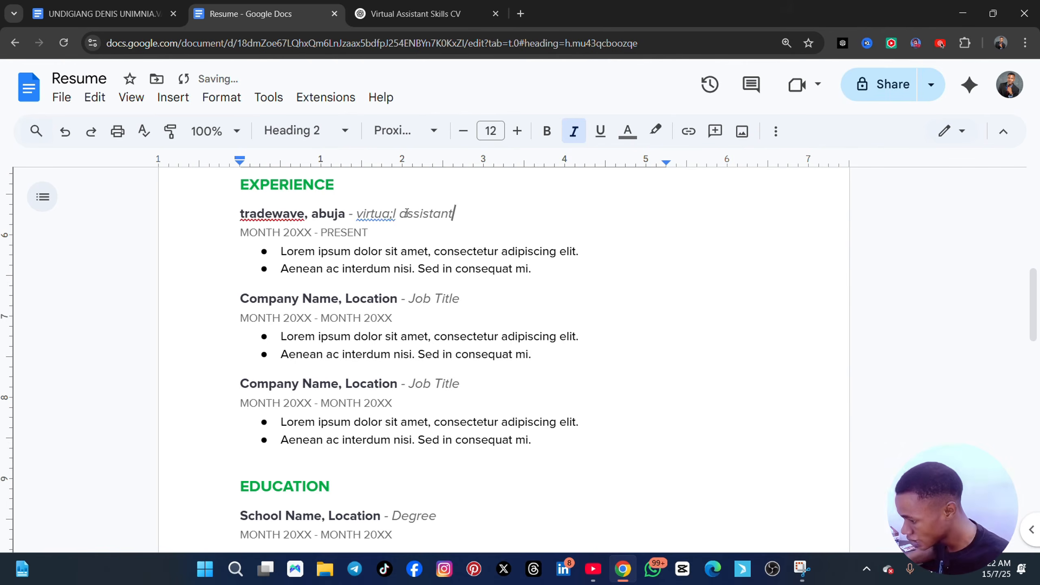
# - Replace the start date placeholder under the tradewave entry with "January 2025"
pyautogui.click(305, 231)
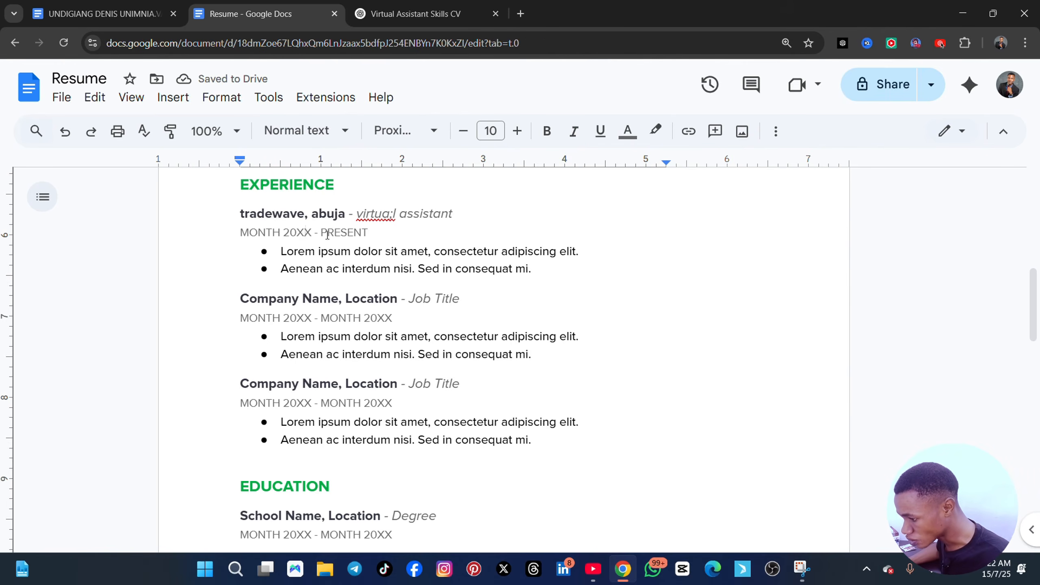
pyautogui.moveTo(311, 232); pyautogui.dragTo(239, 235)
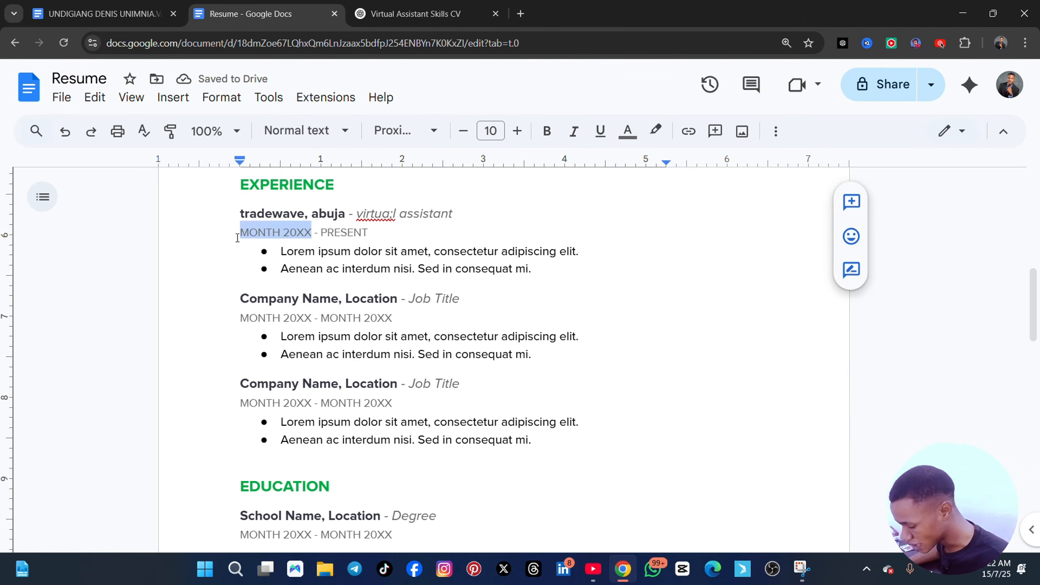
pyautogui.write('january')
pyautogui.write(' 202')
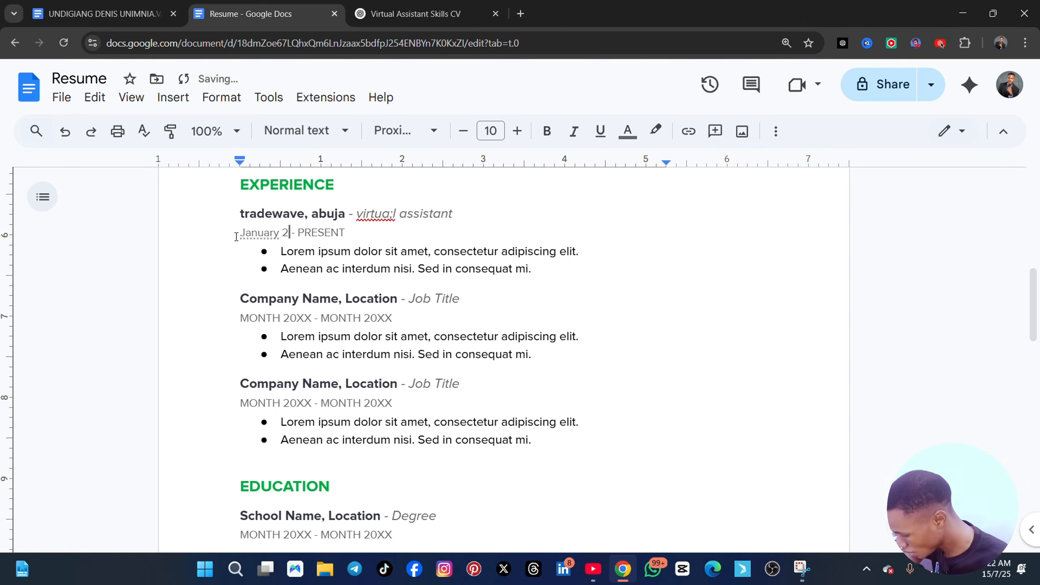
pyautogui.write('5')
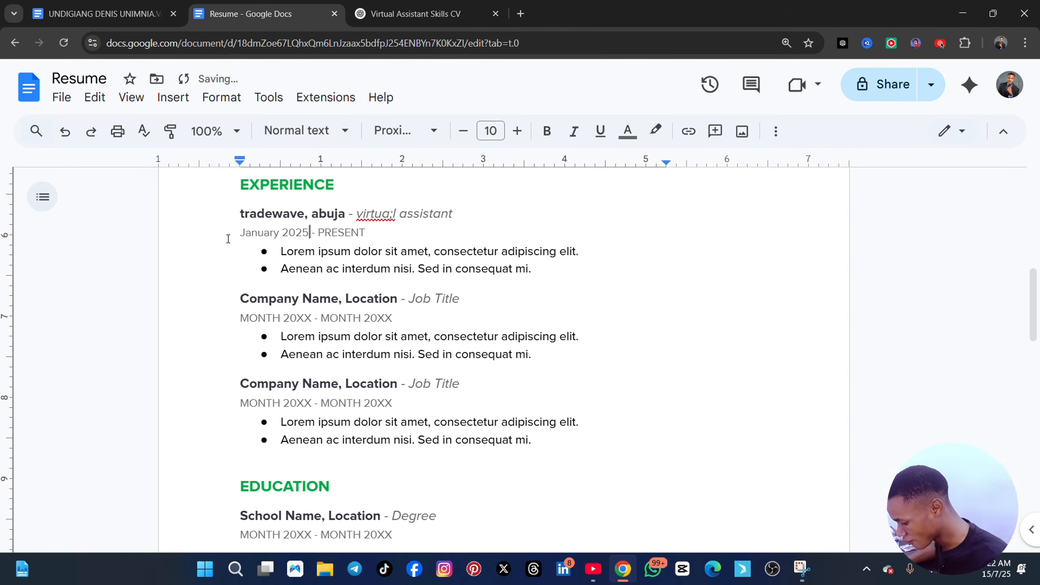
# - Replace PRESENT in the tradewave entry's date line with "may, 2024"
pyautogui.click(365, 232)
pyautogui.press('BackSpace')
pyautogui.press('BackSpace')
pyautogui.press('BackSpace')
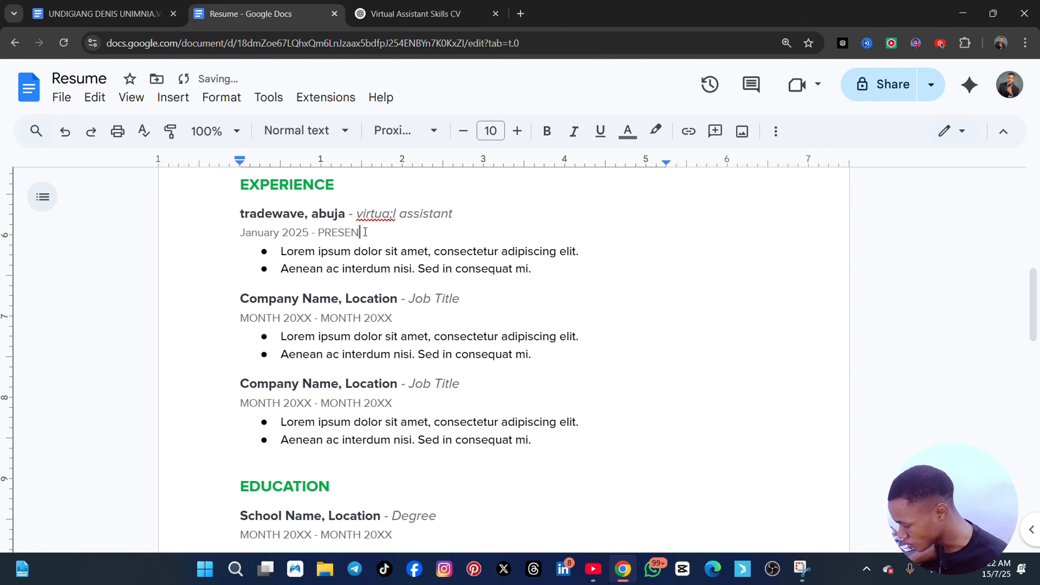
pyautogui.press('BackSpace')
pyautogui.press('BackSpace')
pyautogui.press('BackSpace')
pyautogui.press('BackSpace')
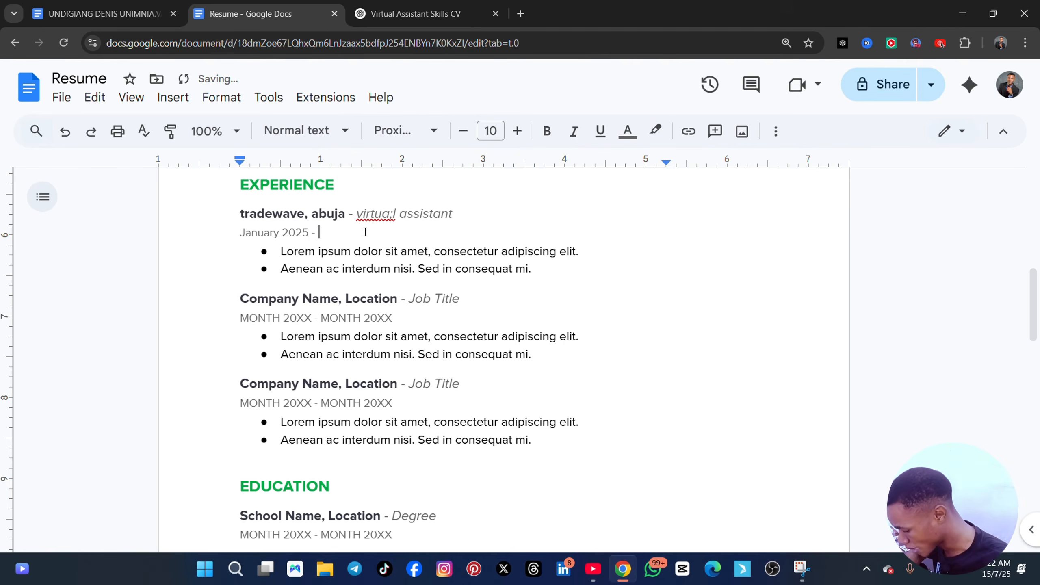
pyautogui.write('may')
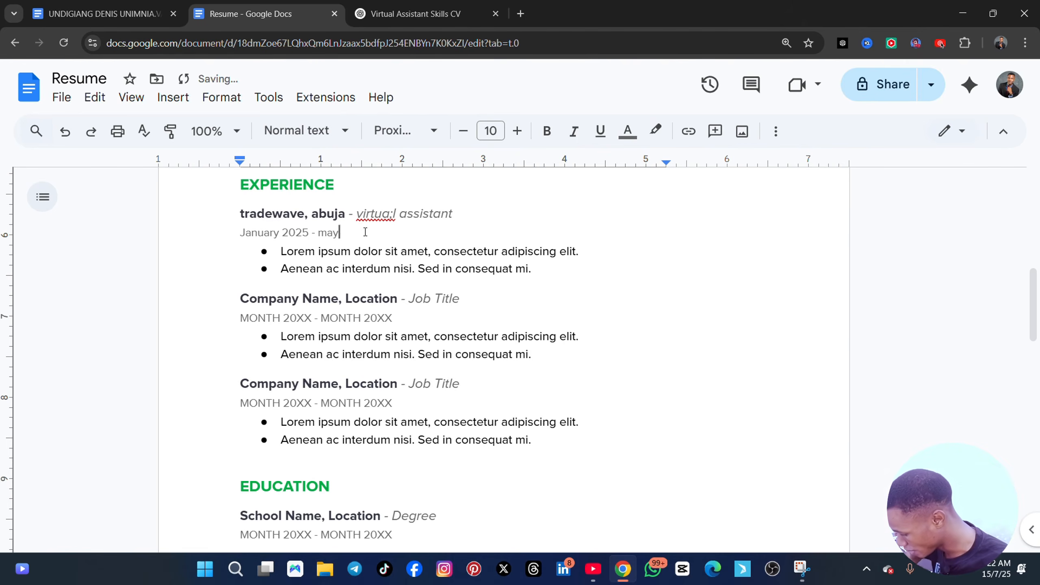
pyautogui.write(', 29')
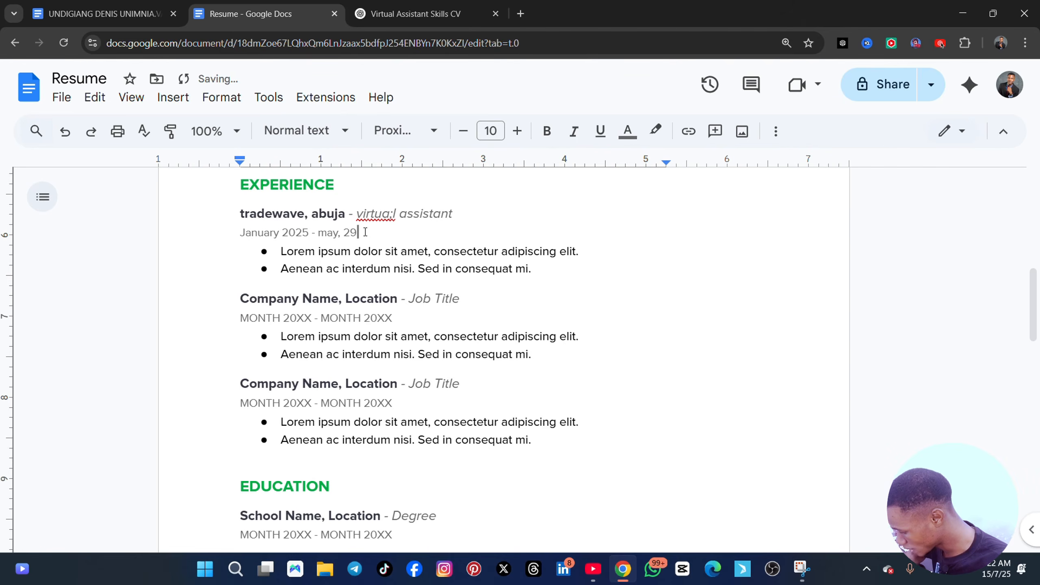
pyautogui.press('BackSpace')
pyautogui.write('0')
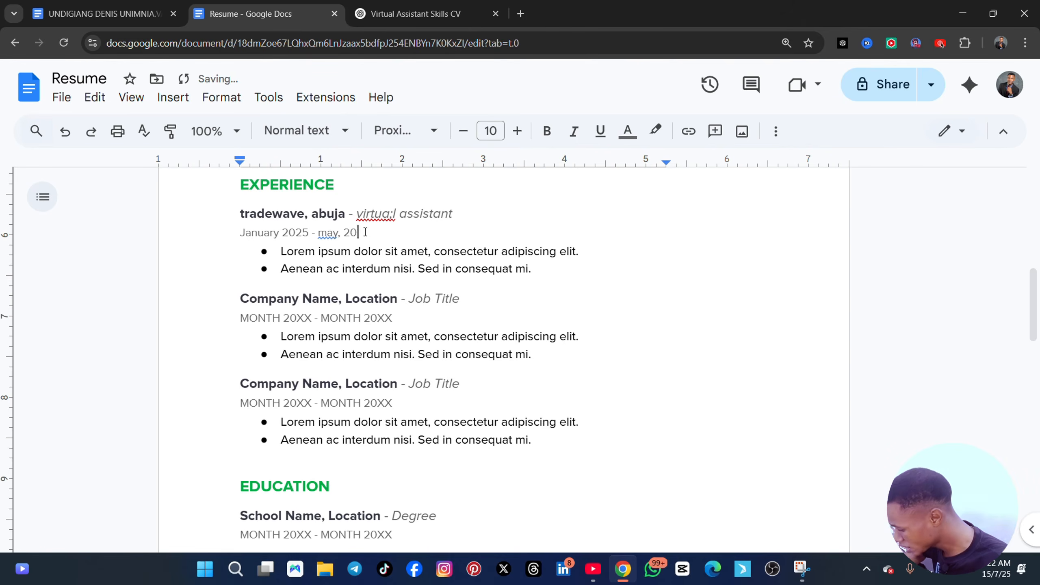
pyautogui.write('2')
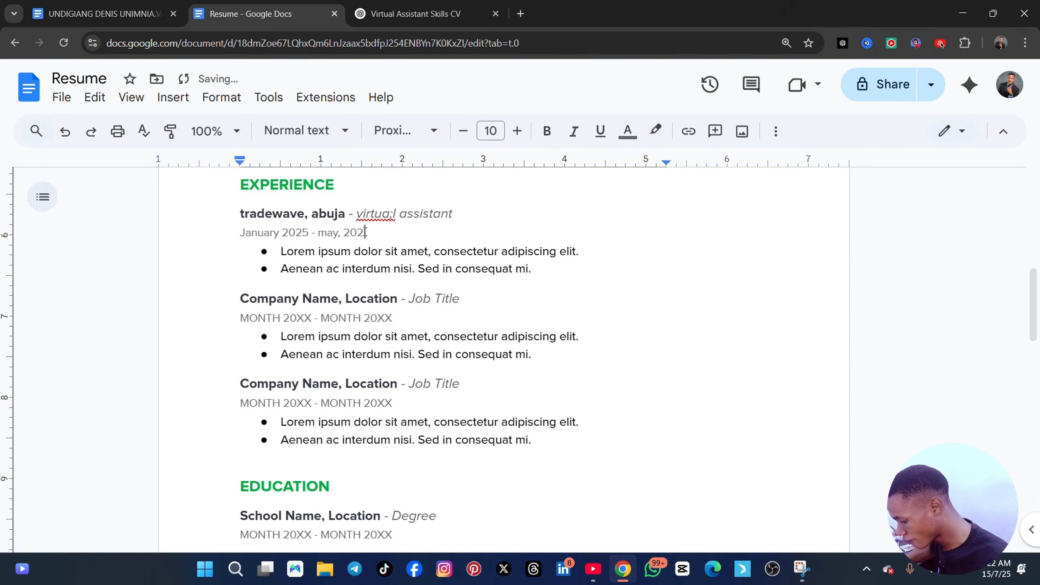
pyautogui.write('5')
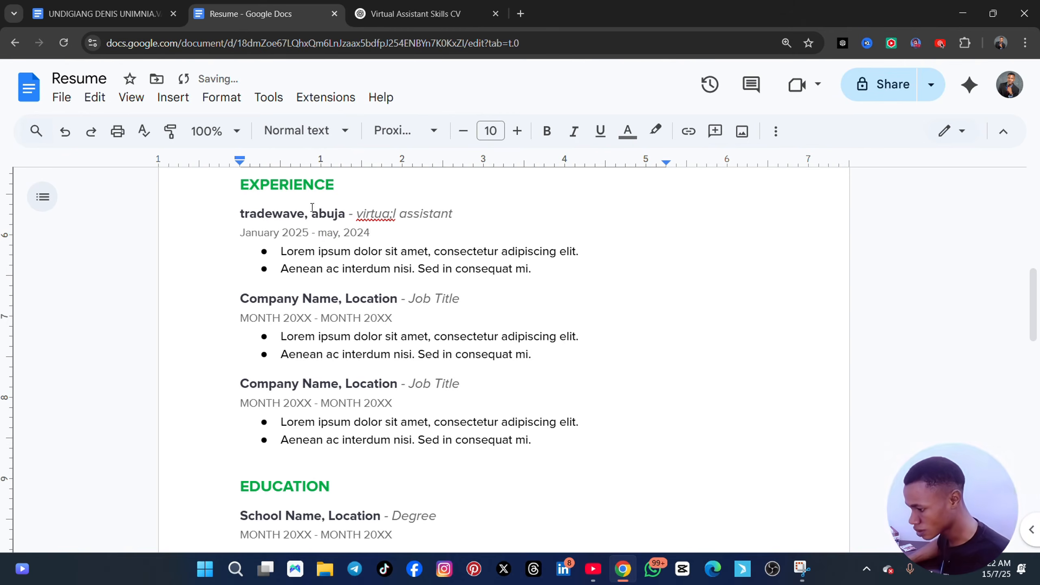
# - Correct the years in the tradewave date line so it reads "January 2024 - may, 2025"
pyautogui.click(311, 232)
pyautogui.press('BackSpace')
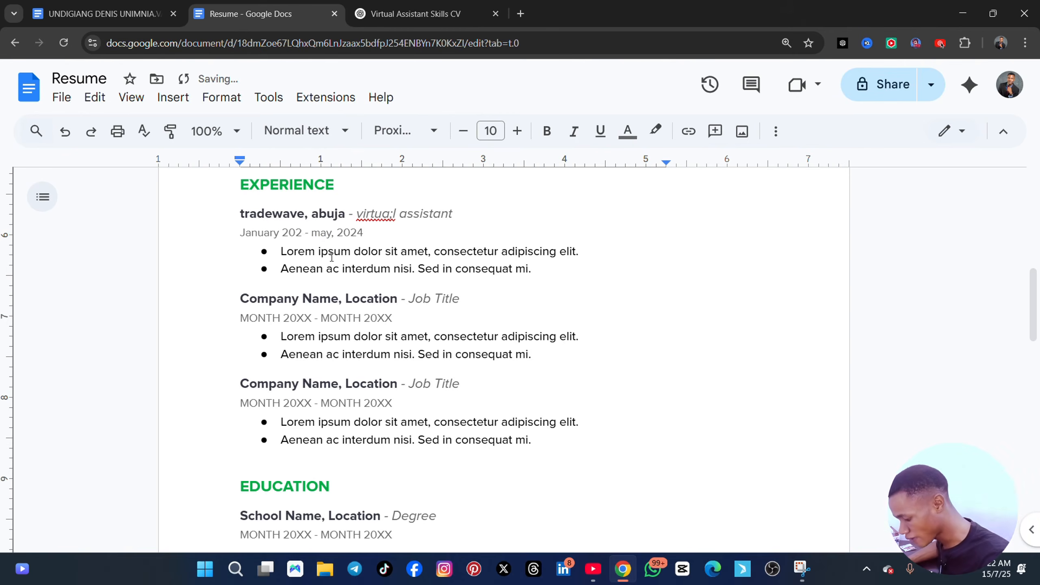
pyautogui.write('4')
pyautogui.click(367, 237)
pyautogui.press('BackSpace')
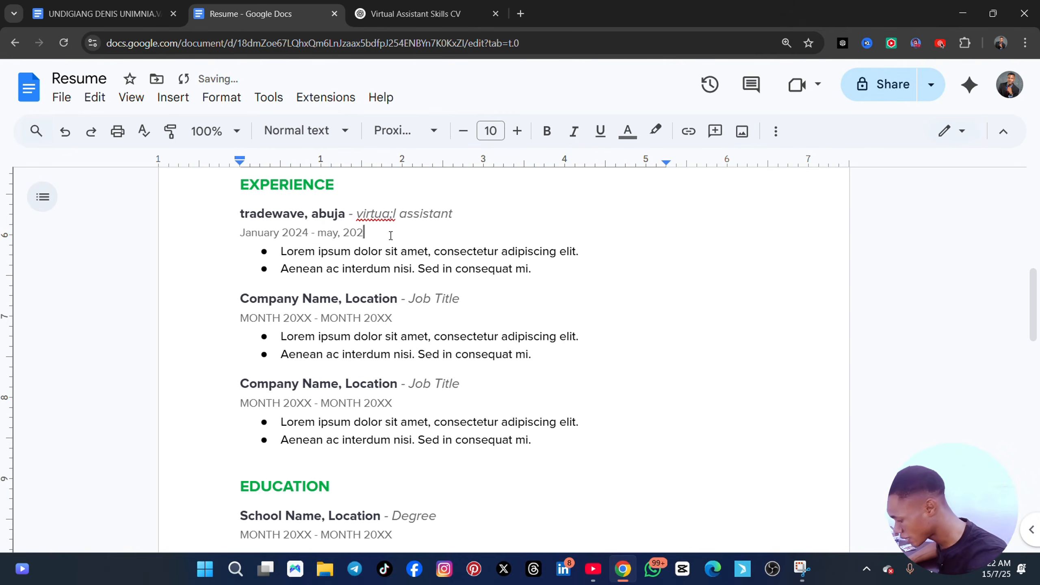
pyautogui.write('5')
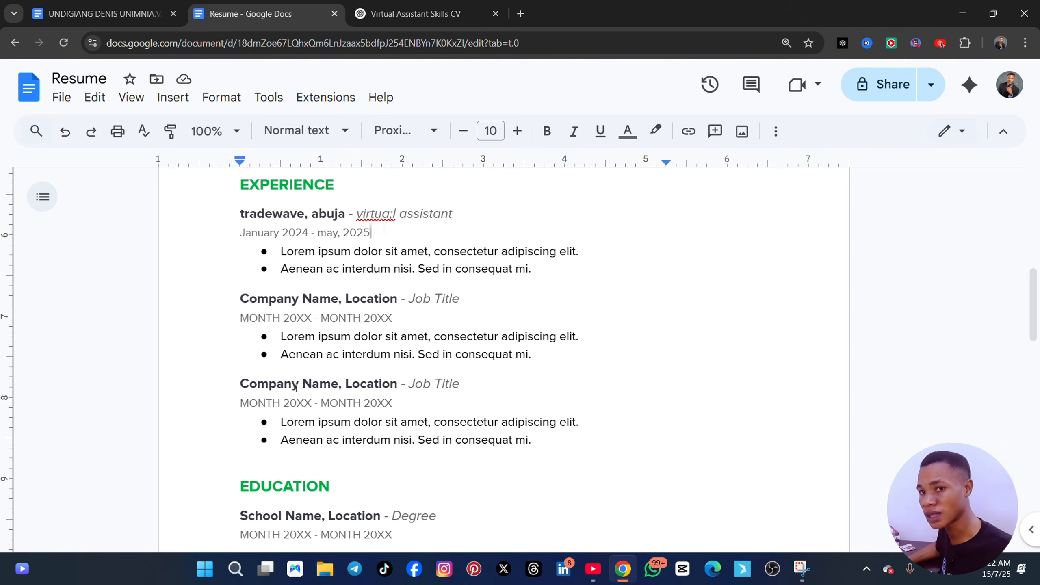
# - Paste the copied Virtual Assistant experience entry over the two placeholder bullets of the tradewave entry
pyautogui.moveTo(532, 271); pyautogui.dragTo(249, 247)
pyautogui.hotkey('ctrl', 'v')
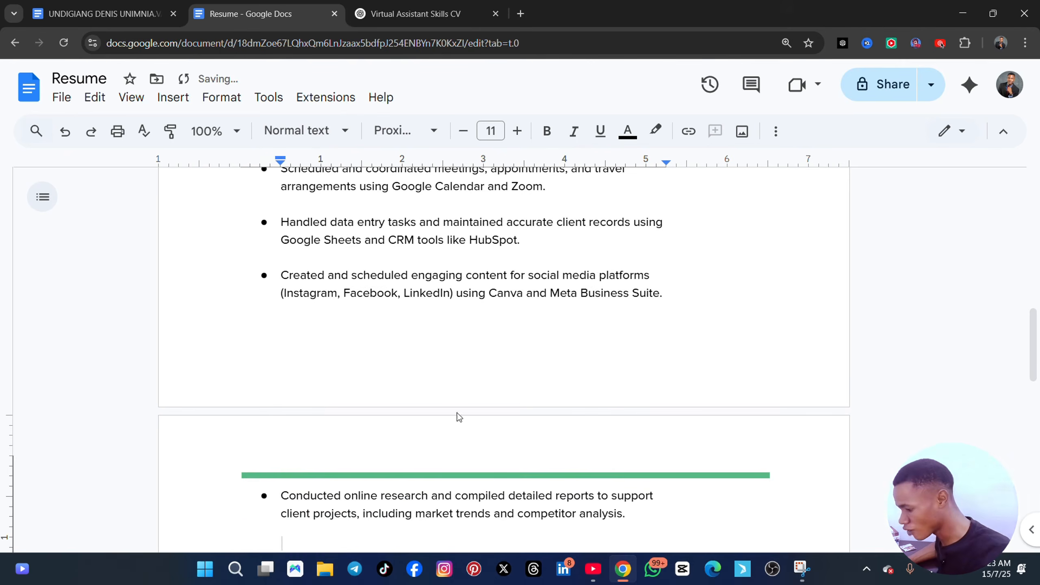
pyautogui.scroll(5, 416, 427)
pyautogui.scroll(-2, 402, 400)
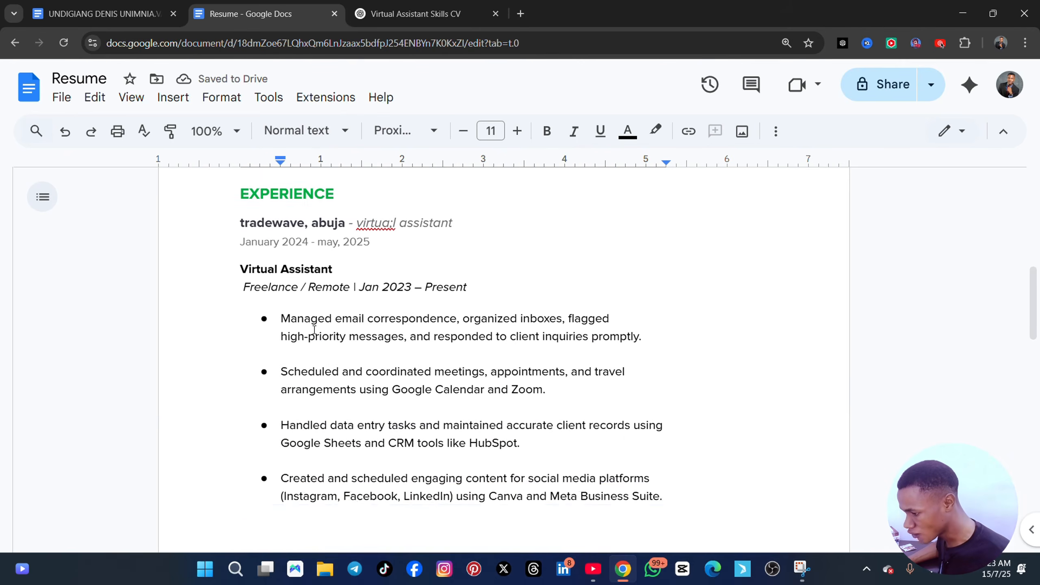
# - Delete the pasted "Virtual Assistant" title, the "January 2024 - may, 2025" date line and the blank lines left under the tradewave heading
pyautogui.scroll(2, 315, 332)
pyautogui.moveTo(346, 336); pyautogui.dragTo(186, 337)
pyautogui.press('BackSpace')
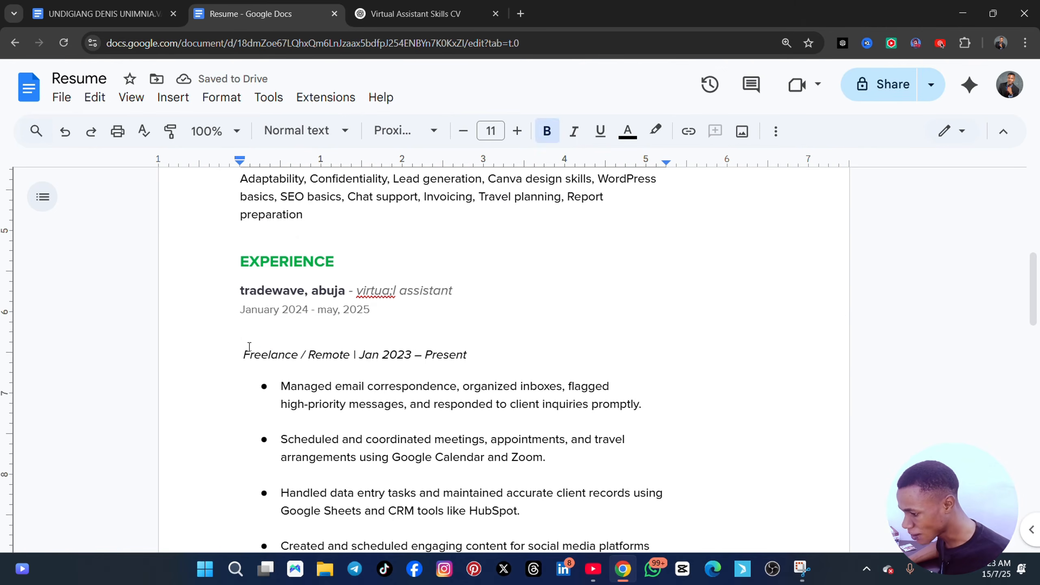
pyautogui.moveTo(383, 312); pyautogui.dragTo(213, 311)
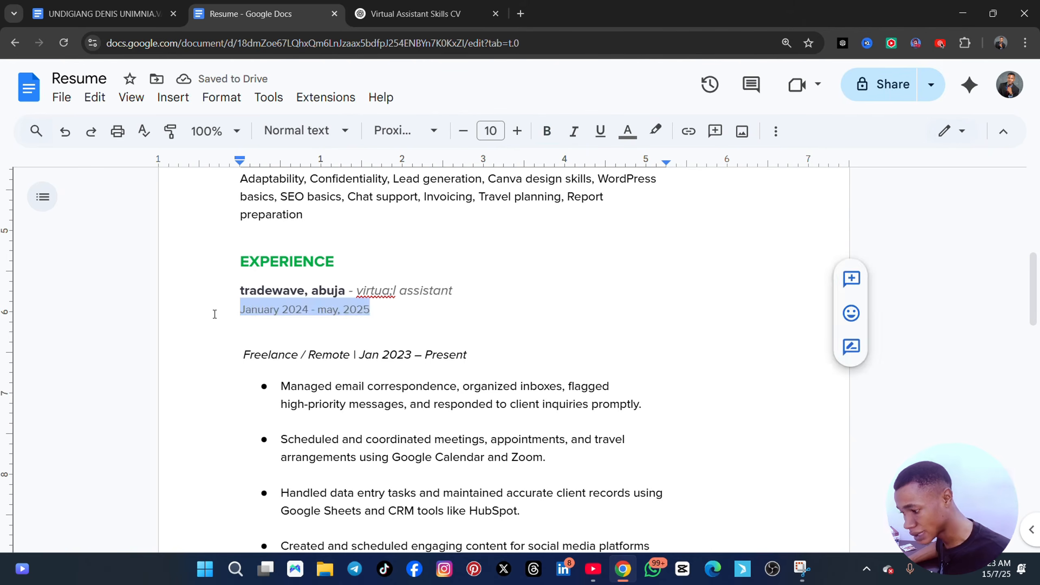
pyautogui.press('BackSpace')
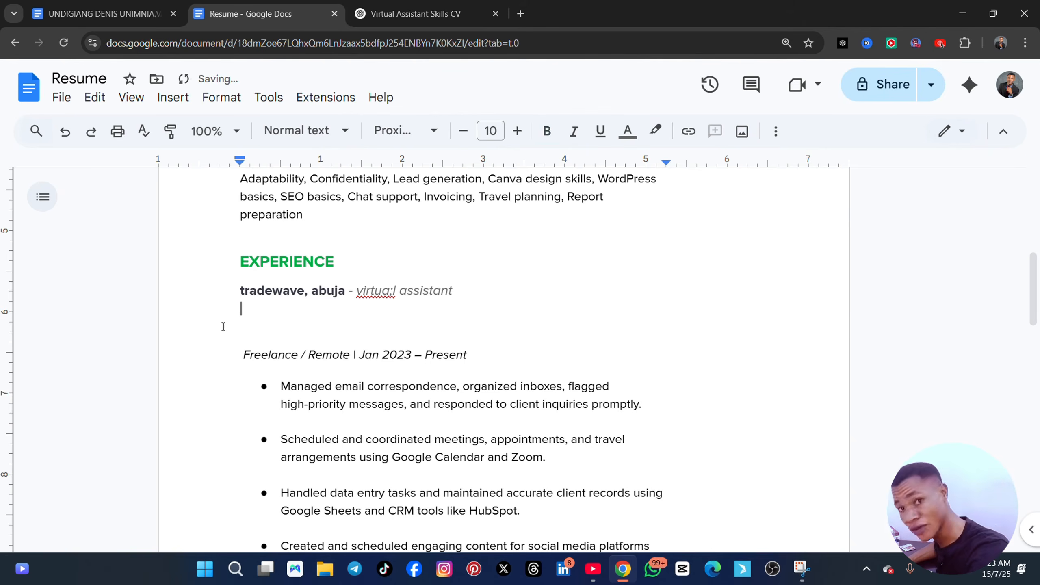
pyautogui.click(254, 343)
pyautogui.press('BackSpace')
pyautogui.press('BackSpace')
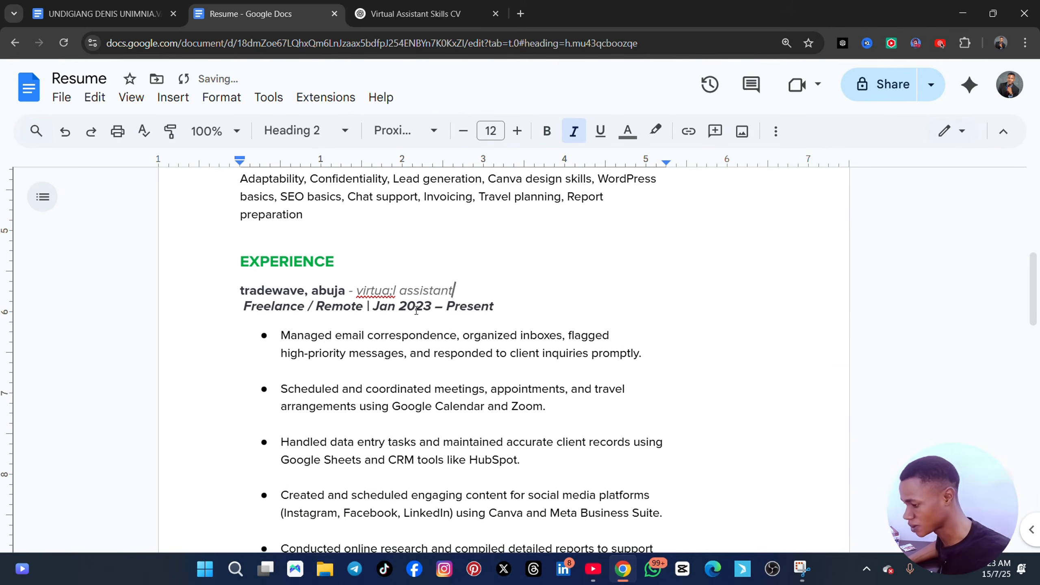
# - Correct the misspelled word in the tradewave job title to "virtual" and make "- virtual assistant" bold
pyautogui.click(394, 290)
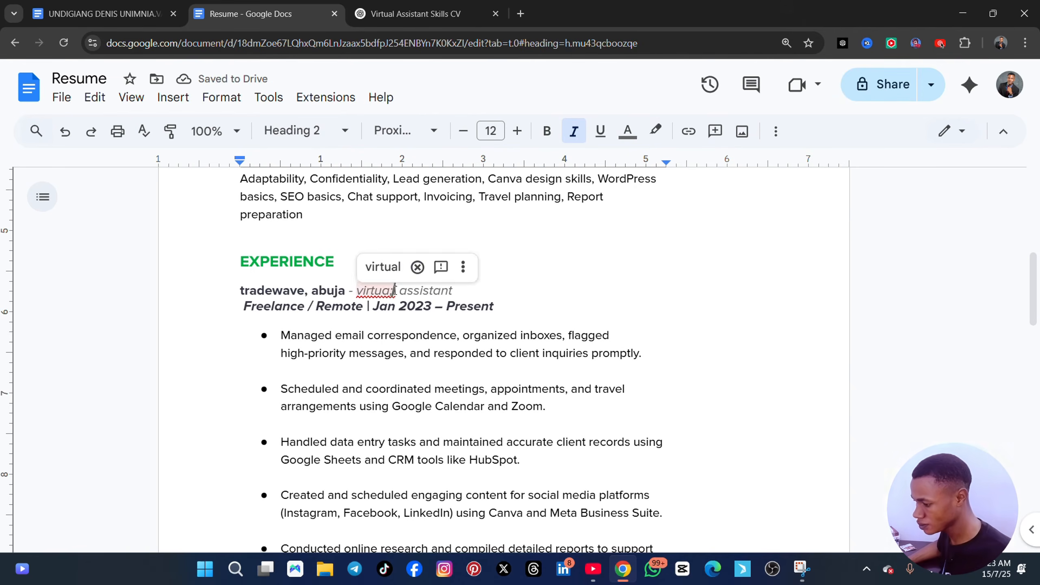
pyautogui.click(382, 266)
pyautogui.moveTo(456, 290); pyautogui.dragTo(352, 287)
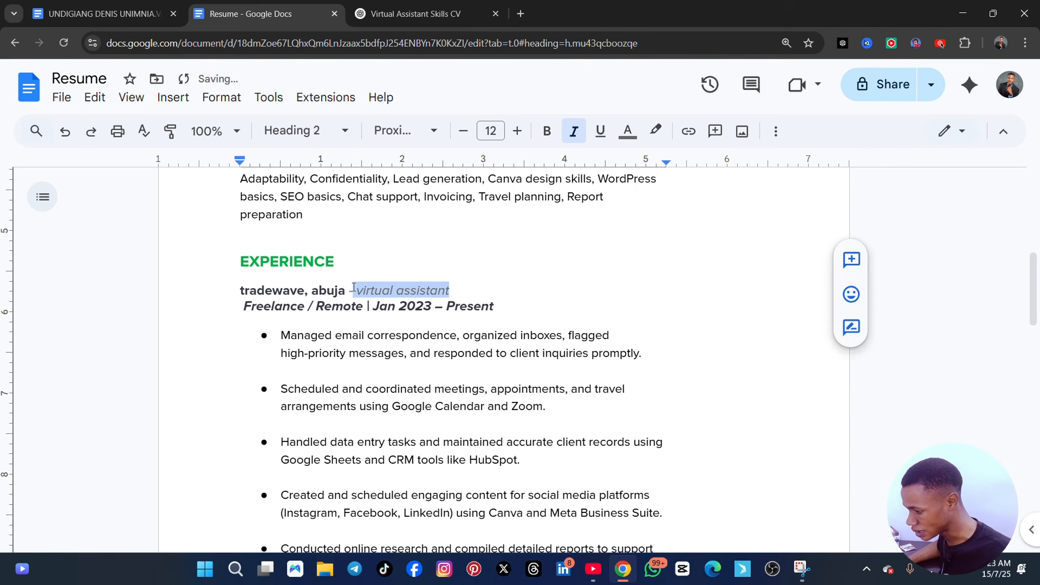
pyautogui.click(547, 131)
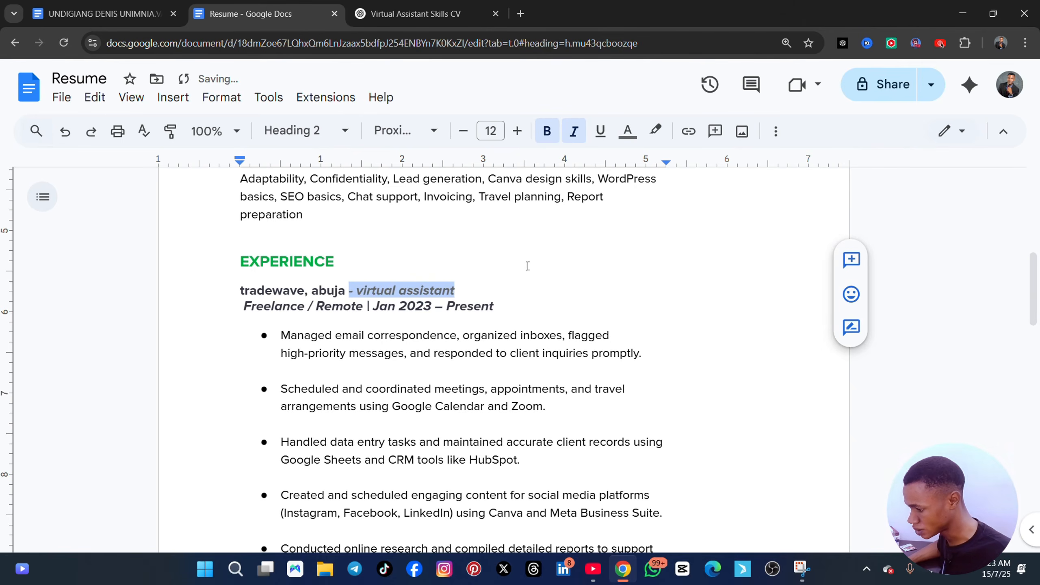
# - Change the text colour of "- virtual assistant" in the tradewave heading to black
pyautogui.click(627, 131)
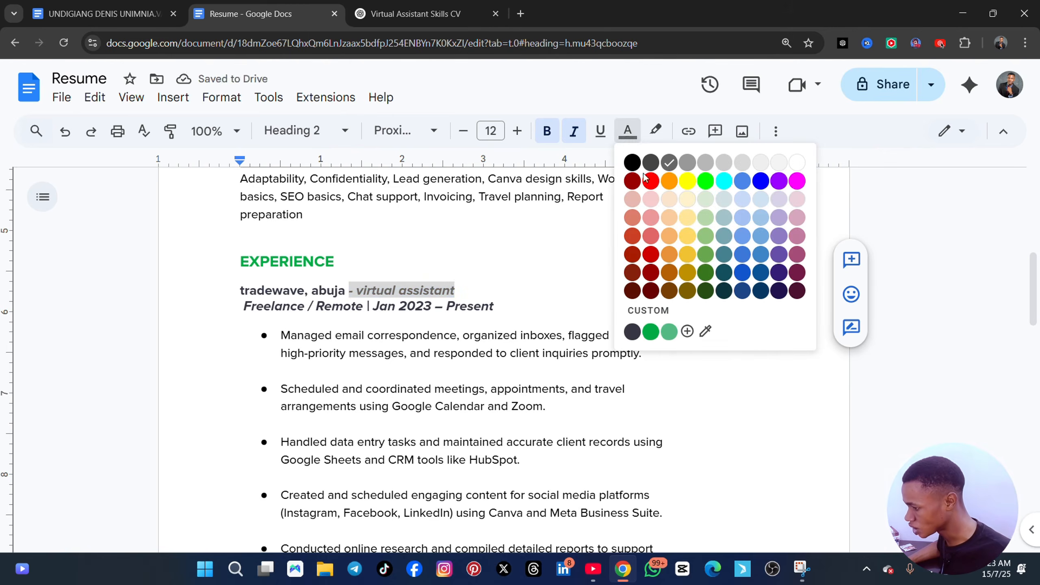
pyautogui.click(632, 162)
pyautogui.click(544, 275)
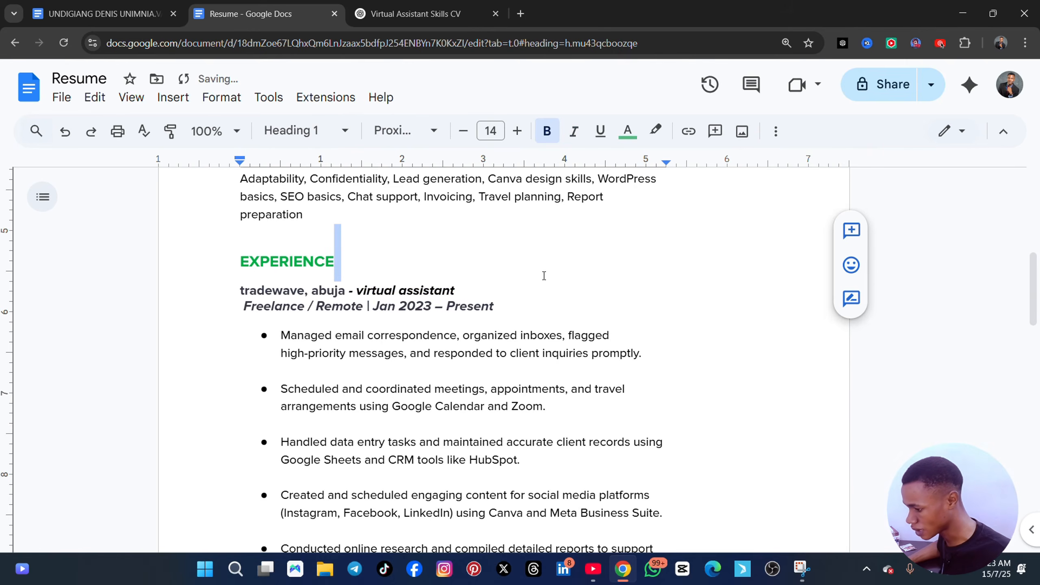
# - Capitalize the first letter of the company name in the first experience heading so it reads "Tradewave"
pyautogui.click(246, 289)
pyautogui.write('#')
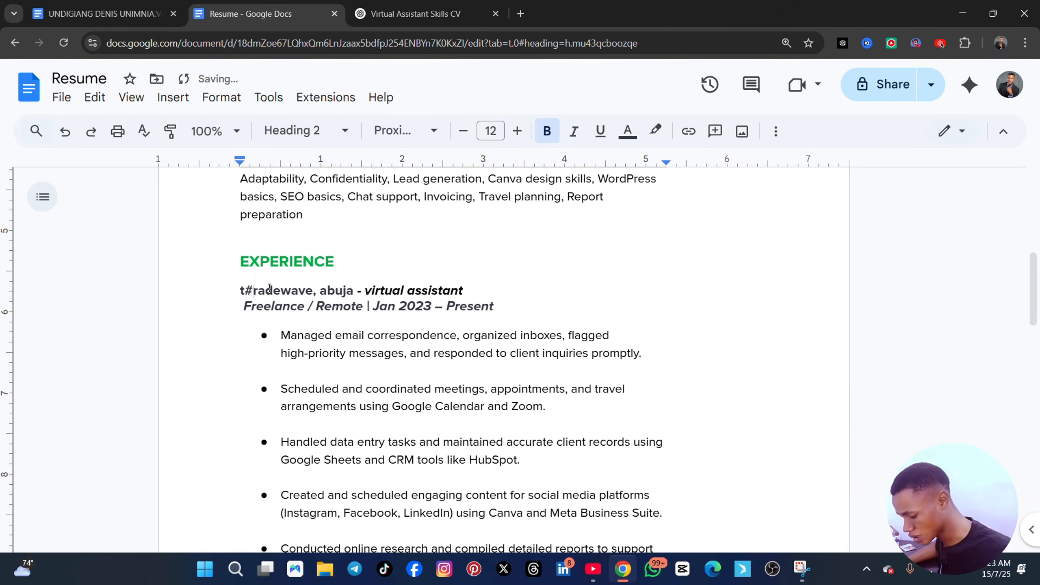
pyautogui.write('T')
pyautogui.press('BackSpace')
pyautogui.press('BackSpace')
pyautogui.press('BackSpace')
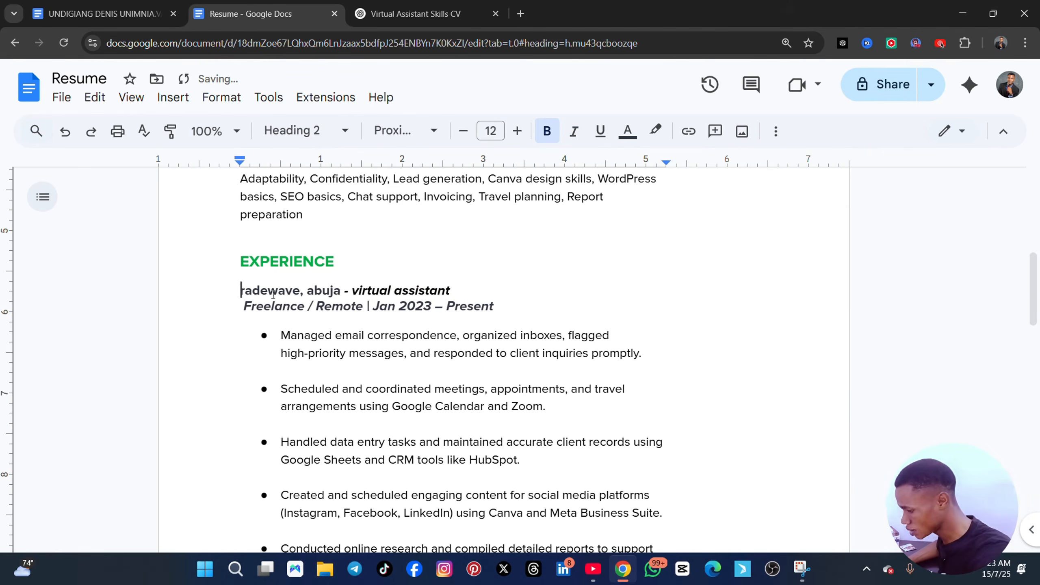
pyautogui.write('T')
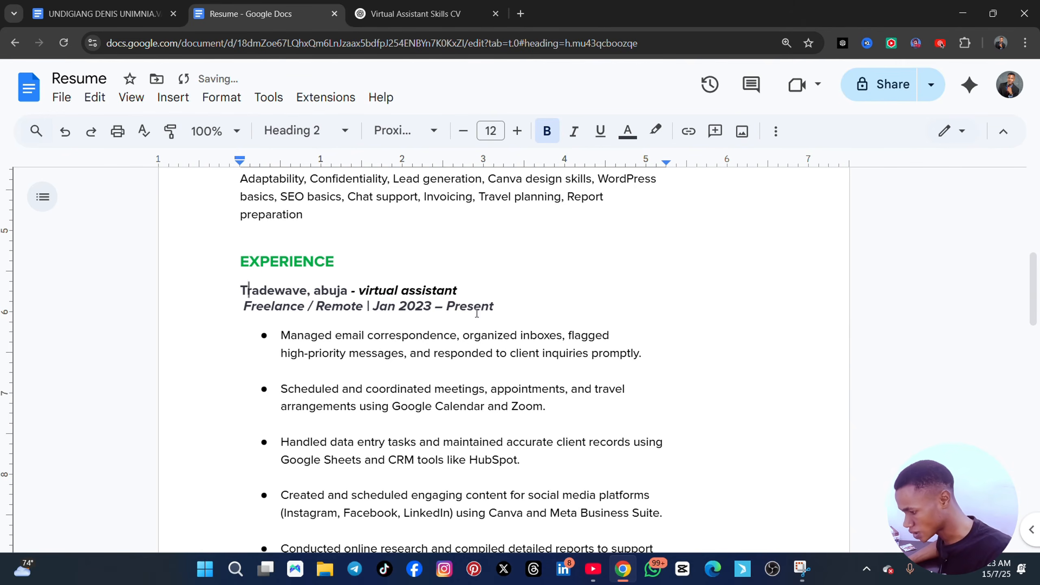
pyautogui.click(565, 314)
# - Remove the blank lines between the bullets of the Tradewave entry and the indent of the empty line below them
pyautogui.scroll(-3, 311, 238)
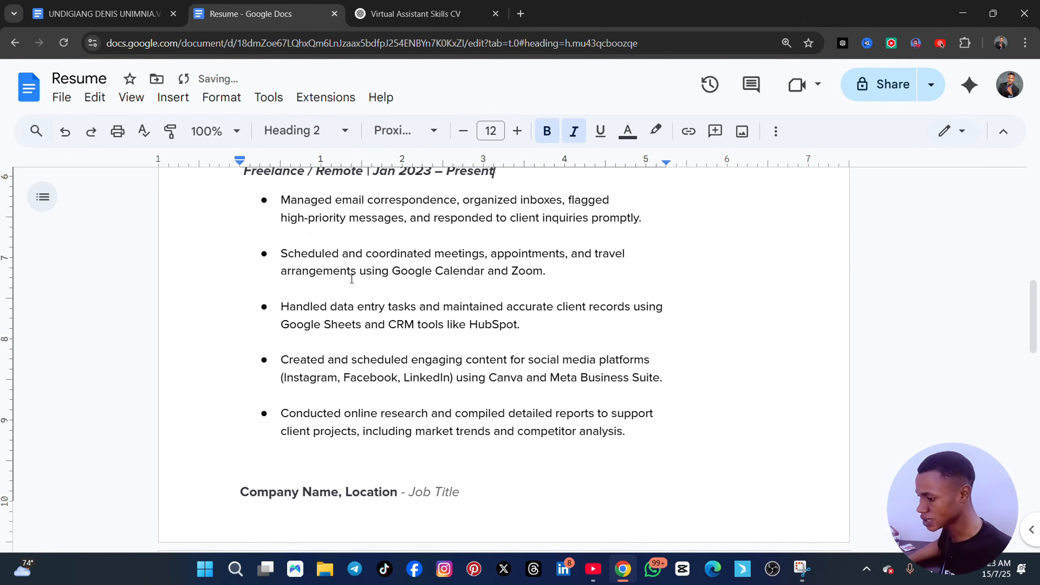
pyautogui.click(311, 238)
pyautogui.press('Delete')
pyautogui.click(281, 235)
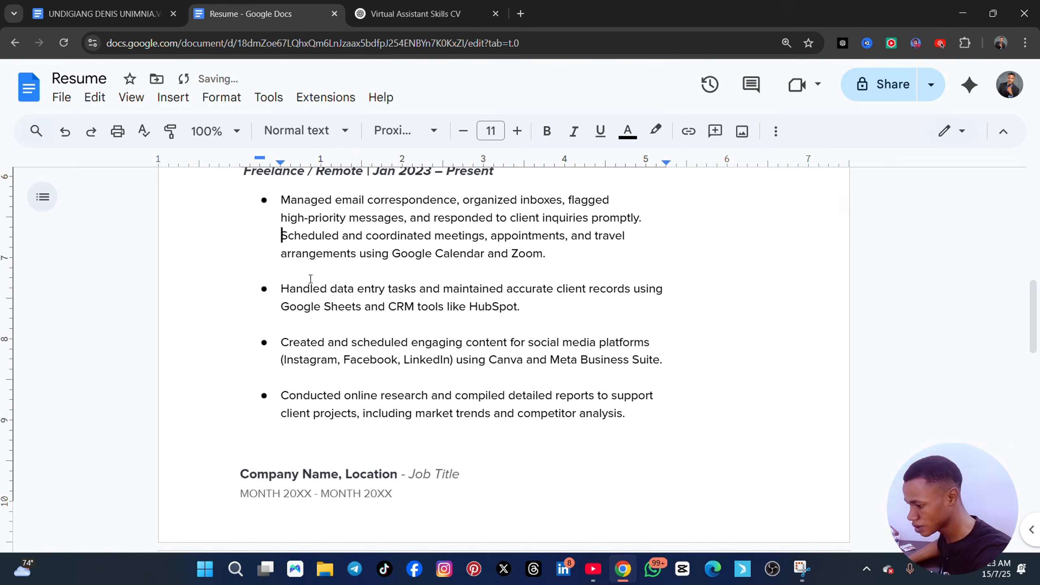
pyautogui.press('Return')
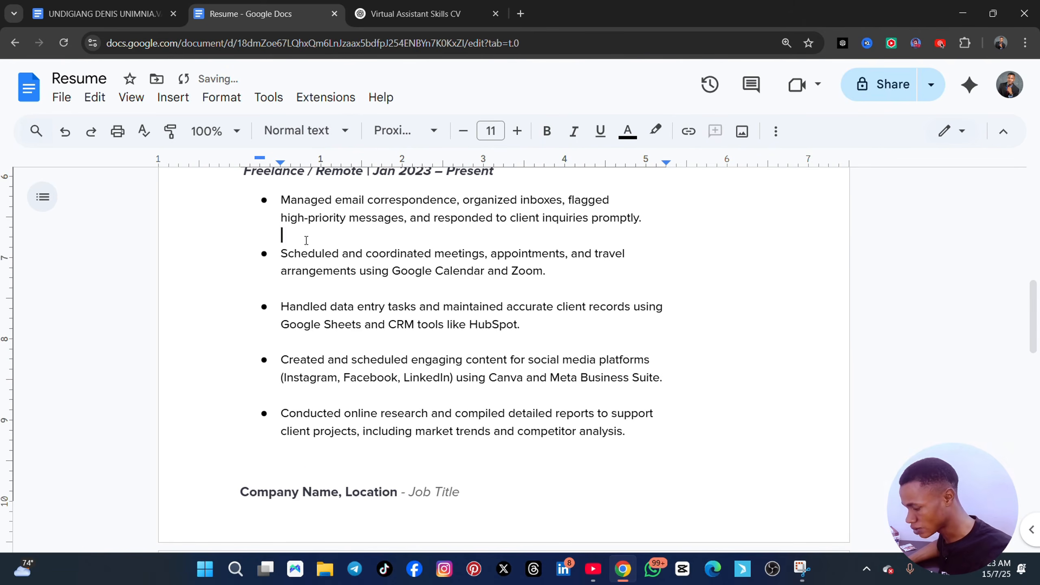
pyautogui.press('BackSpace')
pyautogui.click(300, 269)
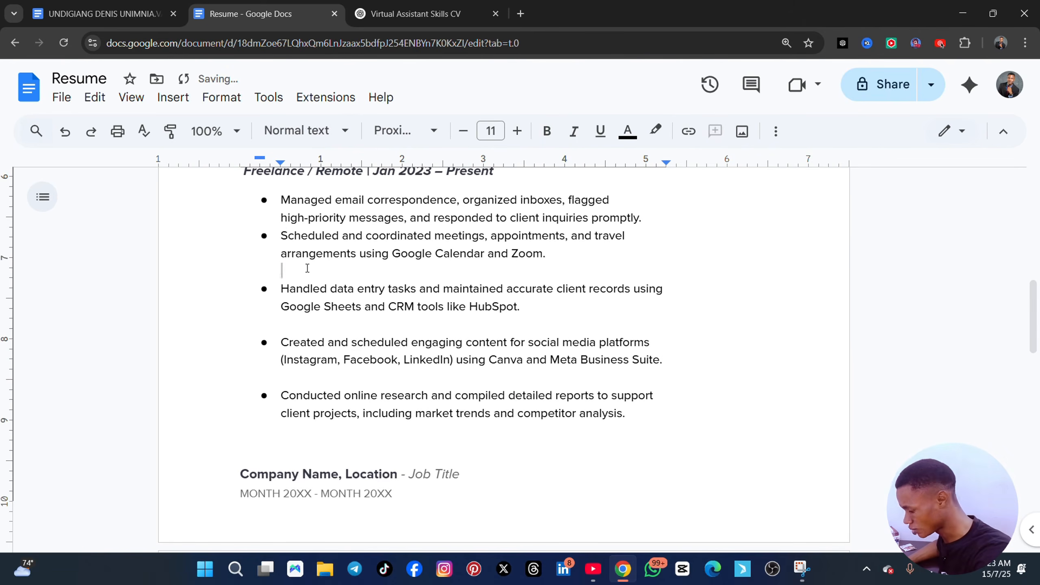
pyautogui.press('BackSpace')
pyautogui.click(296, 303)
pyautogui.press('BackSpace')
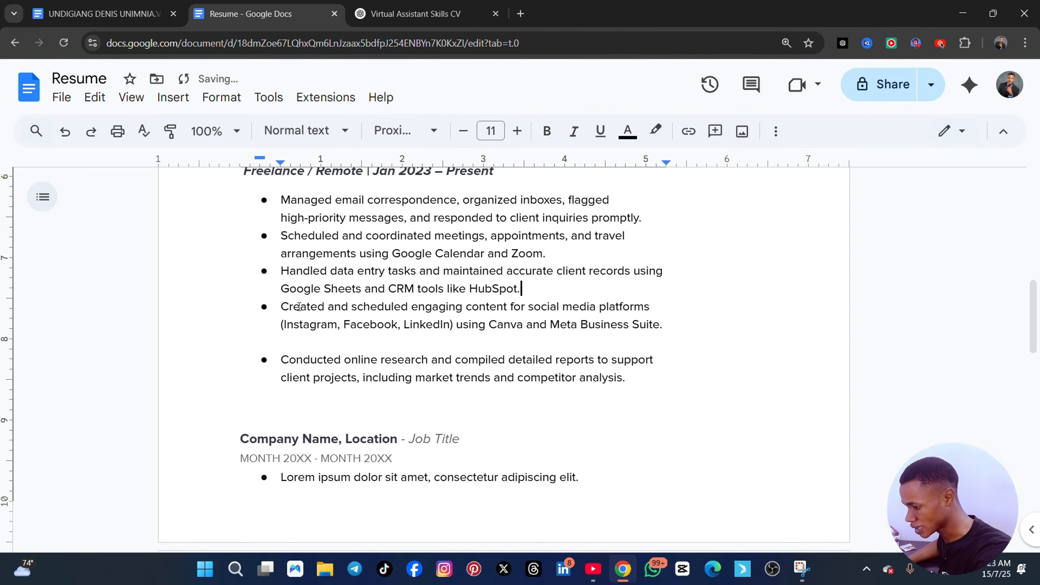
pyautogui.click(295, 342)
pyautogui.press('BackSpace')
pyautogui.click(293, 385)
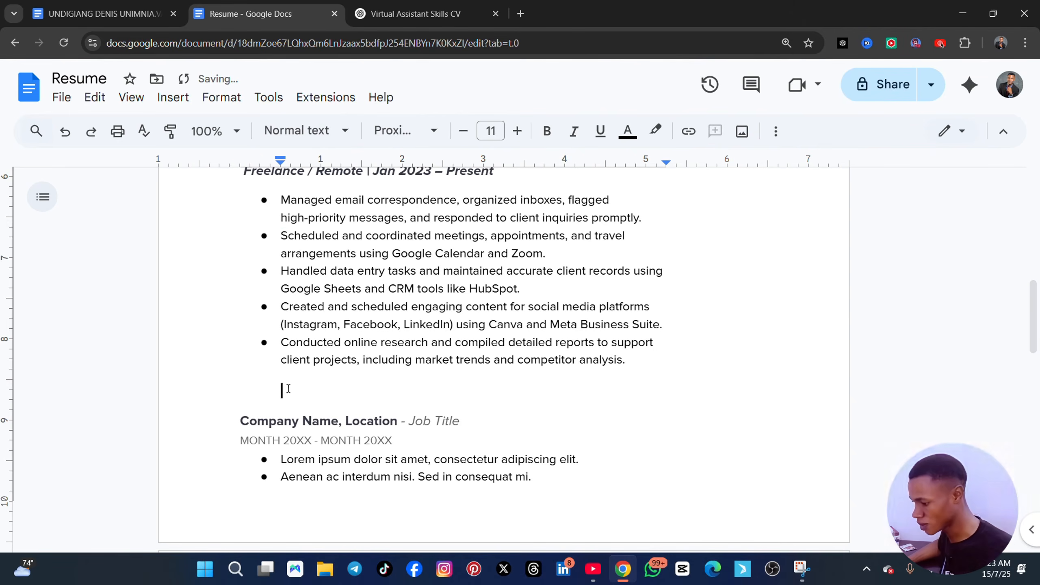
pyautogui.press('BackSpace')
pyautogui.scroll(3, 483, 383)
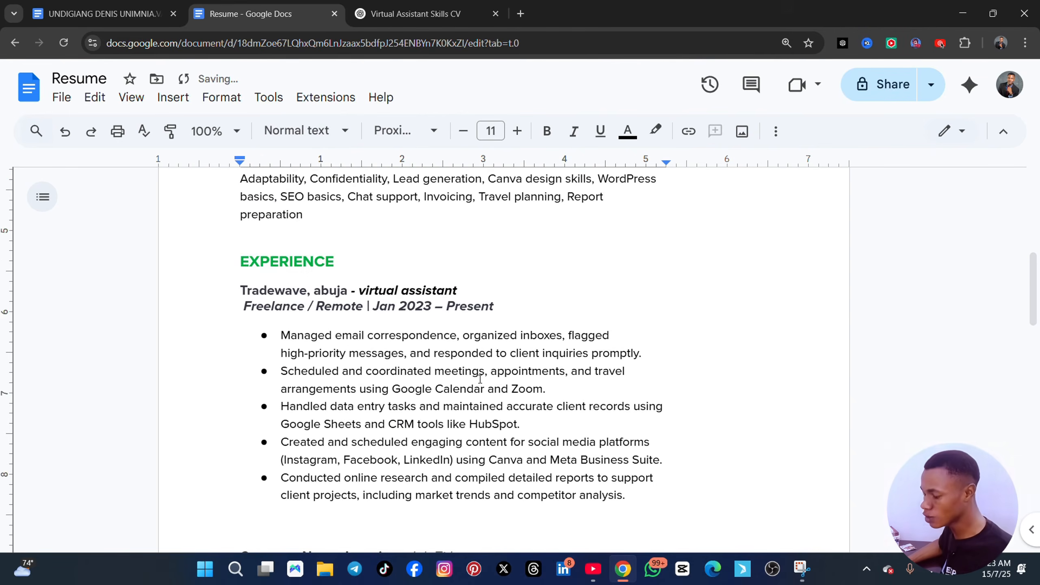
pyautogui.scroll(-2, 323, 213)
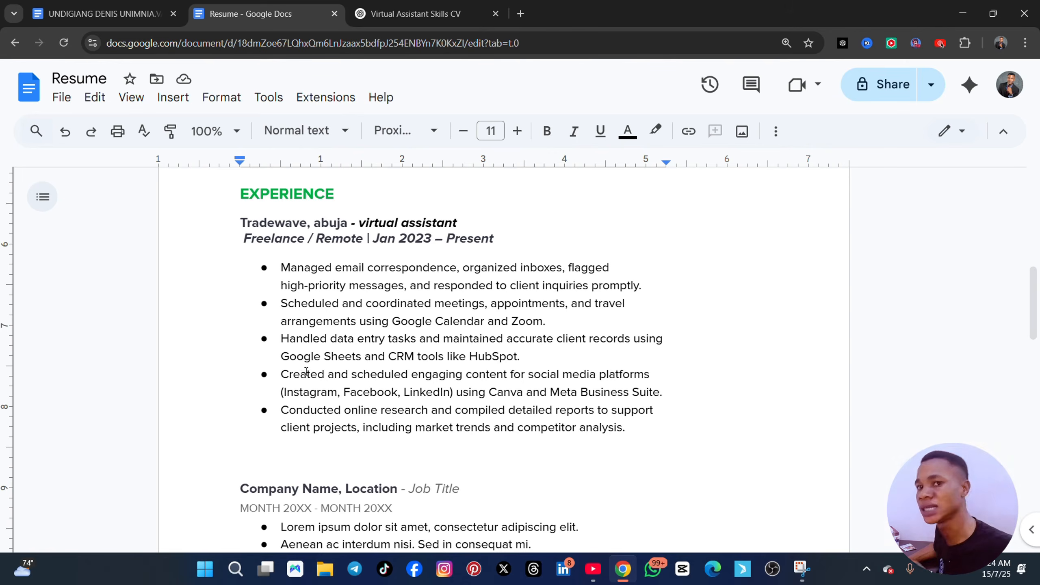
# - Replace the school name and location placeholders under EDUCATION with "UNICAL, CALABAR, CRS"
pyautogui.scroll(-5, 306, 375)
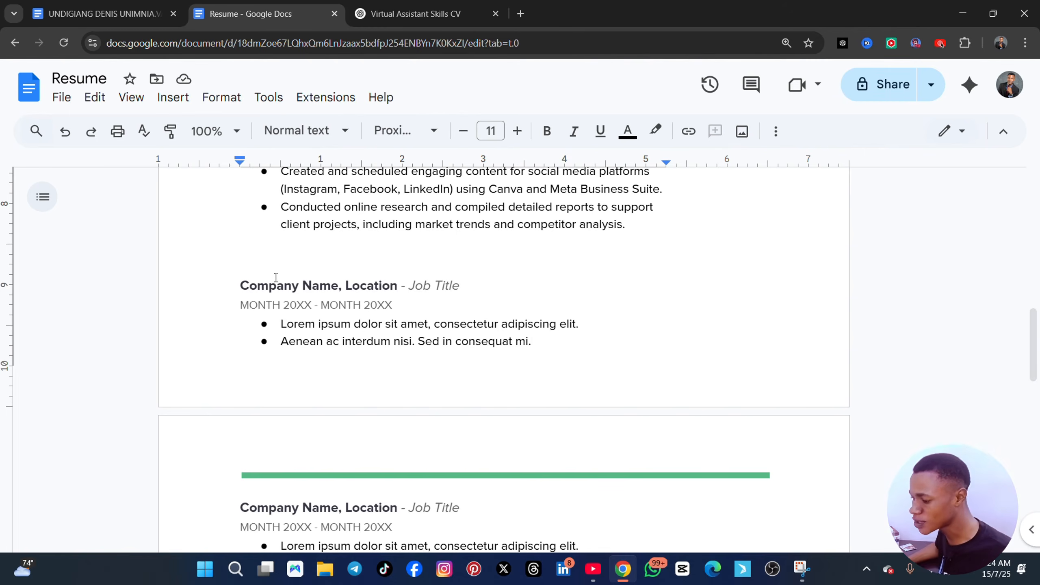
pyautogui.scroll(-5, 282, 311)
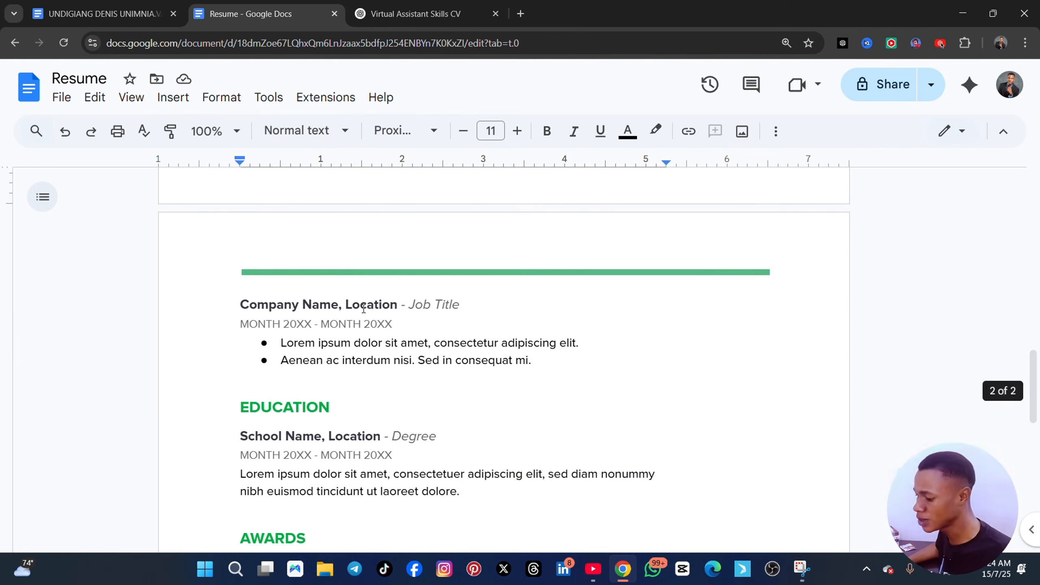
pyautogui.scroll(-3, 363, 308)
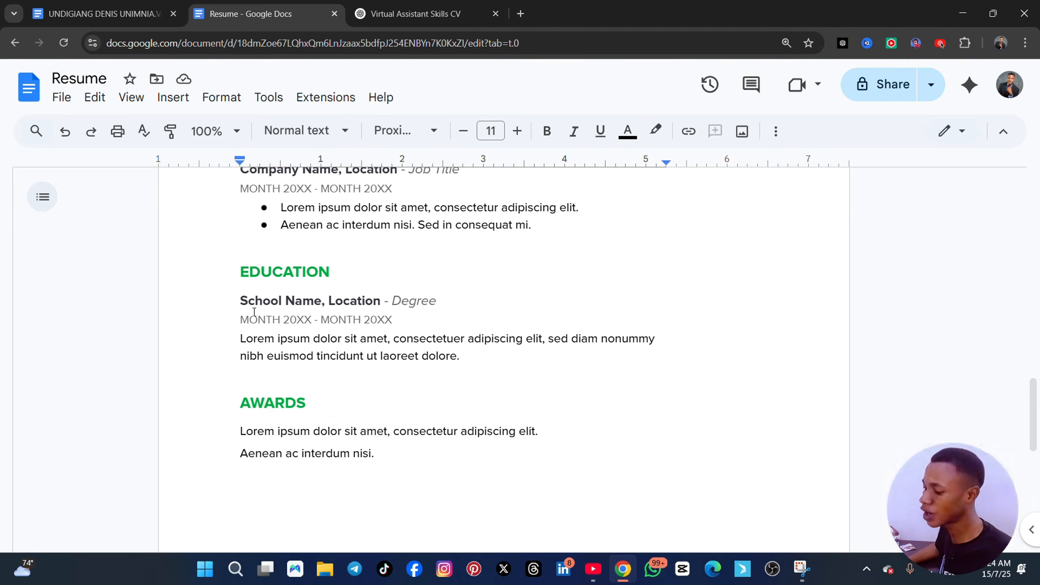
pyautogui.scroll(-2, 253, 311)
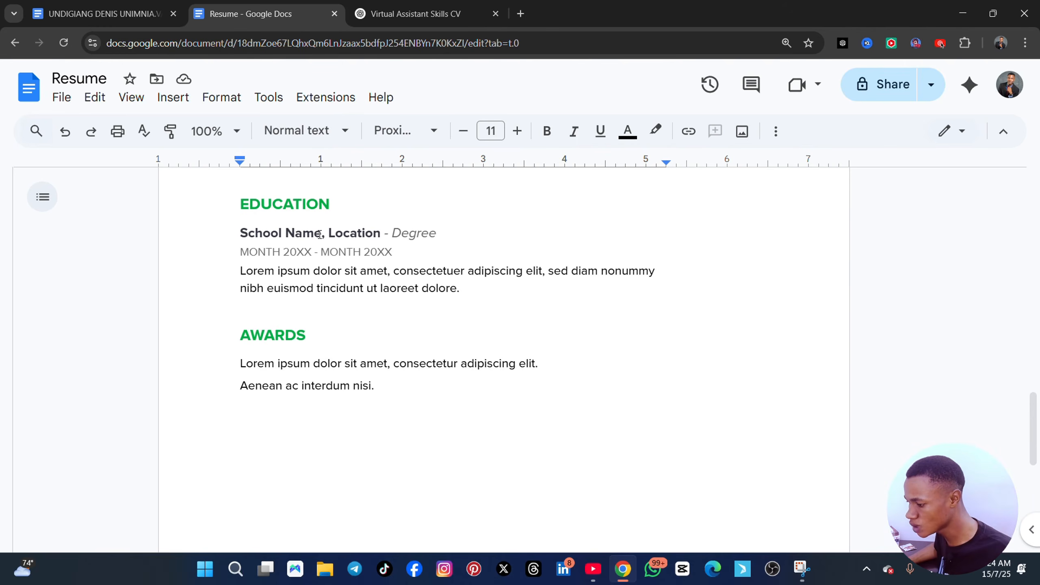
pyautogui.moveTo(313, 234); pyautogui.dragTo(234, 235)
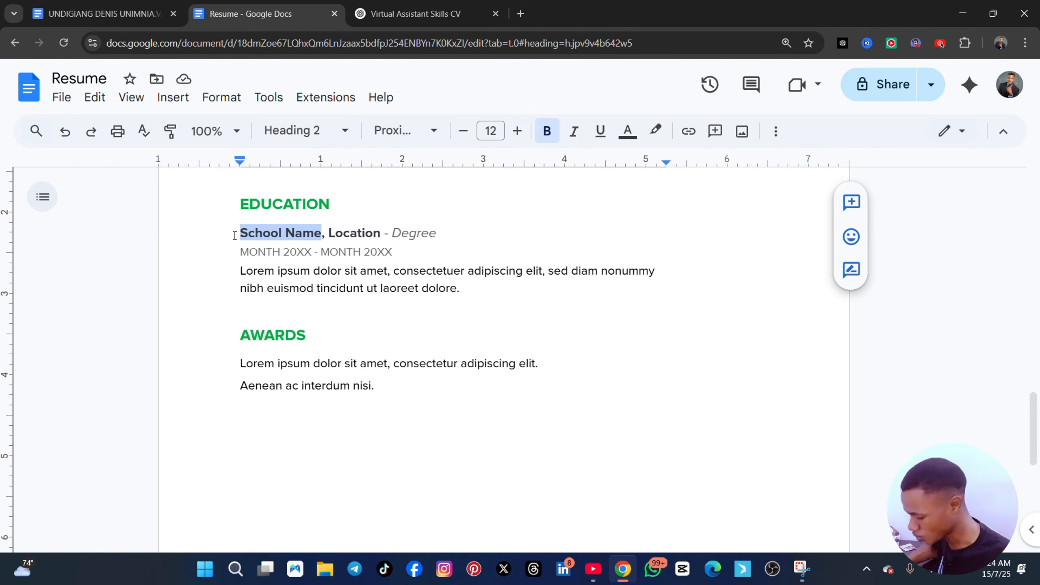
pyautogui.write('UNICAL')
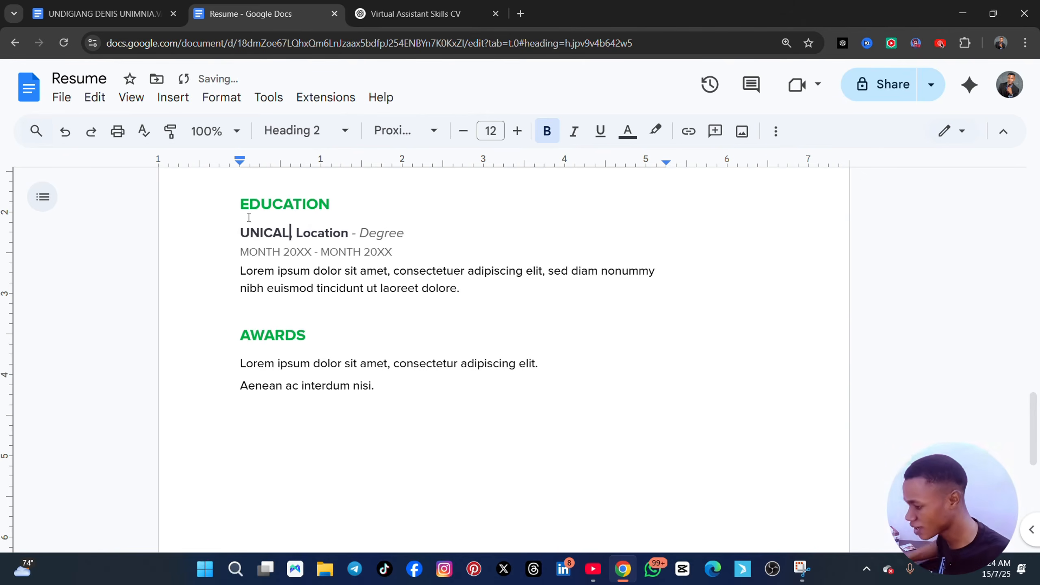
pyautogui.write(',')
pyautogui.doubleClick(299, 234)
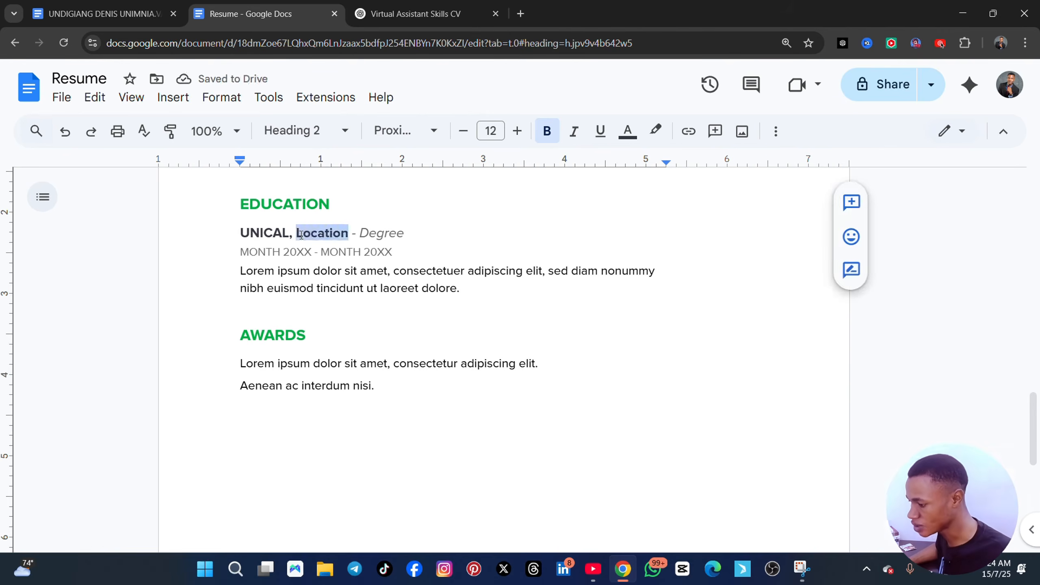
pyautogui.write('CALA')
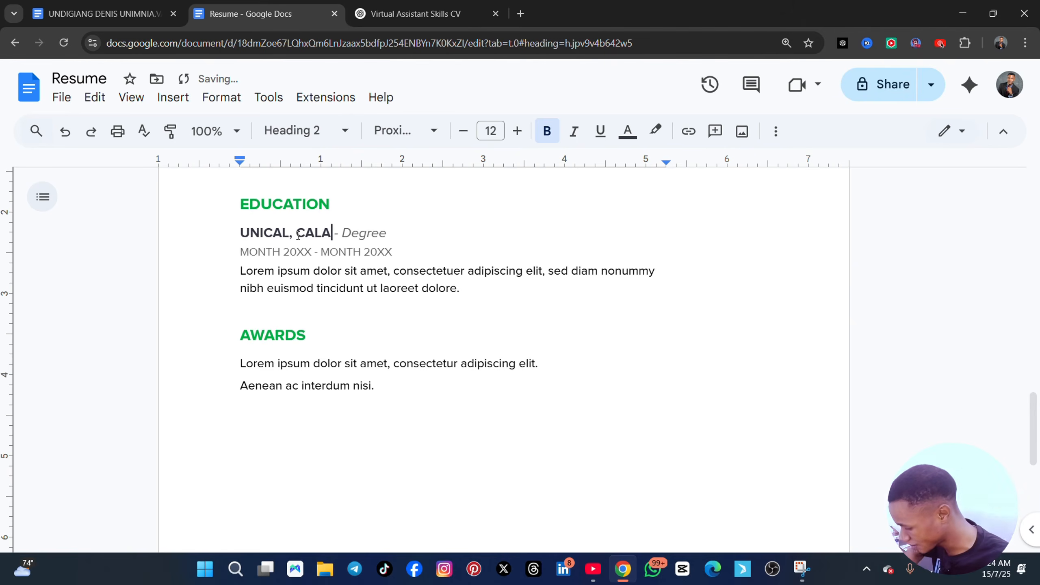
pyautogui.write('BAR, ')
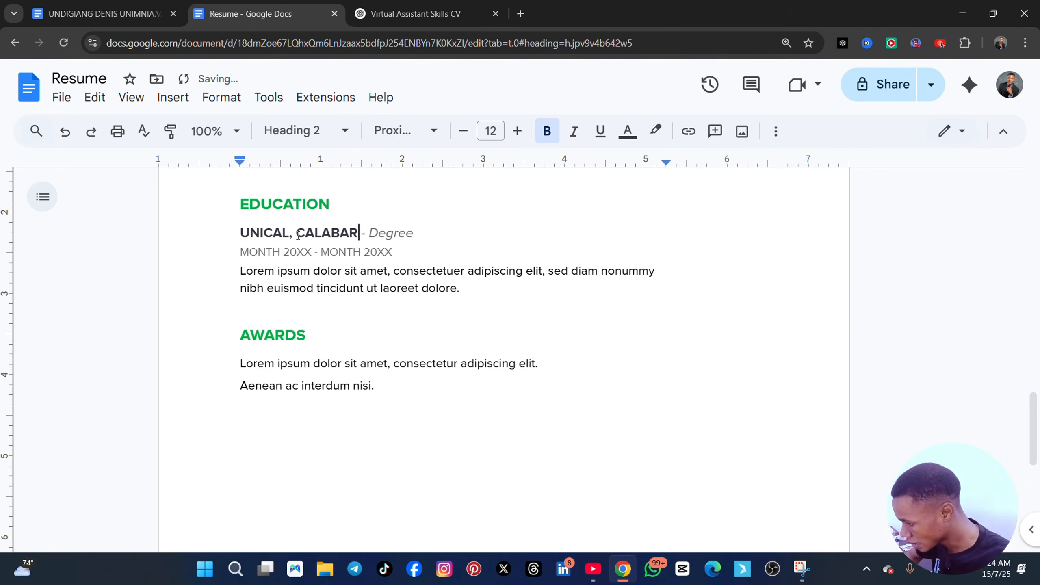
pyautogui.write('CR')
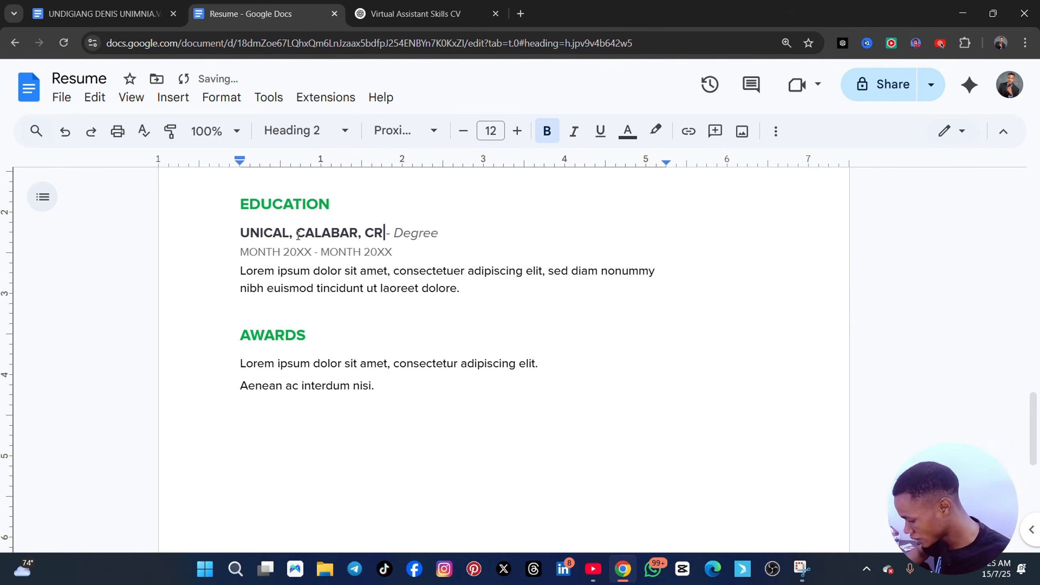
pyautogui.write('S')
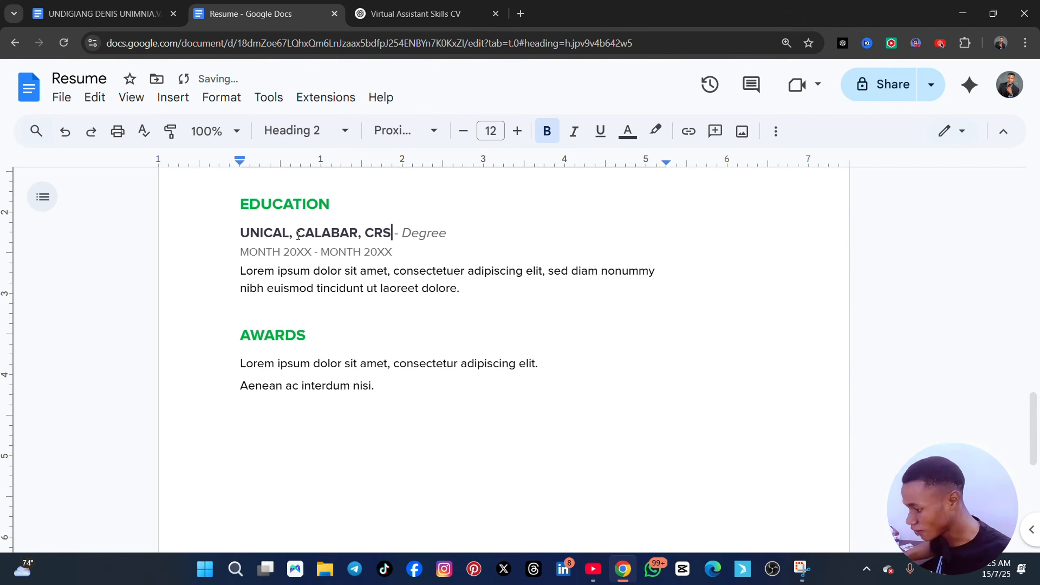
# - Replace the "Degree" placeholder in the EDUCATION entry with "B.SC"
pyautogui.click(412, 233)
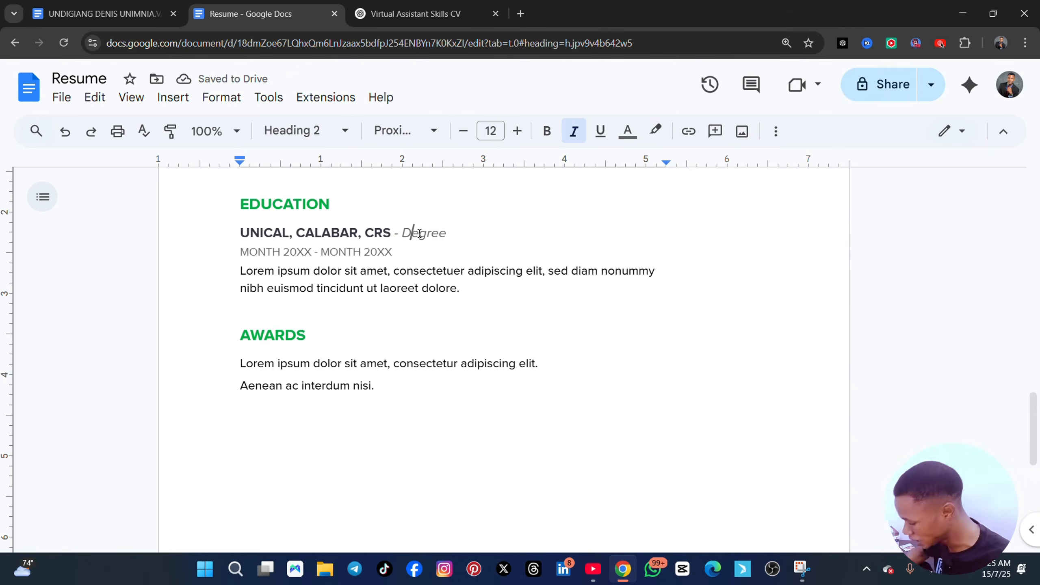
pyautogui.moveTo(447, 233); pyautogui.dragTo(406, 233)
pyautogui.write('B.SC')
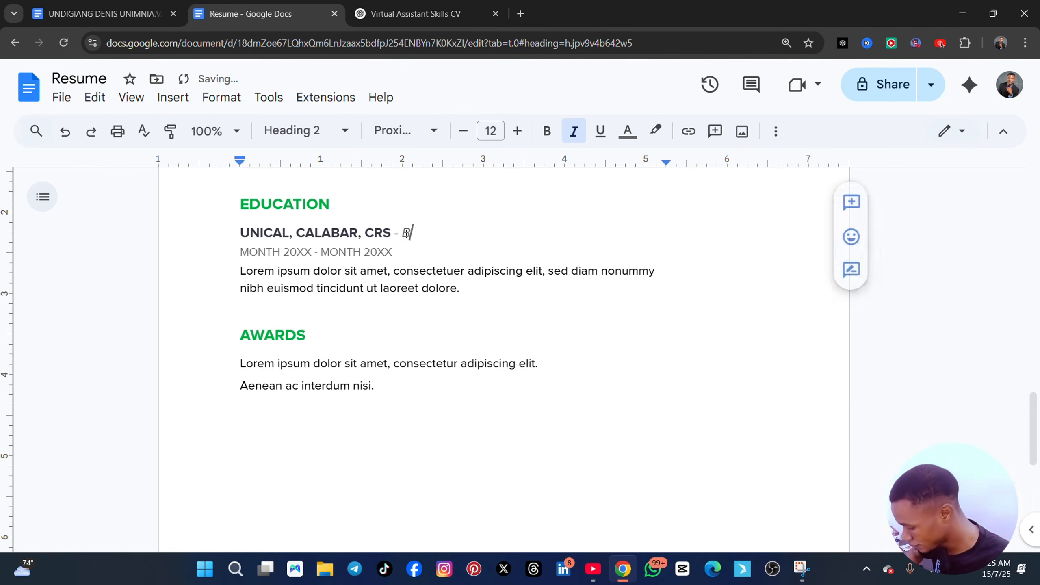
pyautogui.click(400, 271)
# - Examine the placeholder dates and description of the EDUCATION entry and the sections around it
pyautogui.moveTo(239, 251); pyautogui.dragTo(312, 253)
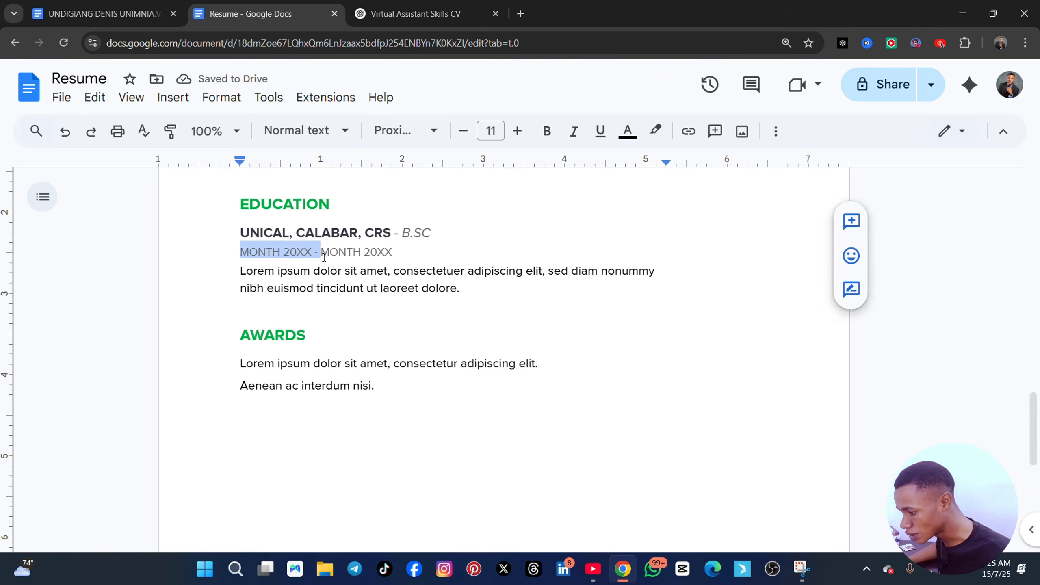
pyautogui.moveTo(427, 253); pyautogui.dragTo(359, 256)
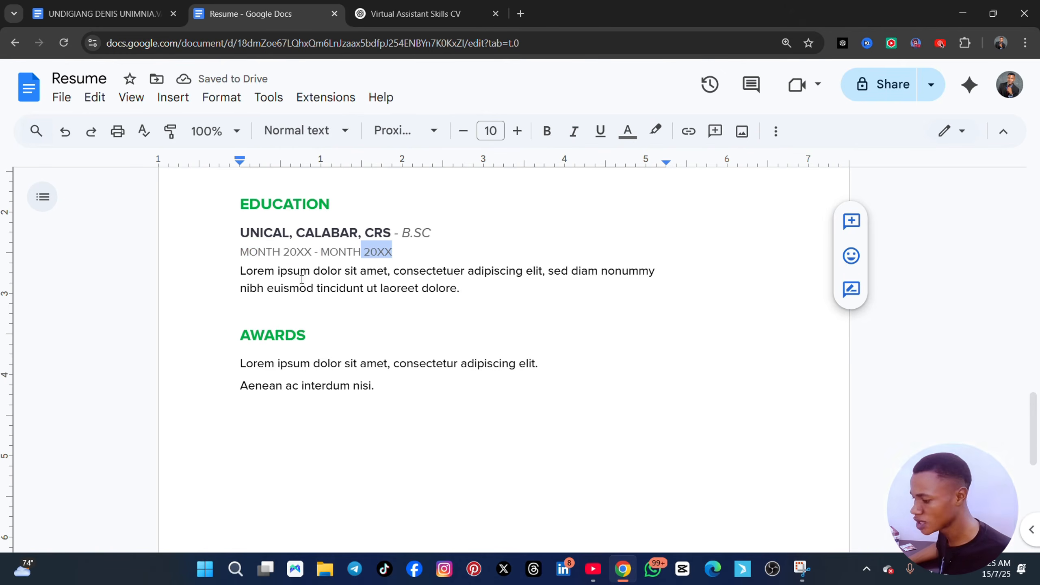
pyautogui.moveTo(238, 271); pyautogui.dragTo(494, 288)
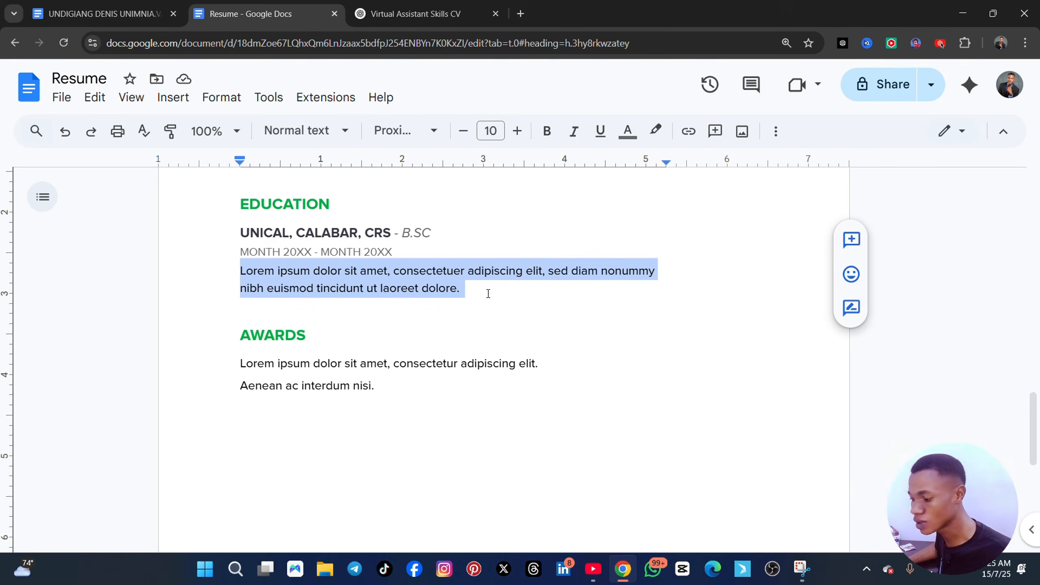
pyautogui.scroll(-3, 309, 314)
pyautogui.scroll(2, 304, 294)
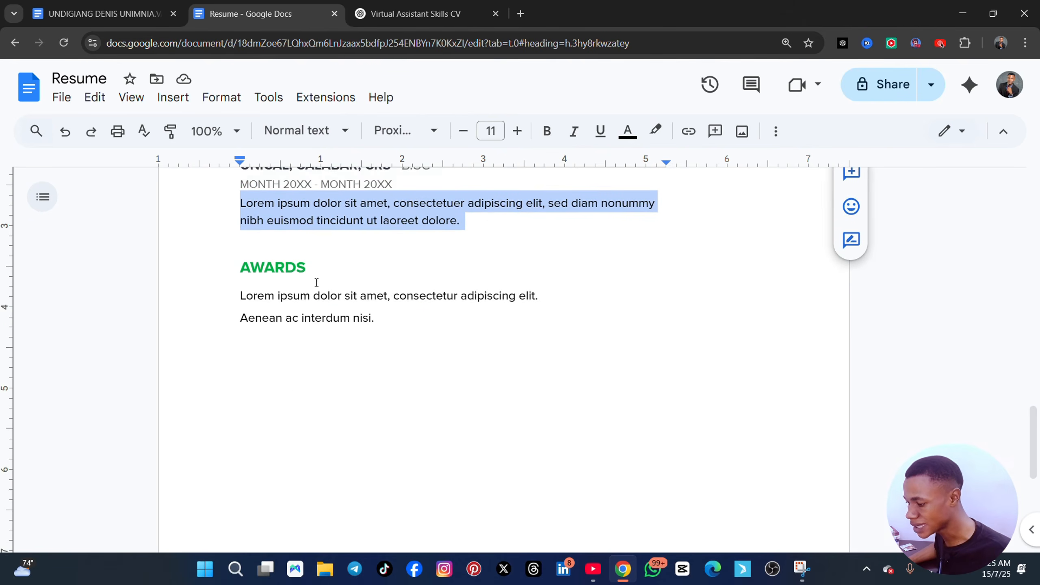
pyautogui.scroll(9, 317, 282)
pyautogui.scroll(-3, 367, 353)
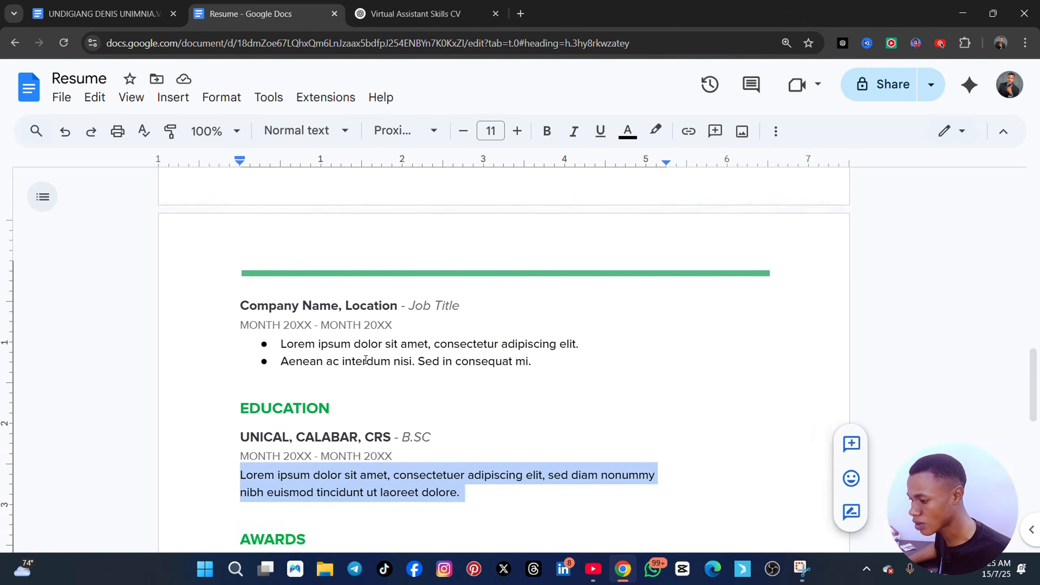
pyautogui.scroll(-5, 366, 359)
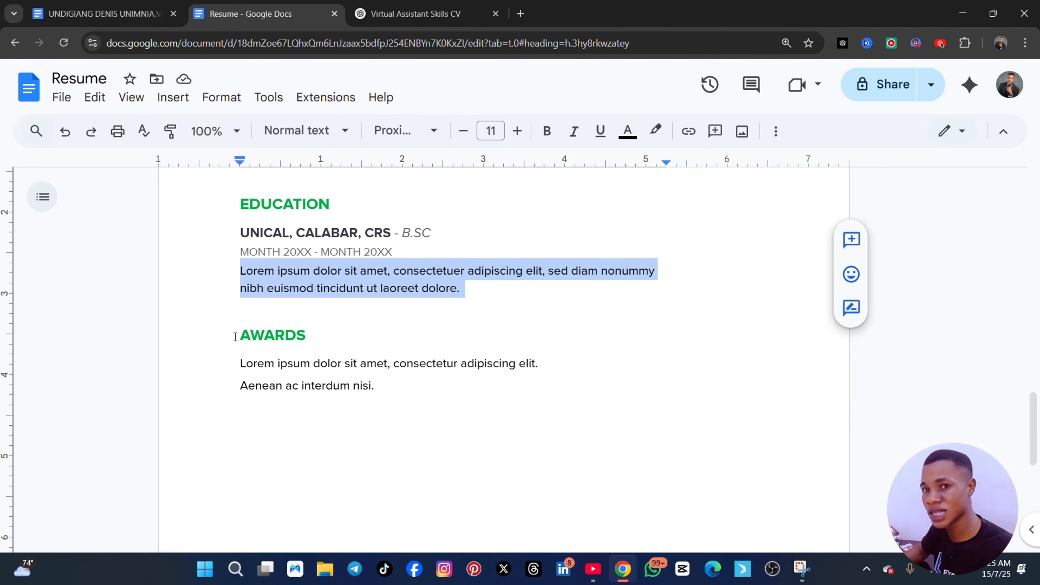
# - Copy the AWARDS heading and paste it on a new line below the last AWARDS entry
pyautogui.moveTo(312, 335); pyautogui.dragTo(221, 348)
pyautogui.hotkey('ctrl', 'c')
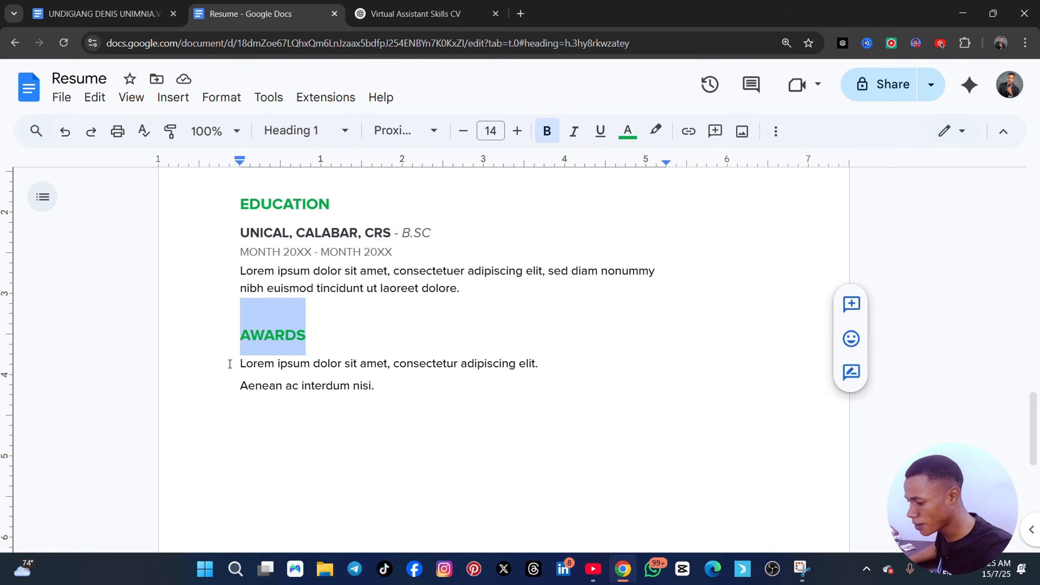
pyautogui.click(307, 338)
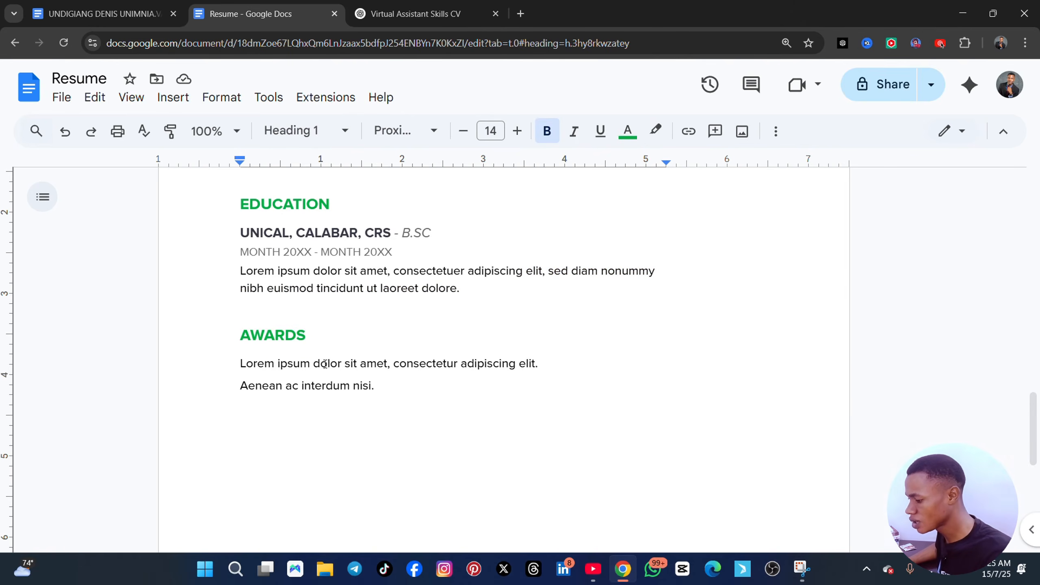
pyautogui.click(381, 392)
pyautogui.press('Return')
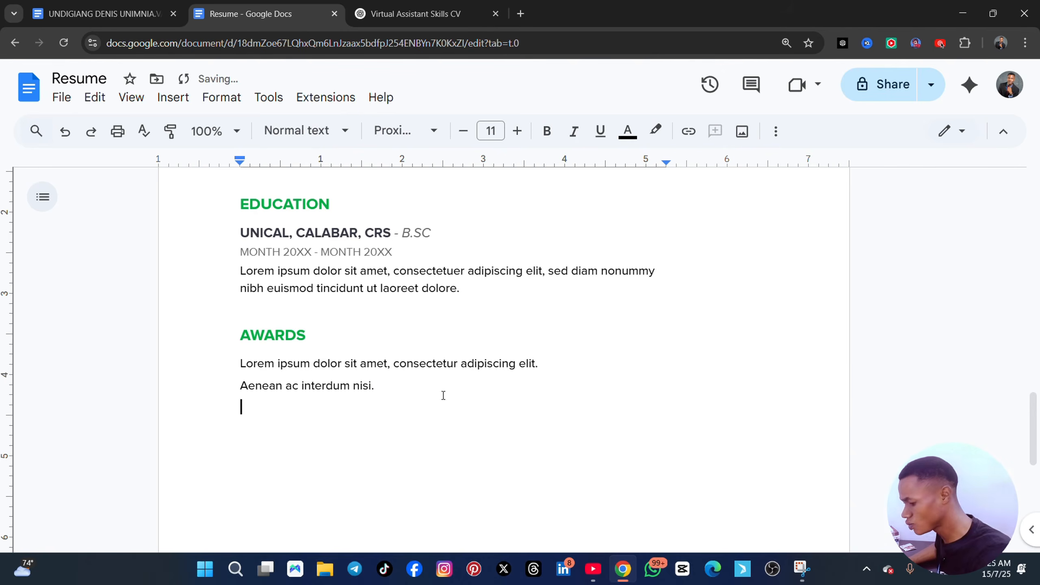
pyautogui.hotkey('ctrl', 'v')
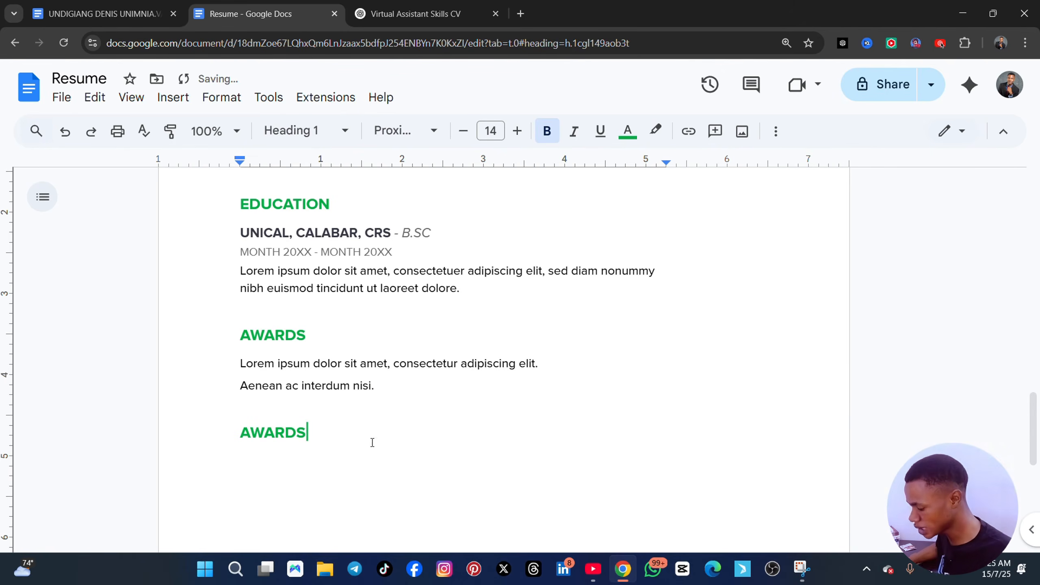
# - Retitle the copied heading at the end of the document as "CERTIFICATE" and start a new line below it
pyautogui.moveTo(327, 439); pyautogui.dragTo(184, 439)
pyautogui.write('CE')
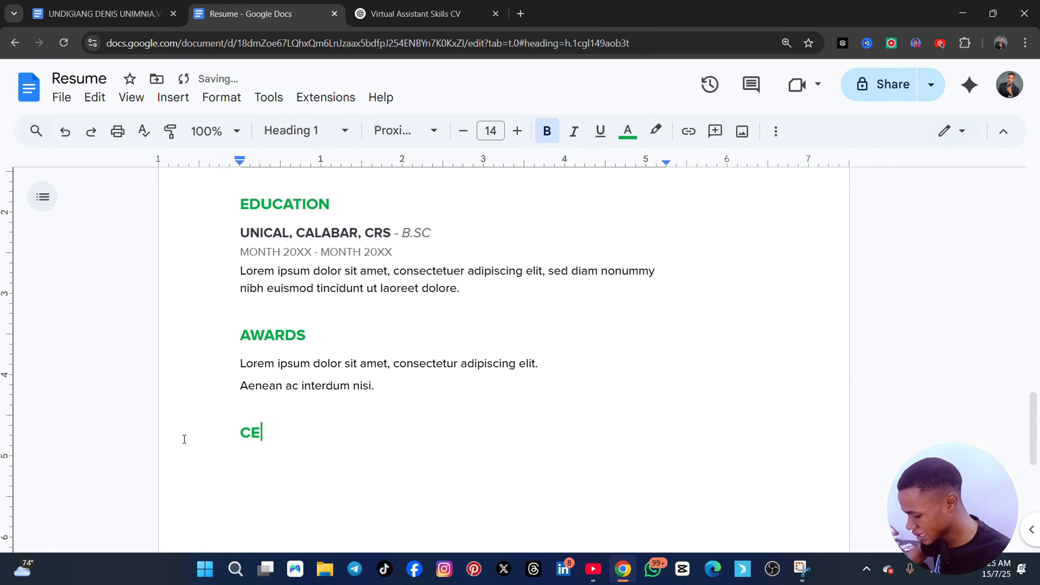
pyautogui.write('RTIFICATER')
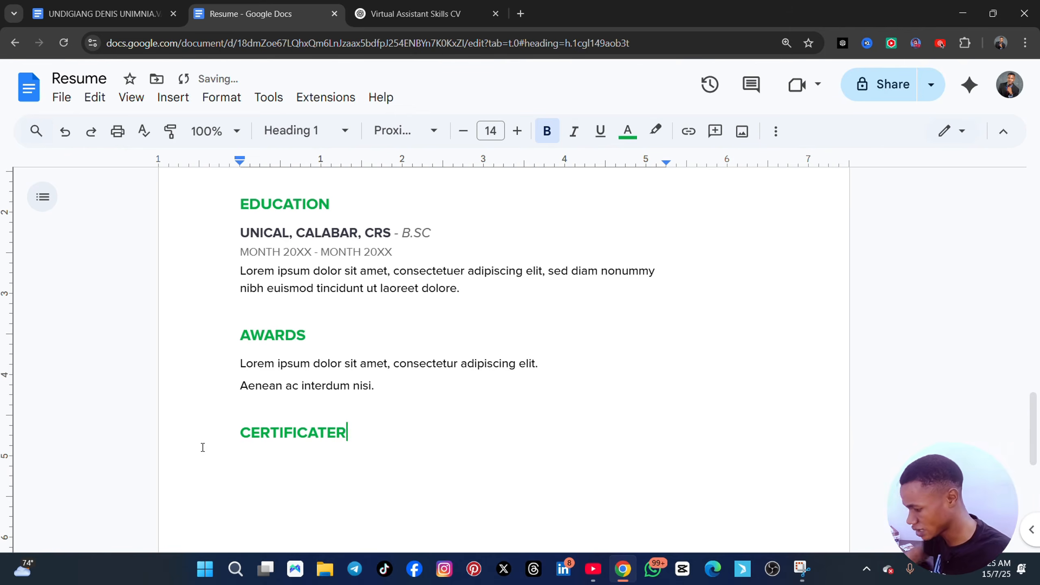
pyautogui.press('BackSpace')
pyautogui.press('Return')
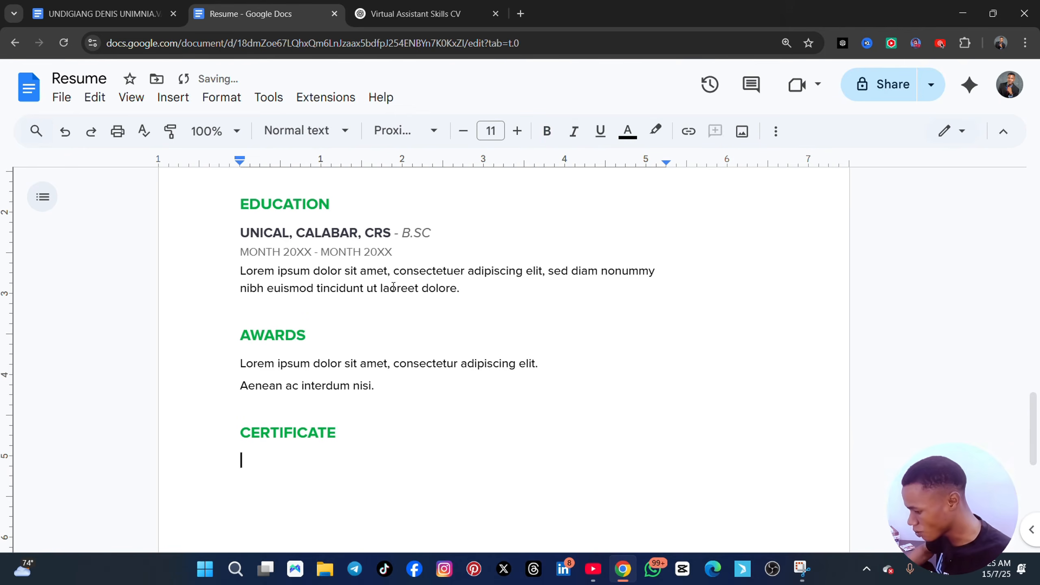
# - Enter "Virtual assist certificate-from express academy" under the CERTIFICATE heading
pyautogui.write('virtual')
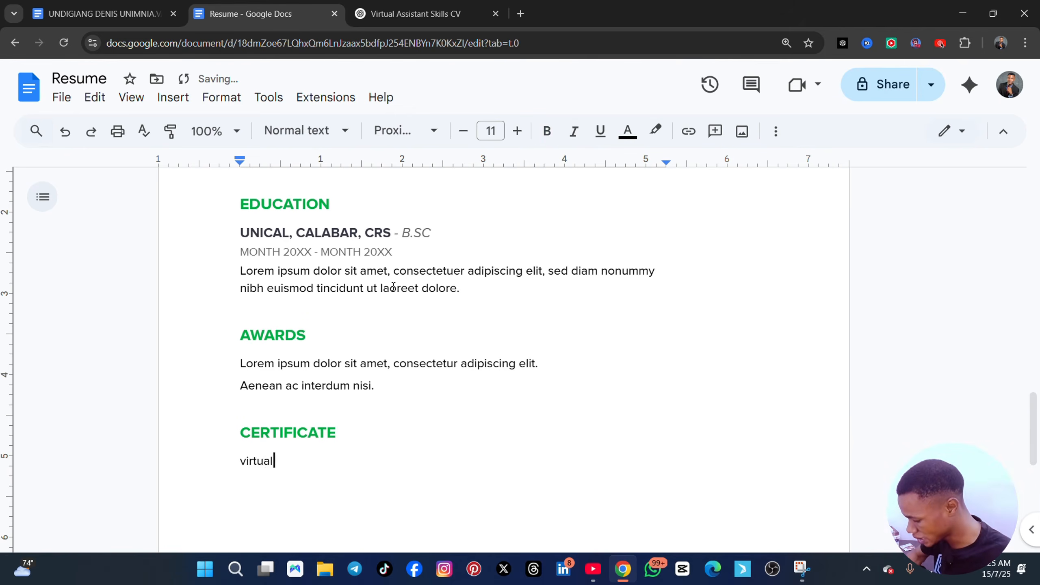
pyautogui.write(' assist ')
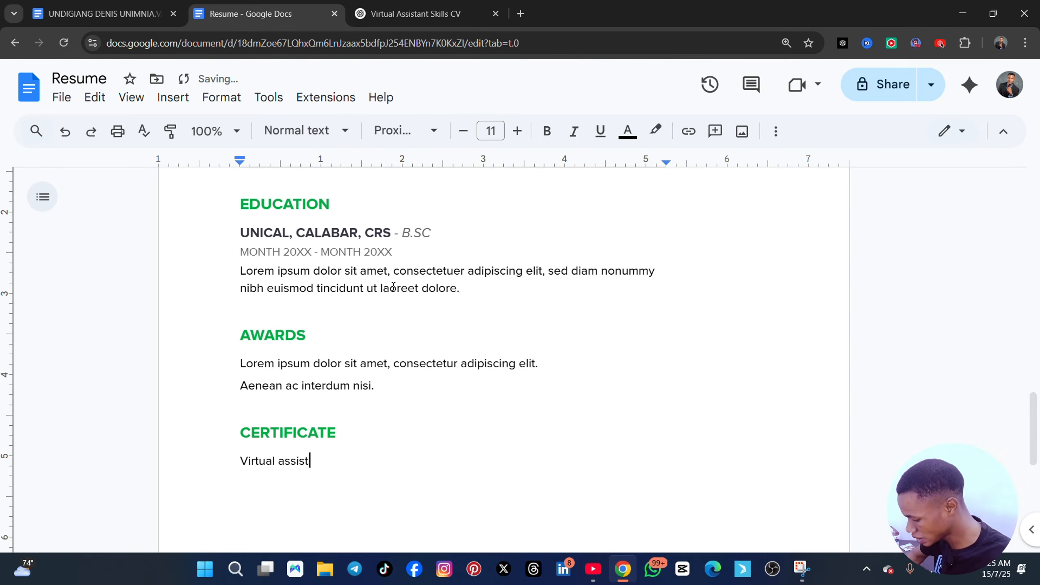
pyautogui.write('certif')
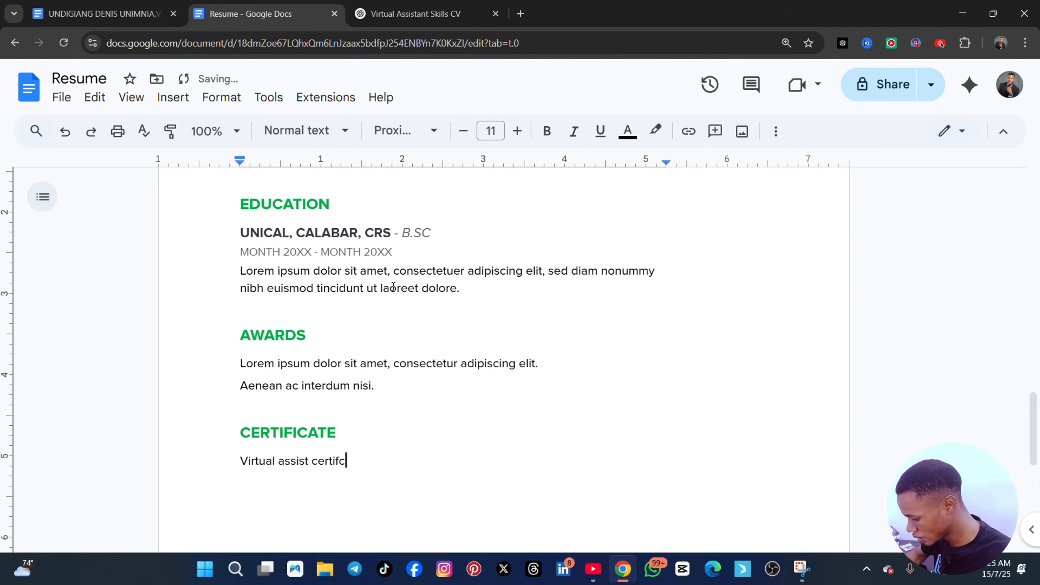
pyautogui.write('icate')
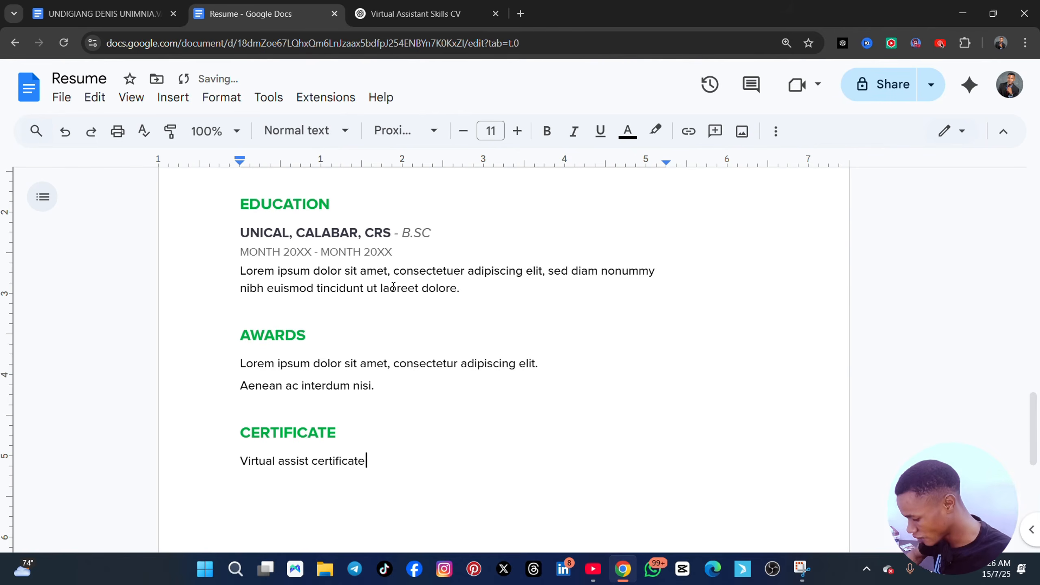
pyautogui.write('-from ')
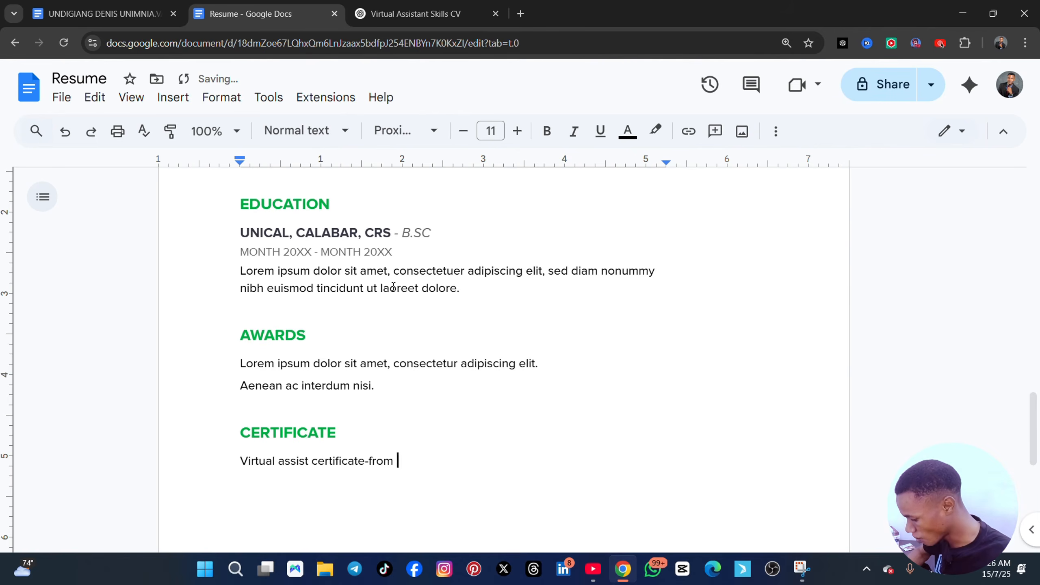
pyautogui.write('express ac')
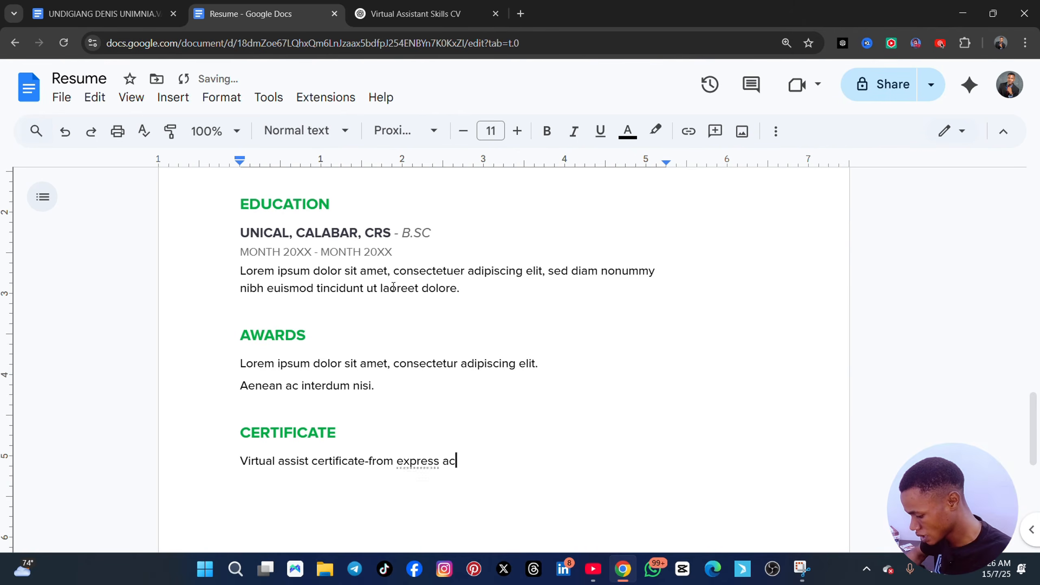
pyautogui.write('ademy')
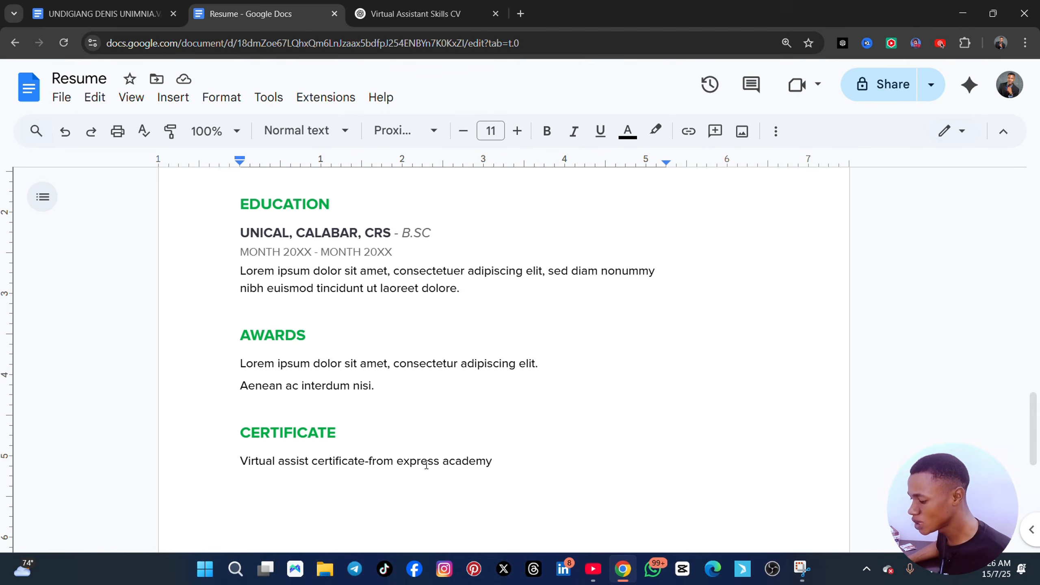
# - Reword the certificate line as "Virtual assist certificate- express tech academy" and select the whole line
pyautogui.click(374, 459)
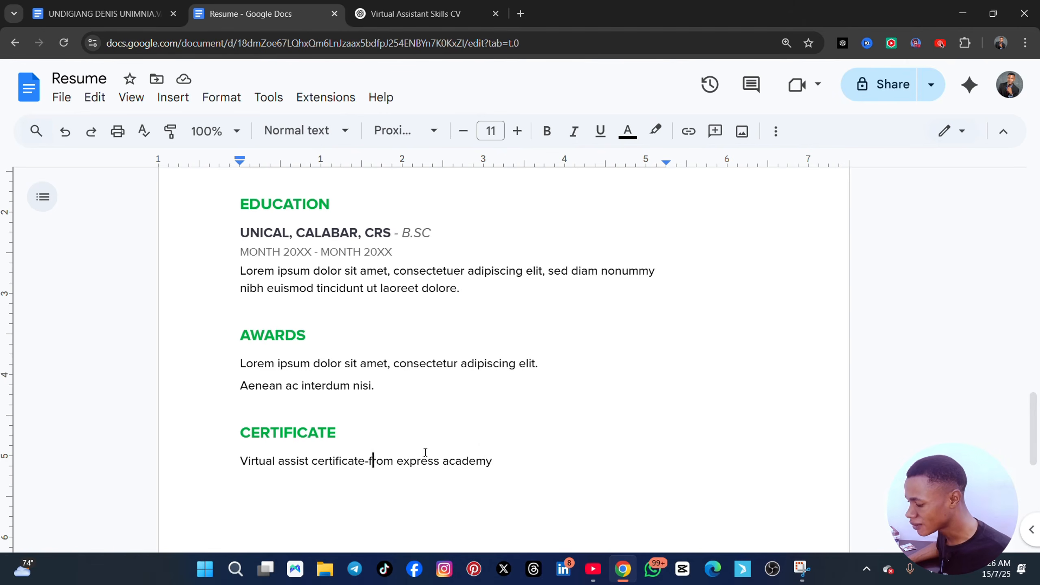
pyautogui.press('BackSpace')
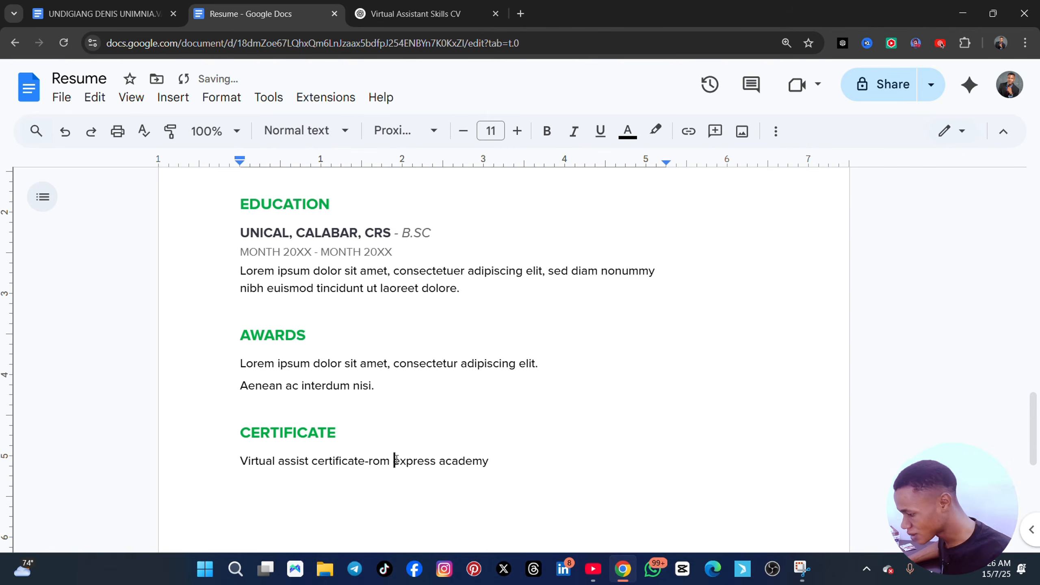
pyautogui.press('Delete')
pyautogui.press('Delete')
pyautogui.press('Delete')
pyautogui.press('Delete')
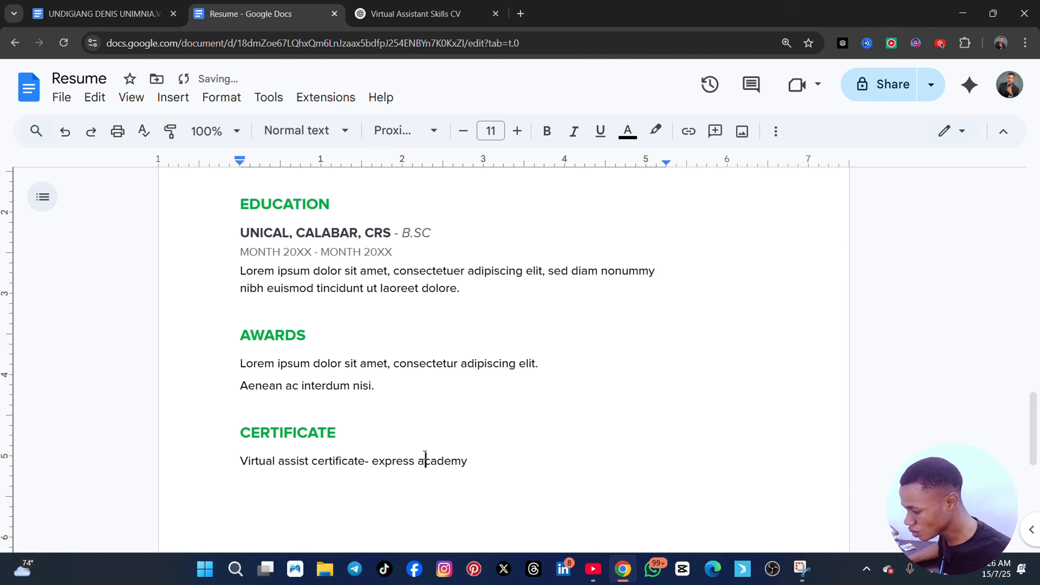
pyautogui.write('tech')
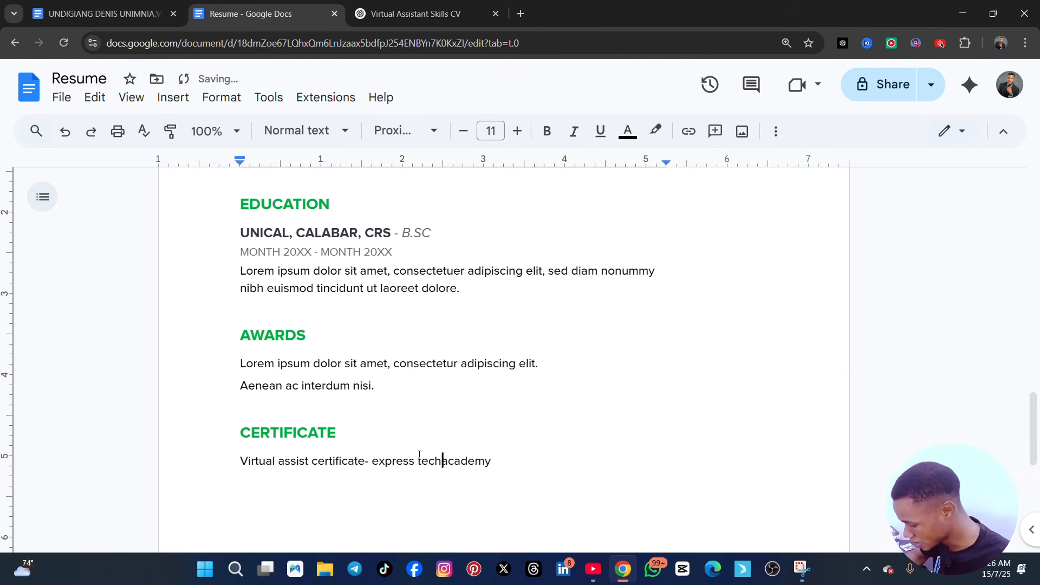
pyautogui.click(229, 462)
pyautogui.moveTo(247, 464); pyautogui.dragTo(528, 472)
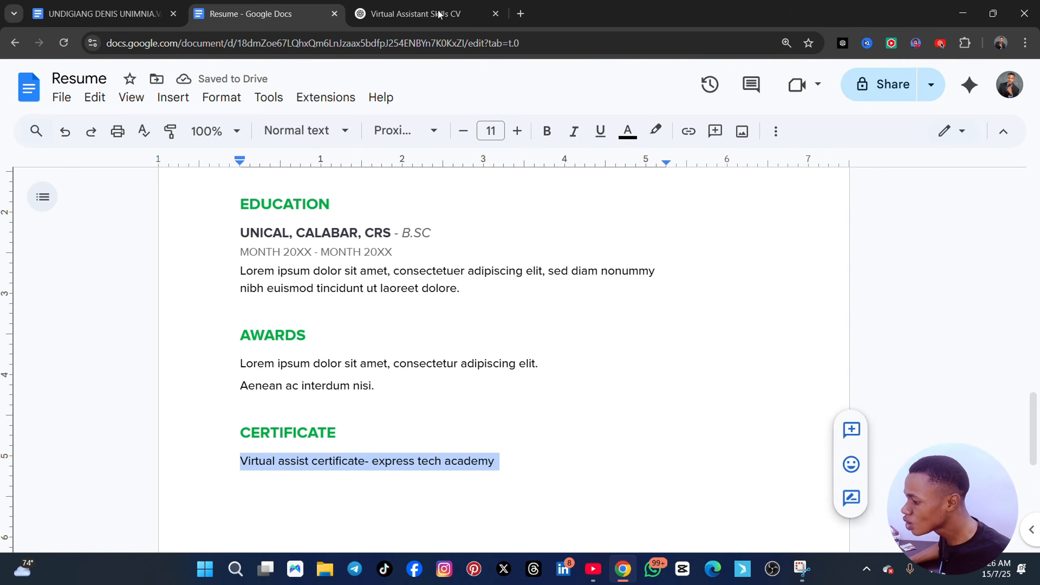
# - Close the Virtual Assistant Skills CV page and open Google Drive in a new tab
pyautogui.moveTo(410, 14); pyautogui.dragTo(298, 16)
pyautogui.click(334, 13)
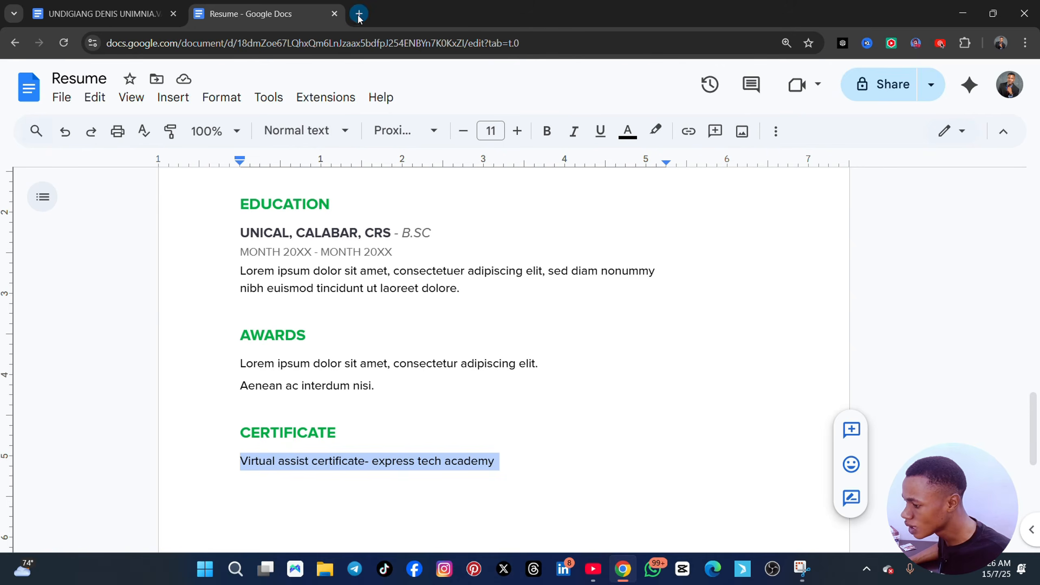
pyautogui.click(359, 14)
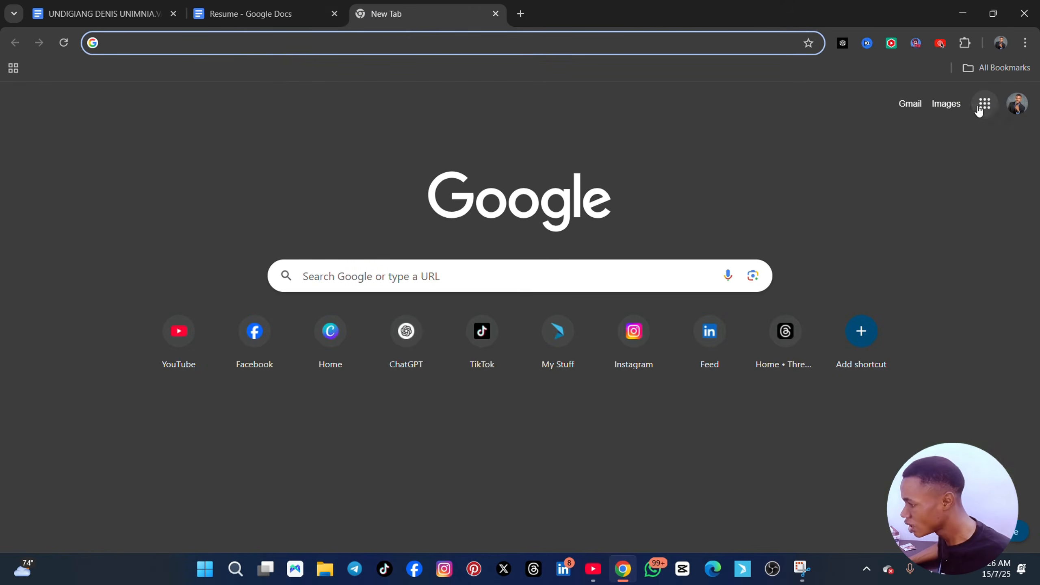
pyautogui.click(980, 111)
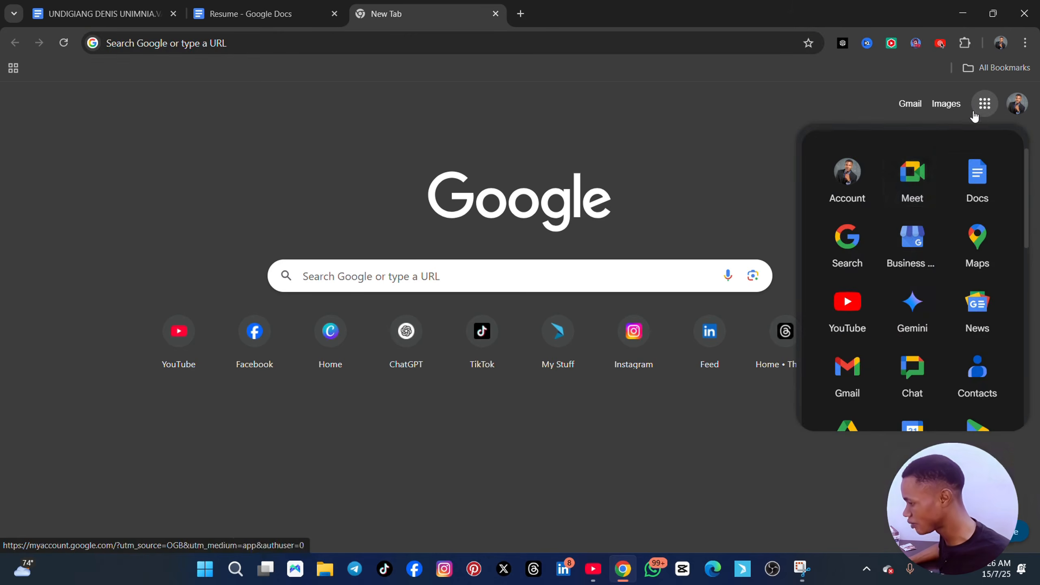
pyautogui.scroll(-3, 906, 315)
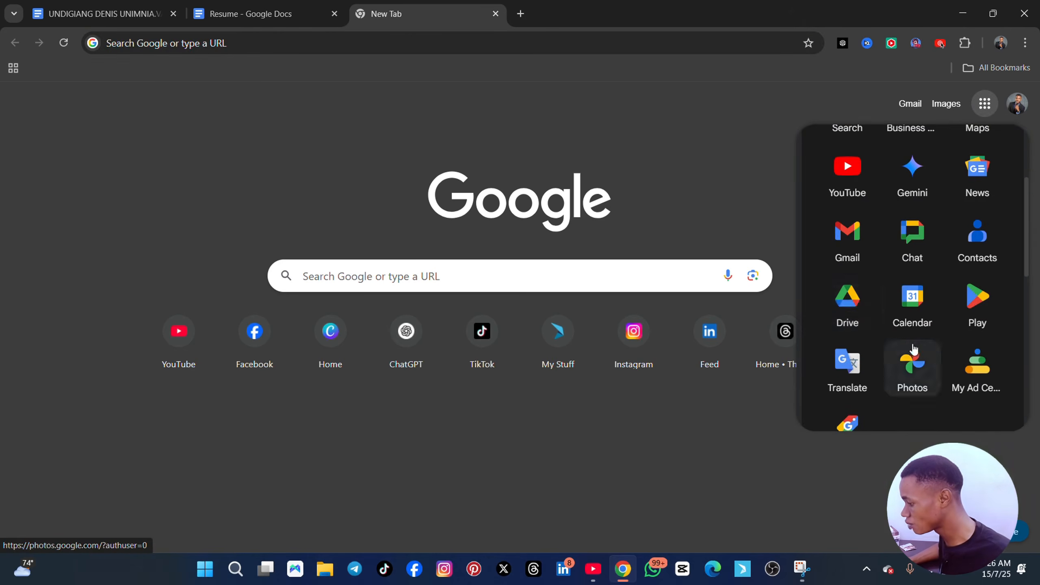
pyautogui.click(854, 309)
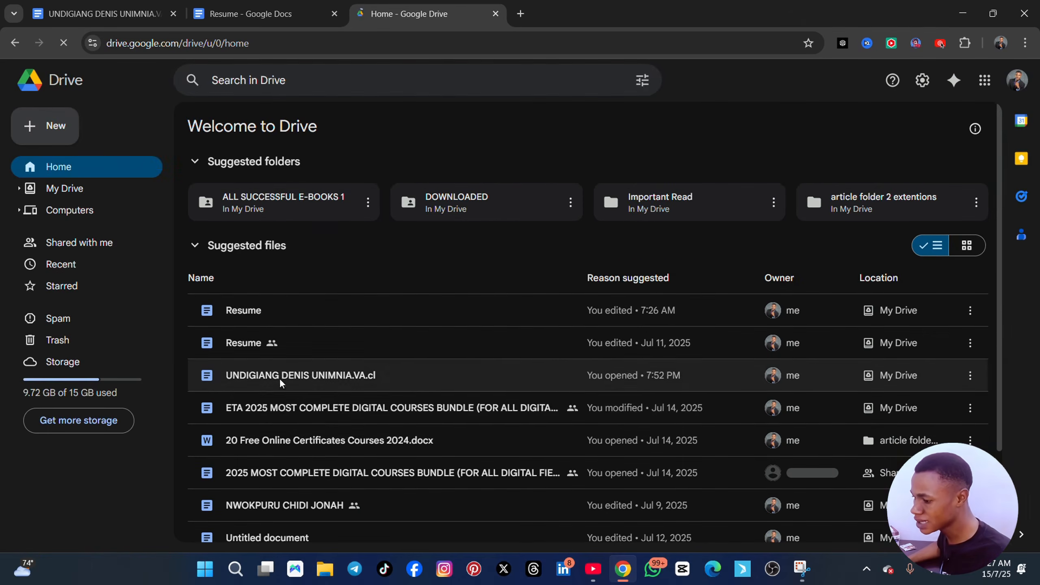
# - Upload the image "Happy new week message corporate template - Made with PosterMyWall" from the Downloads folder to Drive
pyautogui.click(48, 130)
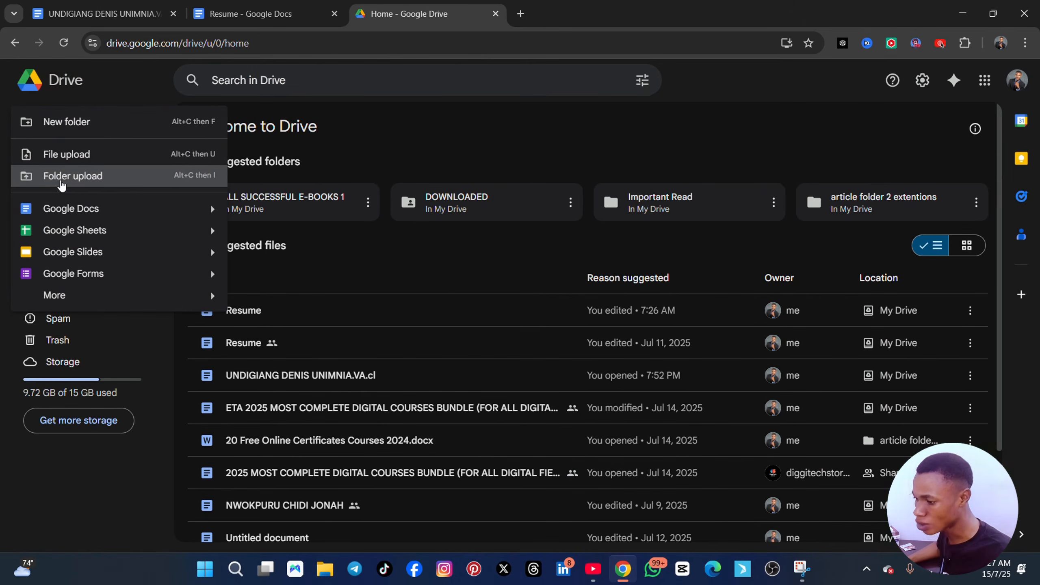
pyautogui.click(58, 154)
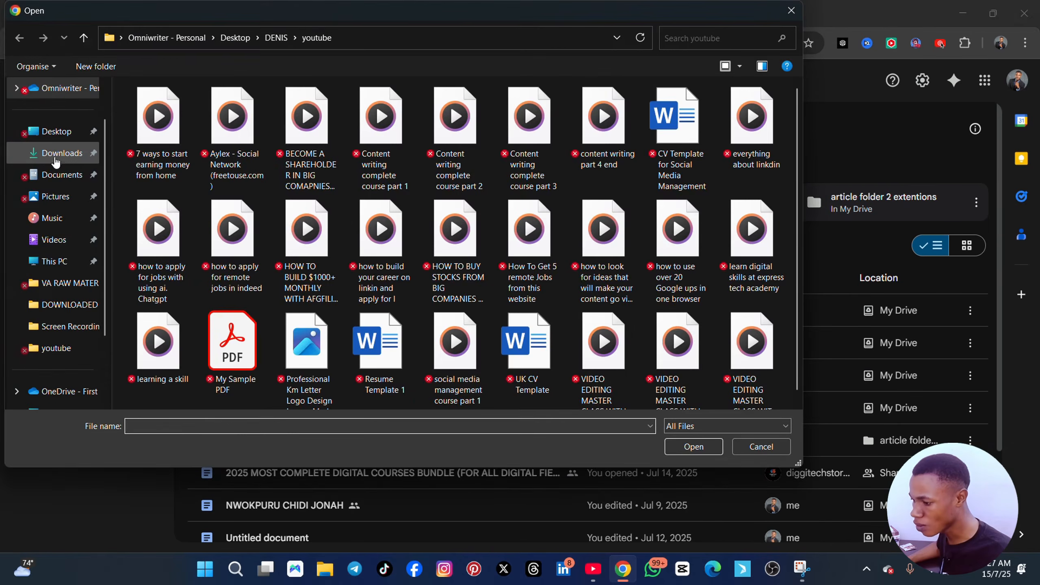
pyautogui.click(56, 158)
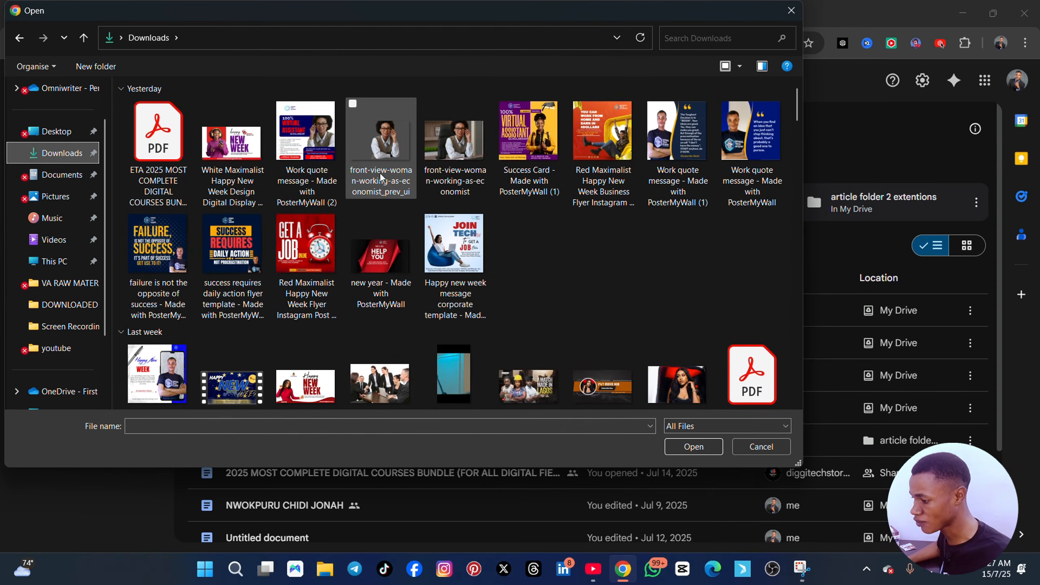
pyautogui.click(446, 250)
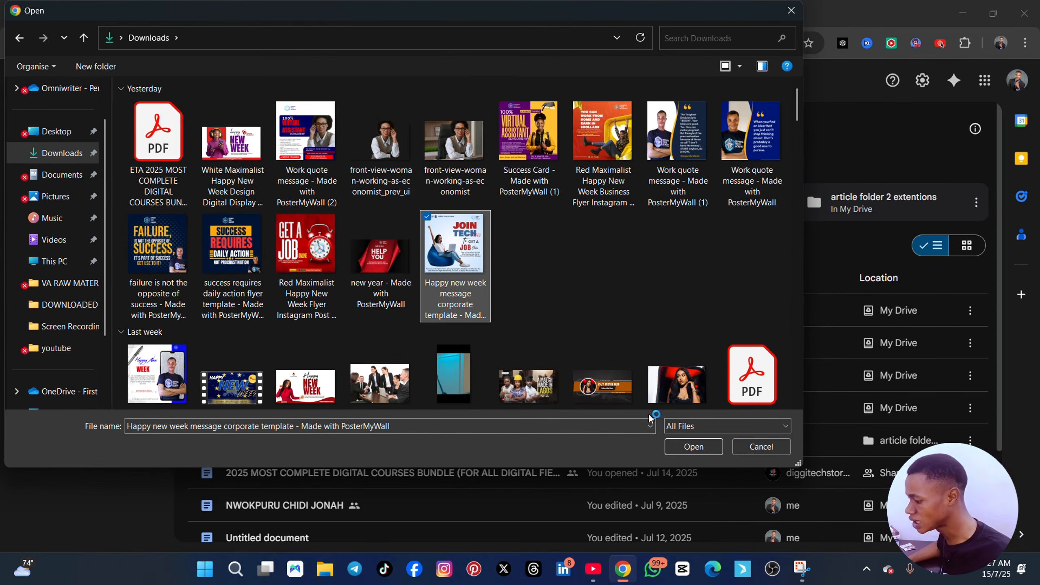
pyautogui.click(686, 447)
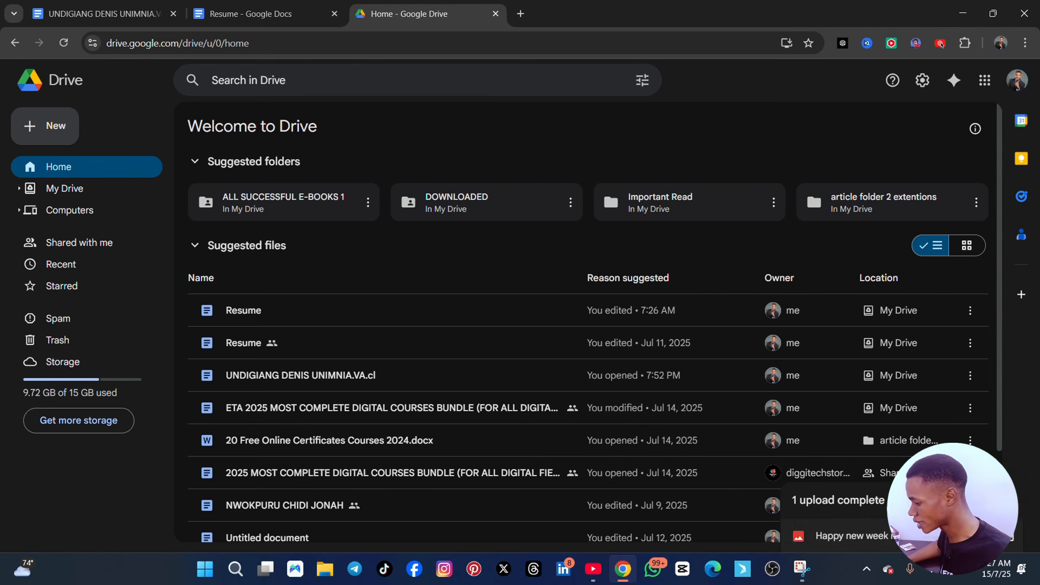
# - Share the uploaded image with anyone with the link, copy its link, and return to the Resume document
pyautogui.click(843, 536)
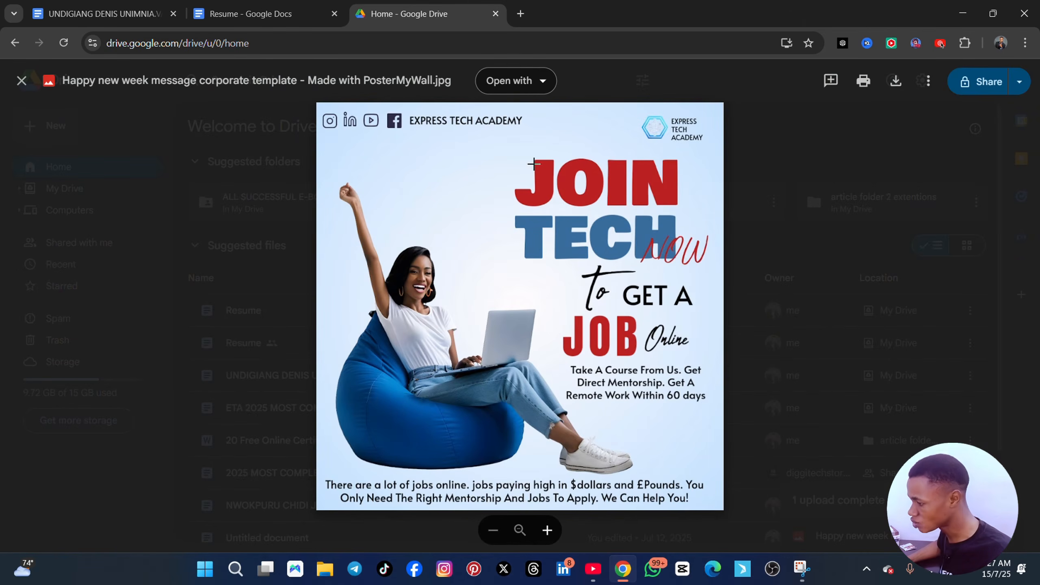
pyautogui.click(985, 82)
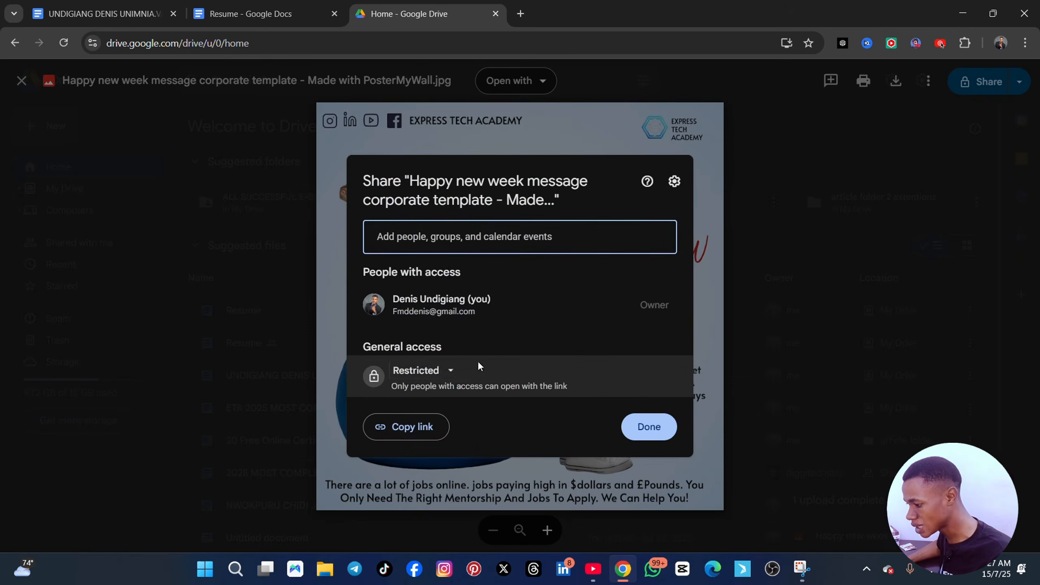
pyautogui.click(455, 371)
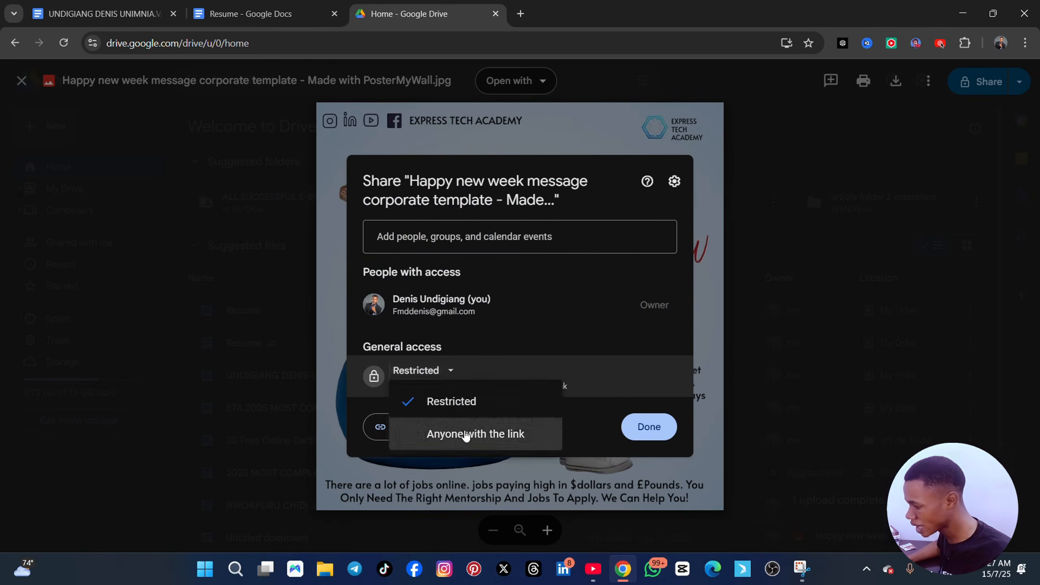
pyautogui.click(465, 434)
pyautogui.click(417, 454)
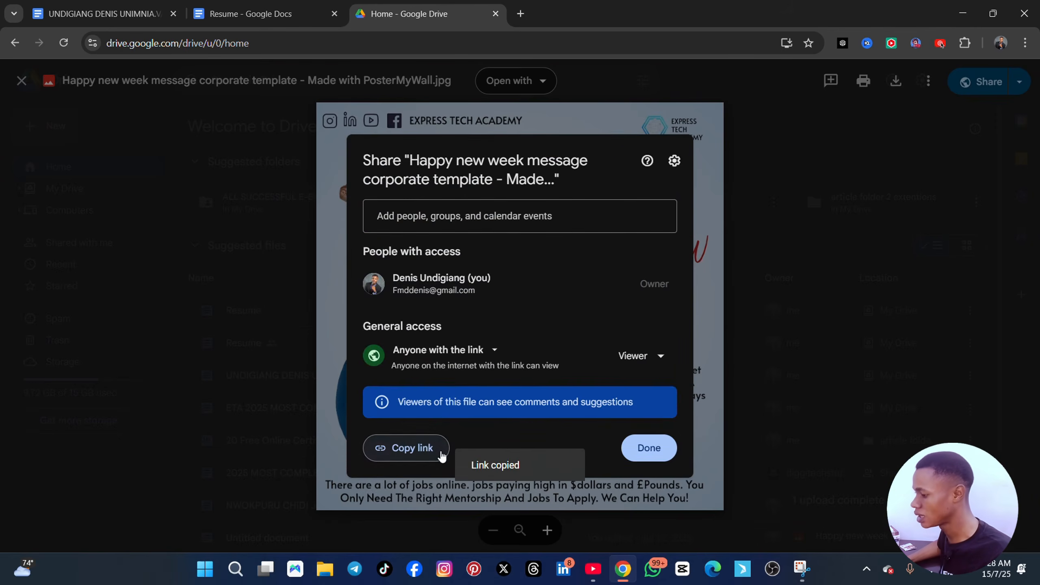
pyautogui.click(652, 451)
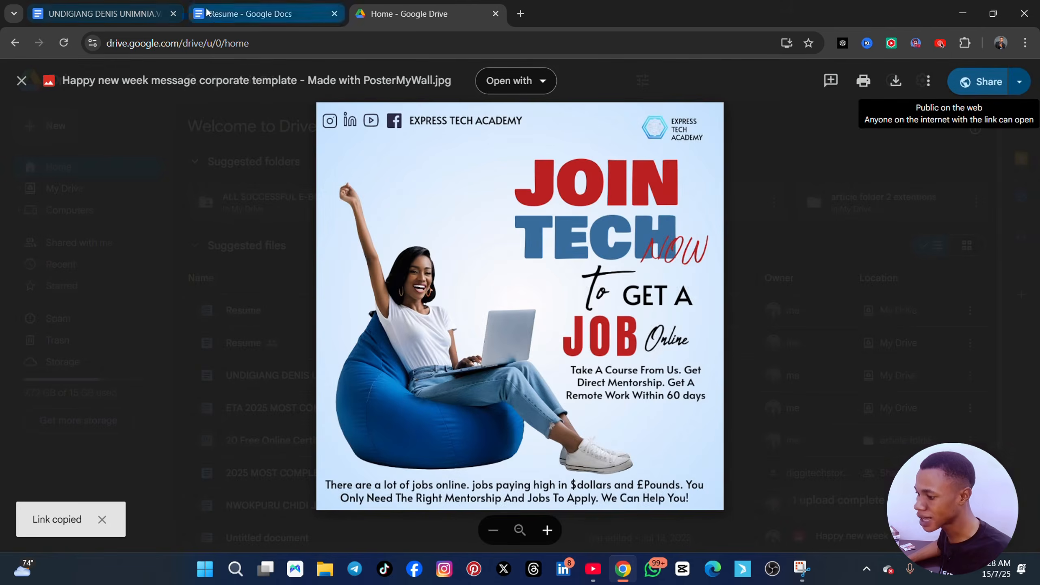
pyautogui.click(251, 14)
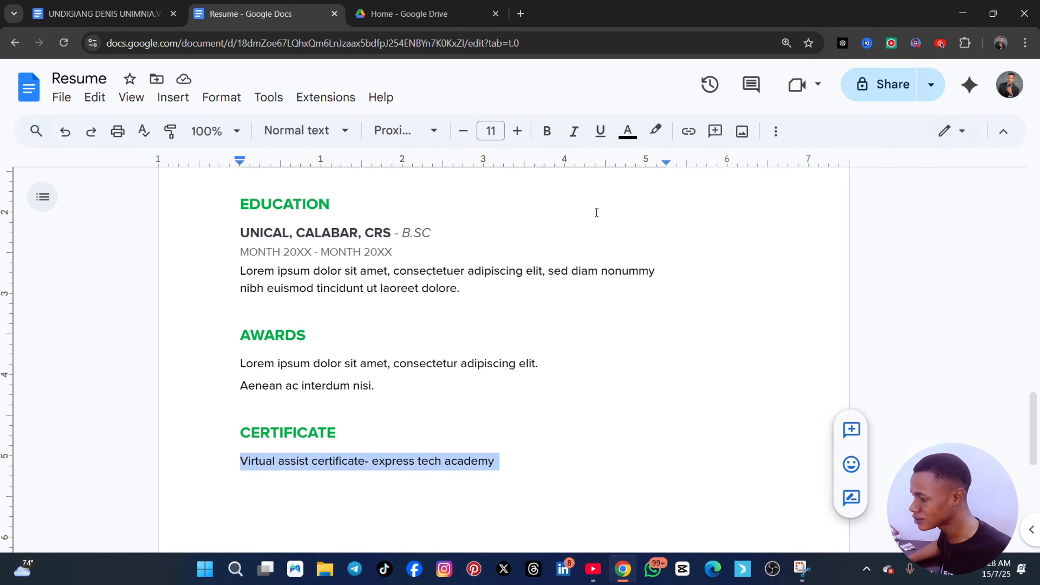
# - Link the selected certificate line under CERTIFICATE to the copied Drive file address
pyautogui.click(690, 133)
pyautogui.hotkey('ctrl', 'v')
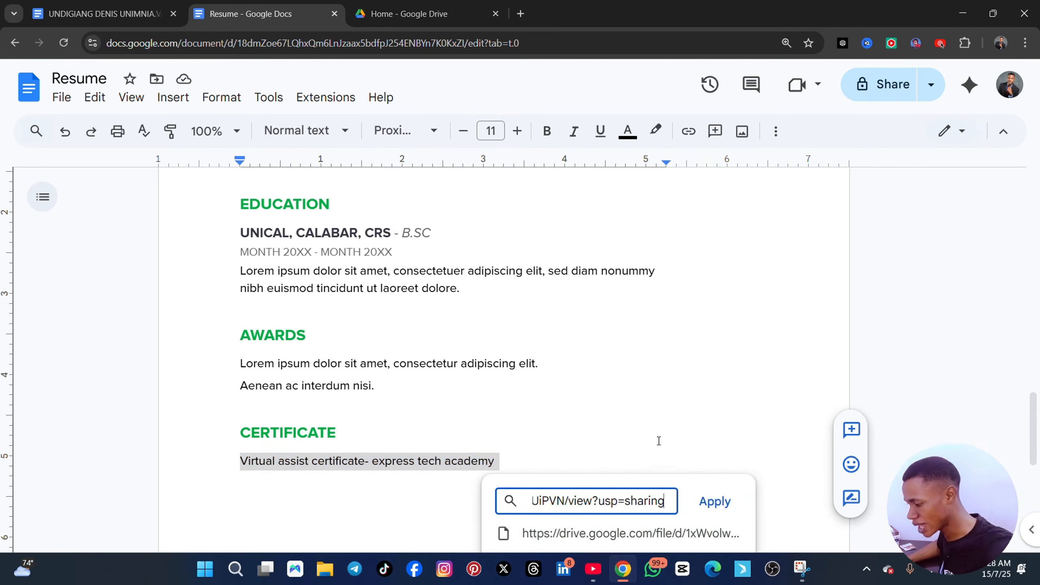
pyautogui.click(717, 500)
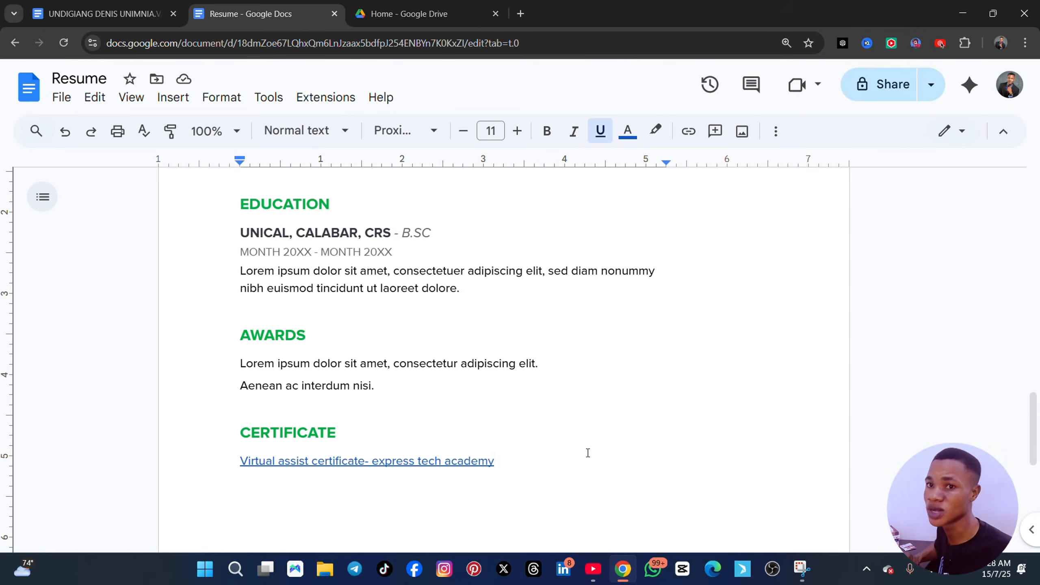
# - Center the resume's header block, from the name and job title through the address, phone and e-mail lines
pyautogui.scroll(20, 588, 453)
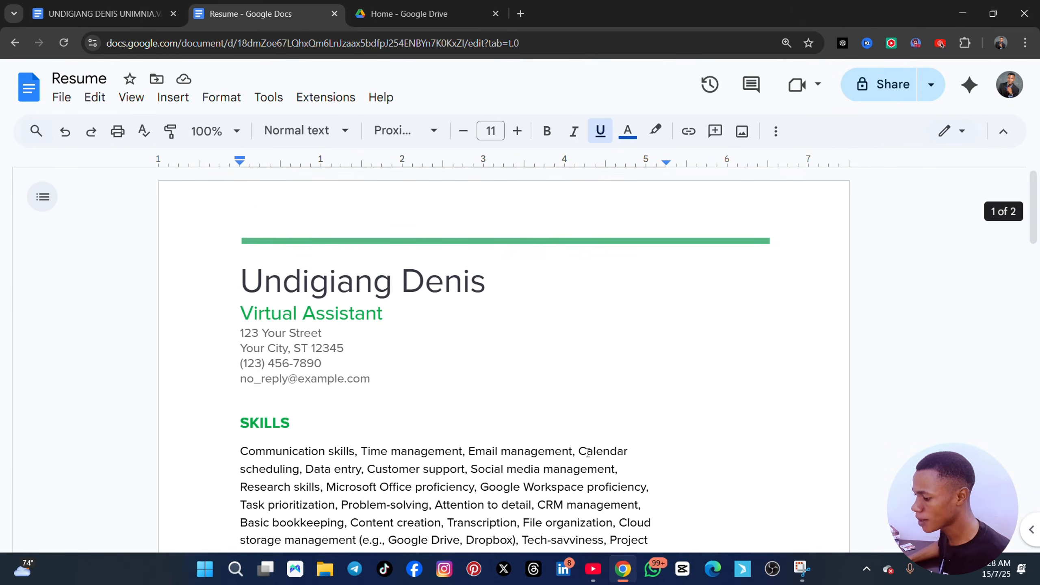
pyautogui.scroll(-8, 588, 458)
pyautogui.scroll(8, 588, 460)
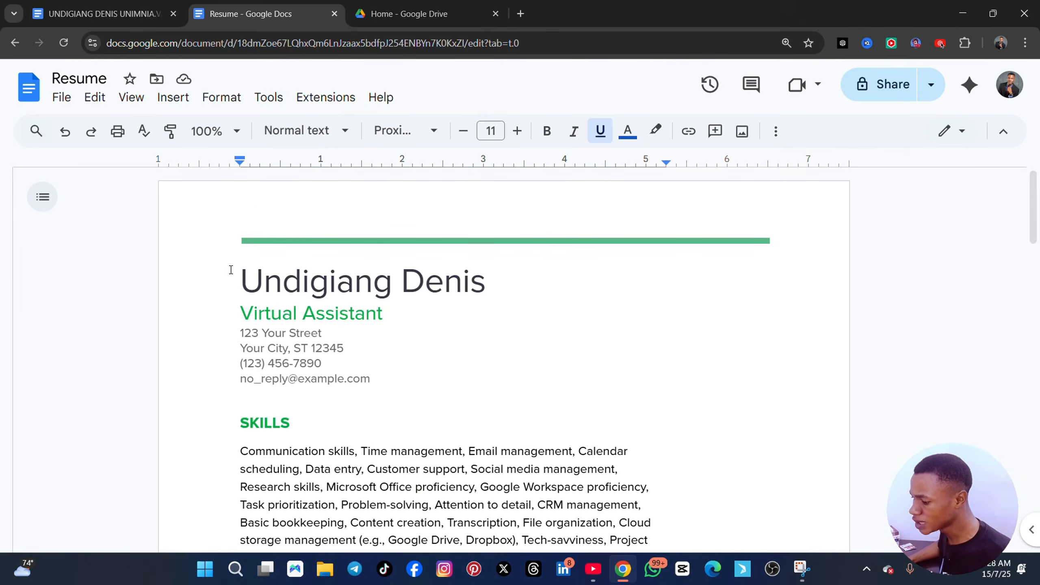
pyautogui.moveTo(241, 279); pyautogui.dragTo(413, 376)
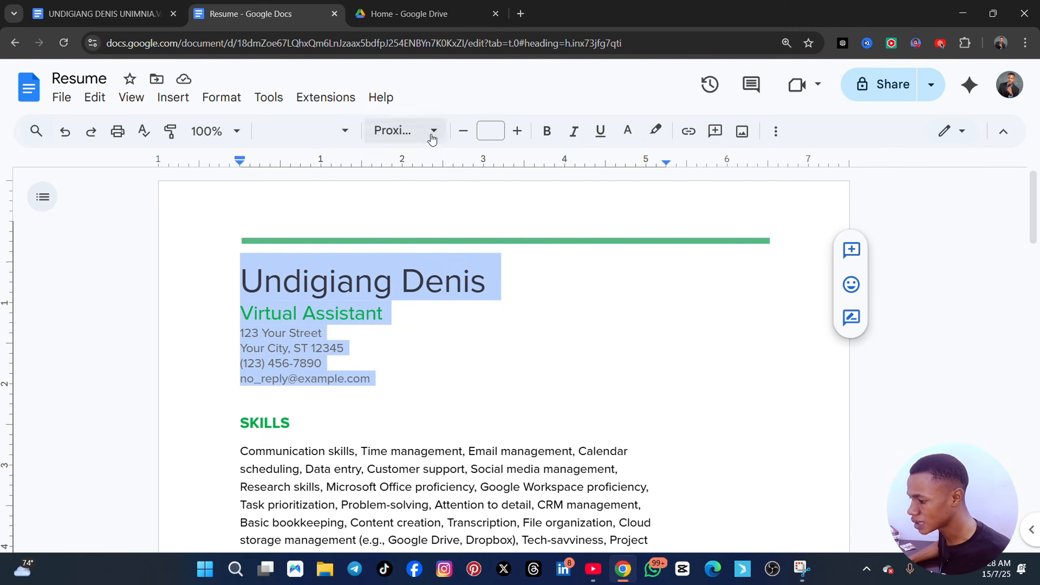
pyautogui.click(463, 133)
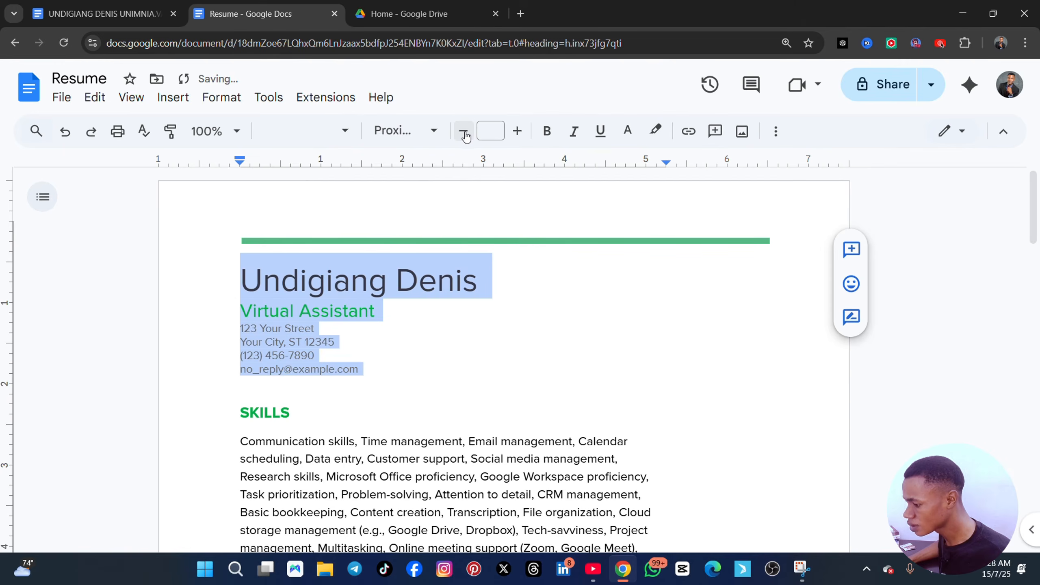
pyautogui.click(517, 131)
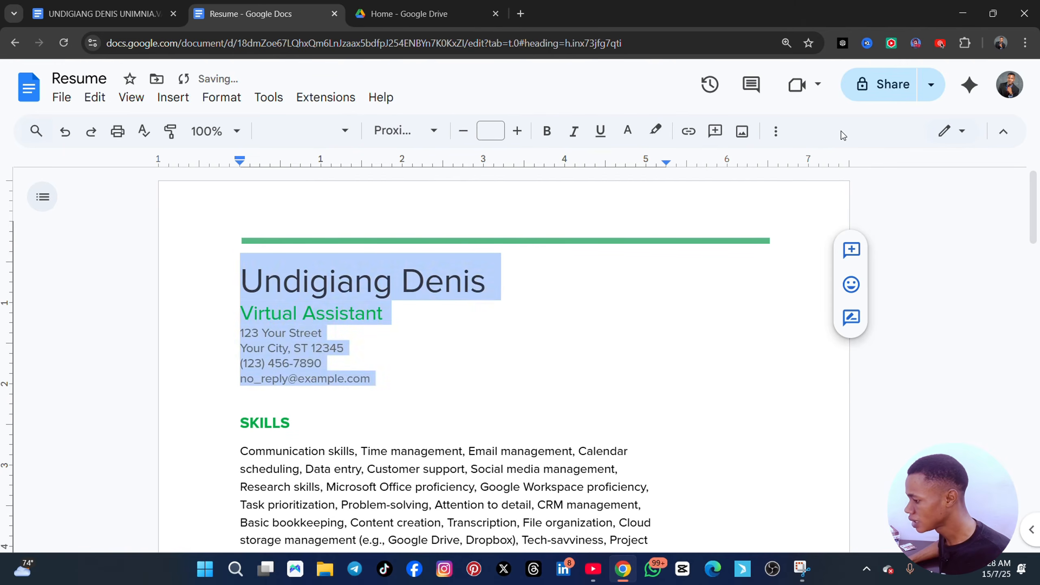
pyautogui.click(775, 132)
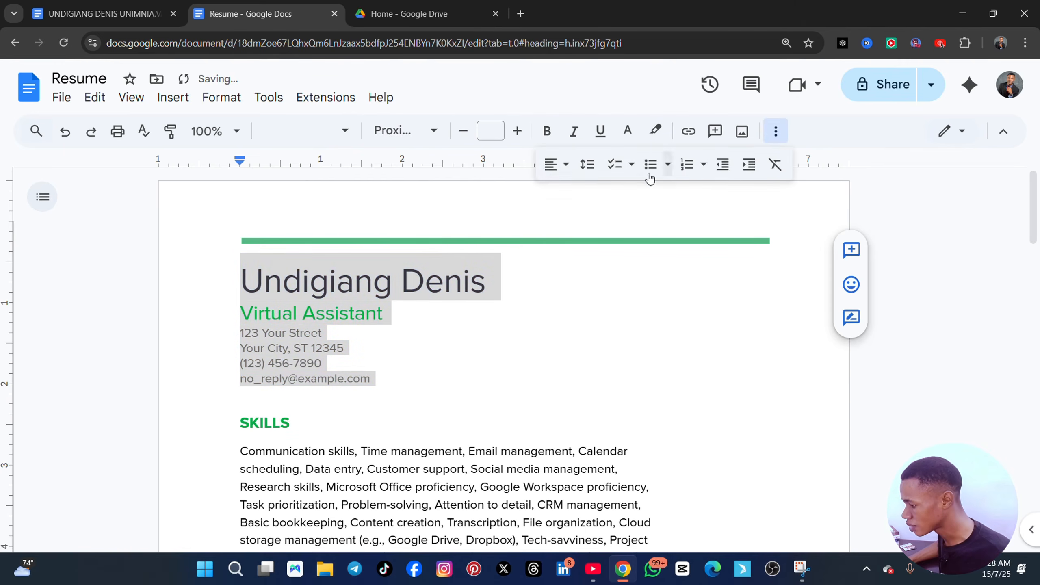
pyautogui.click(566, 165)
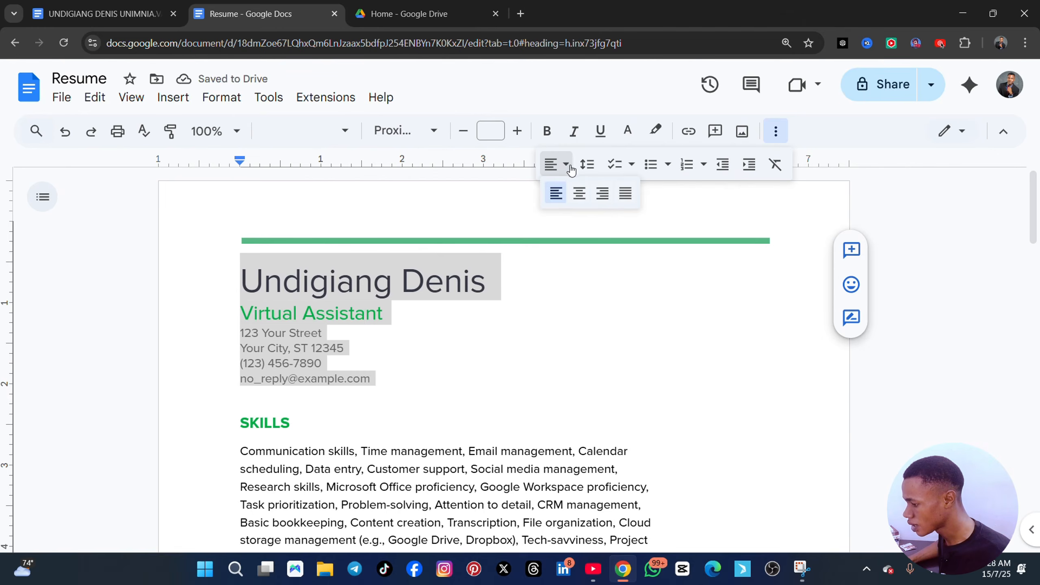
pyautogui.click(579, 194)
pyautogui.click(644, 318)
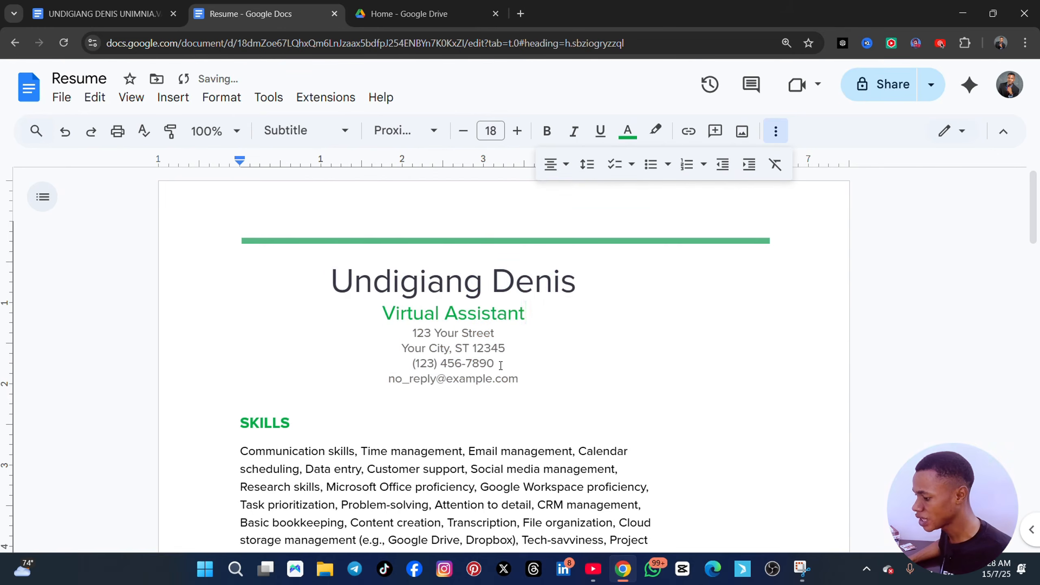
# - Change the text color of the SKILLS heading to blue
pyautogui.scroll(-2, 532, 397)
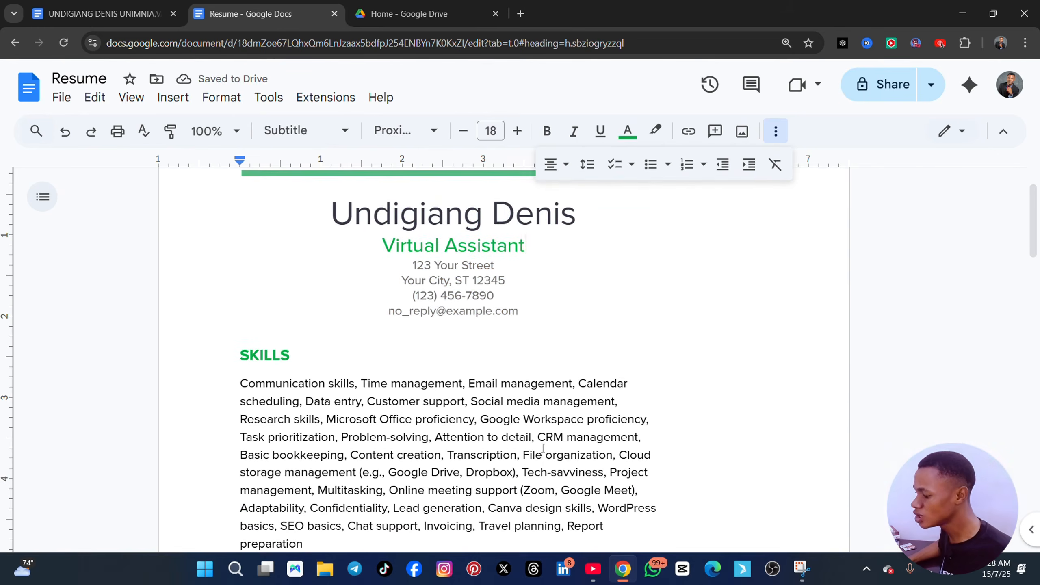
pyautogui.scroll(2, 478, 426)
pyautogui.scroll(-5, 478, 427)
pyautogui.scroll(5, 478, 440)
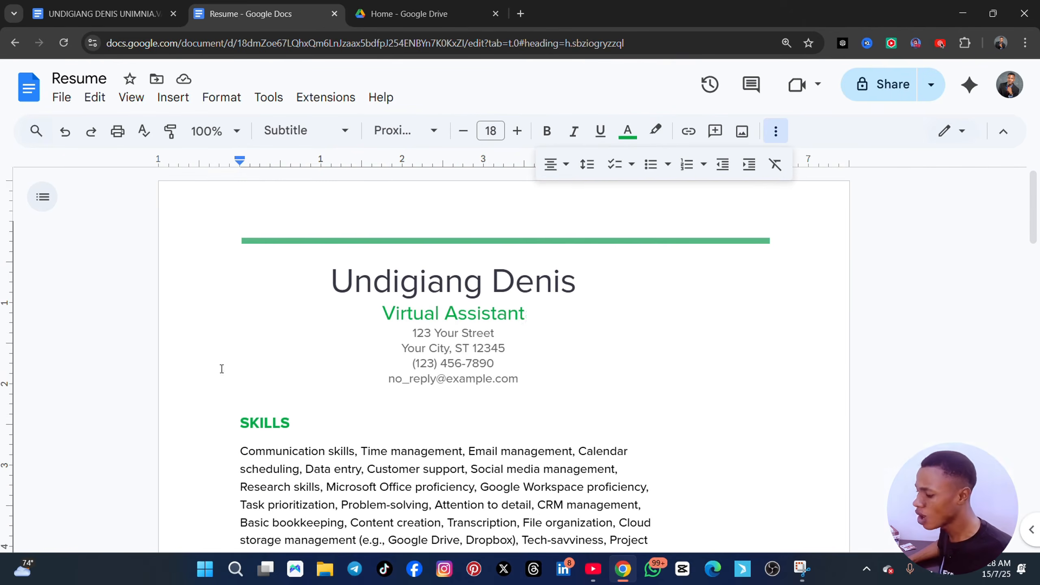
pyautogui.doubleClick(291, 426)
pyautogui.moveTo(291, 426); pyautogui.dragTo(207, 418)
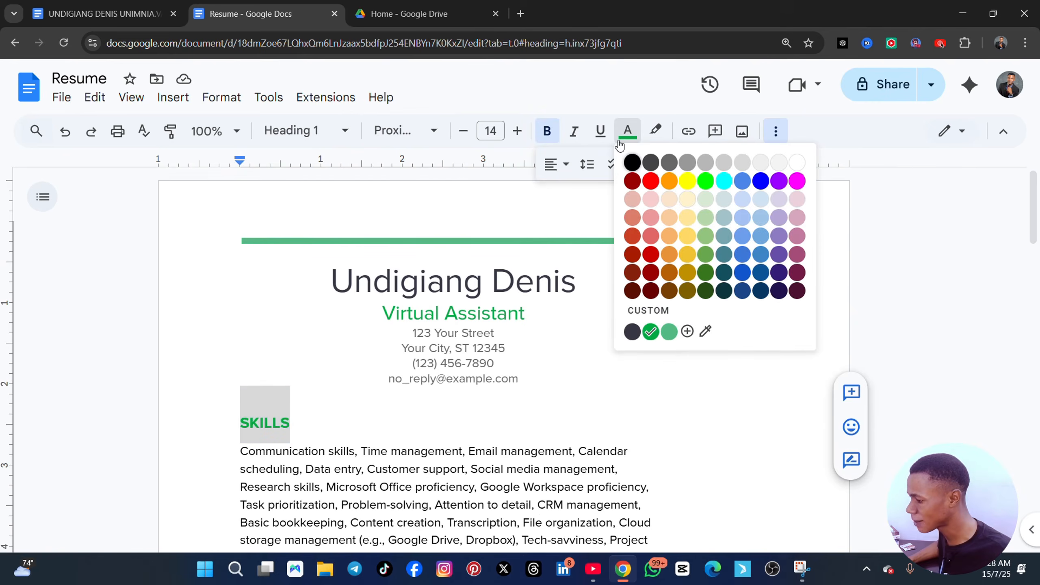
pyautogui.click(628, 131)
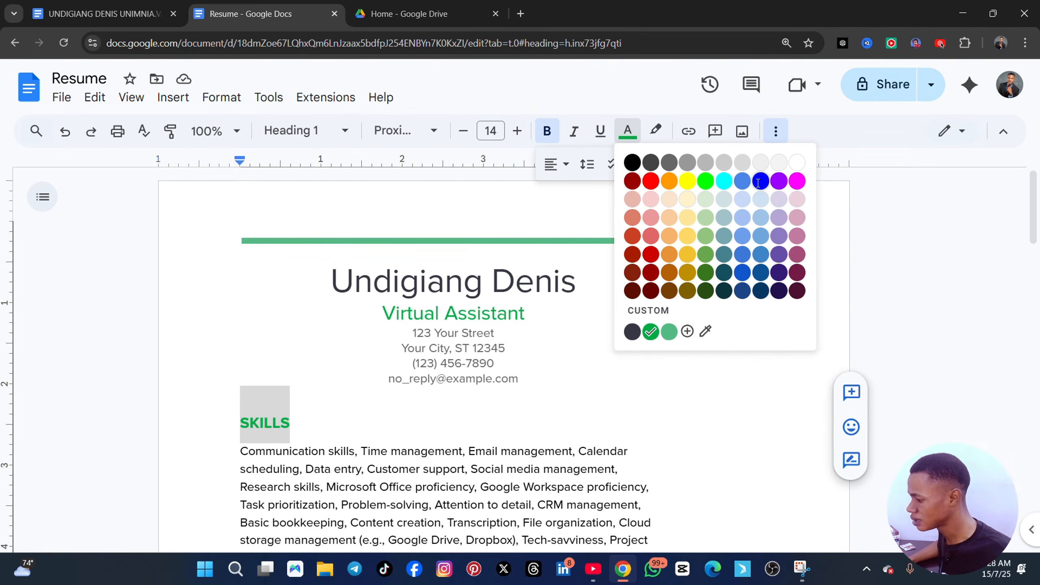
pyautogui.click(760, 181)
pyautogui.click(555, 392)
pyautogui.moveTo(778, 235); pyautogui.dragTo(216, 254)
pyautogui.click(232, 238)
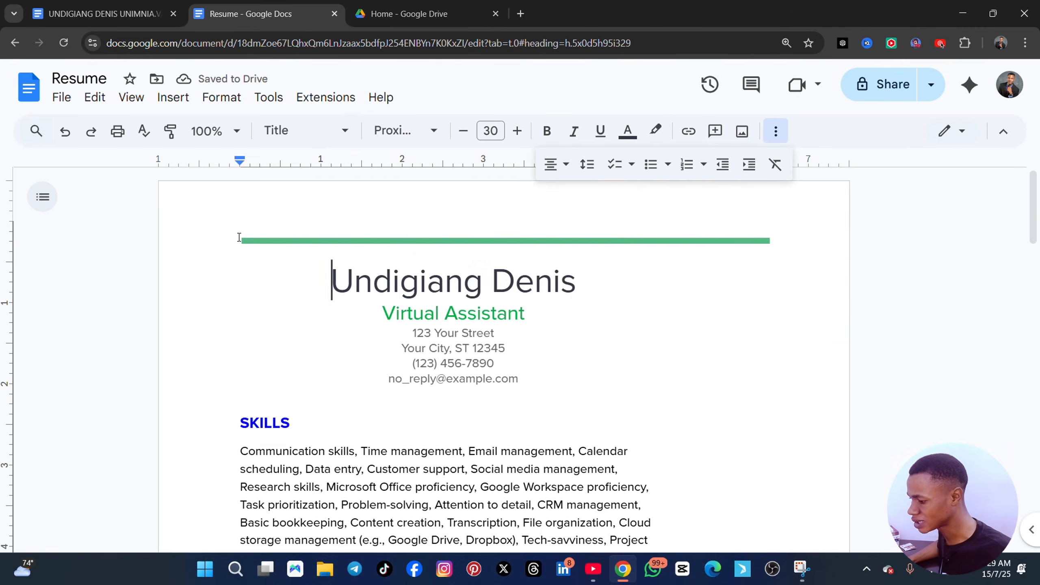
# - Change the text color of the "Virtual Assistant" subtitle below the name to blue
pyautogui.click(381, 311)
pyautogui.moveTo(382, 311); pyautogui.dragTo(576, 309)
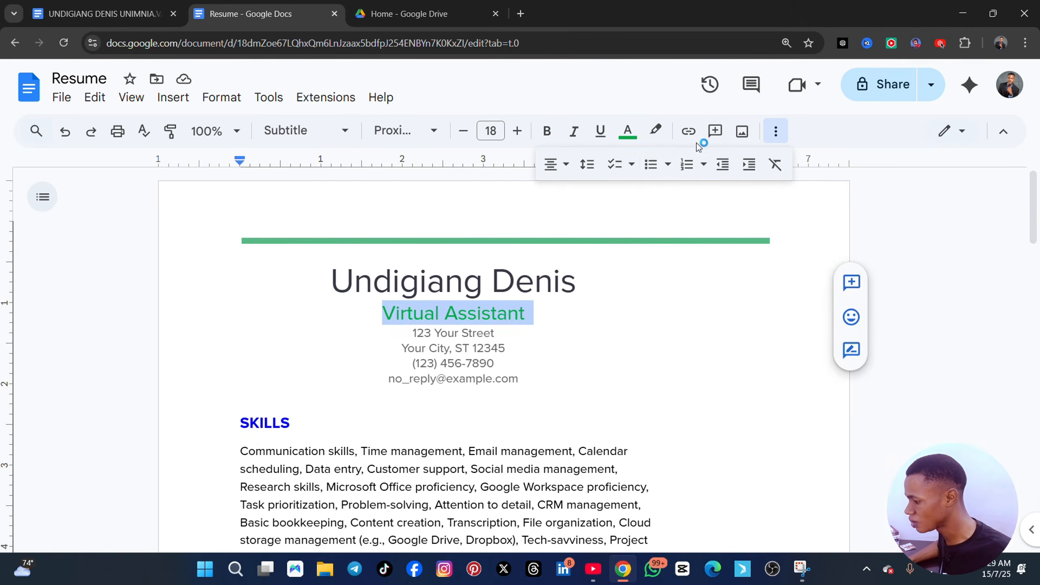
pyautogui.click(633, 139)
pyautogui.click(761, 181)
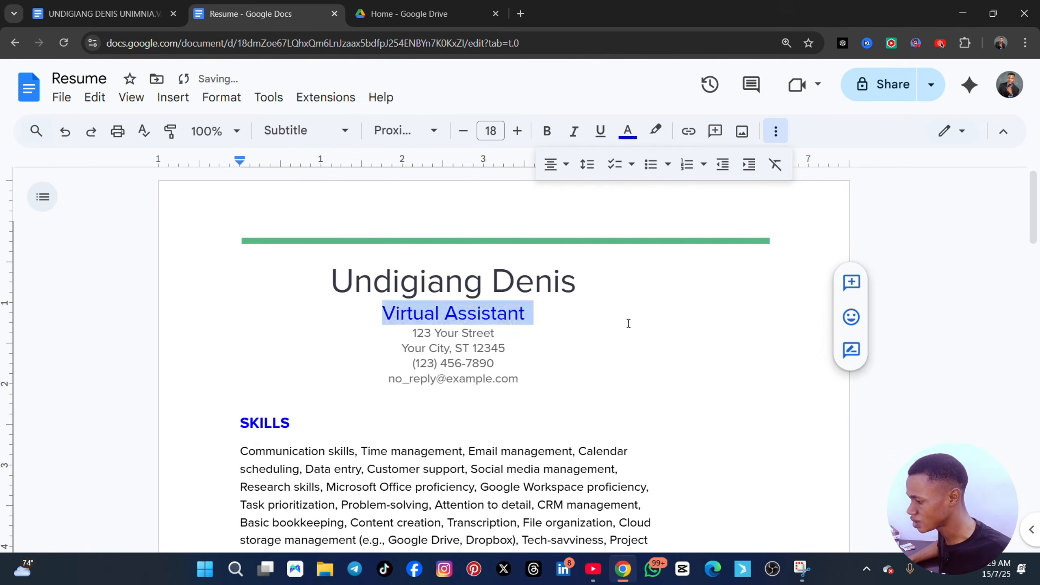
pyautogui.click(548, 384)
pyautogui.scroll(-20, 548, 384)
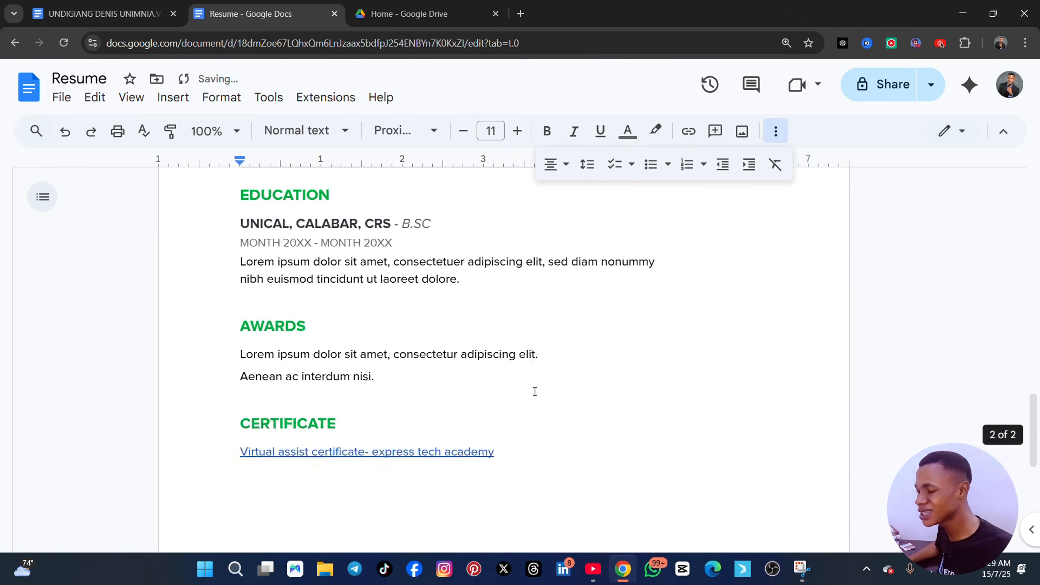
pyautogui.scroll(-2, 536, 390)
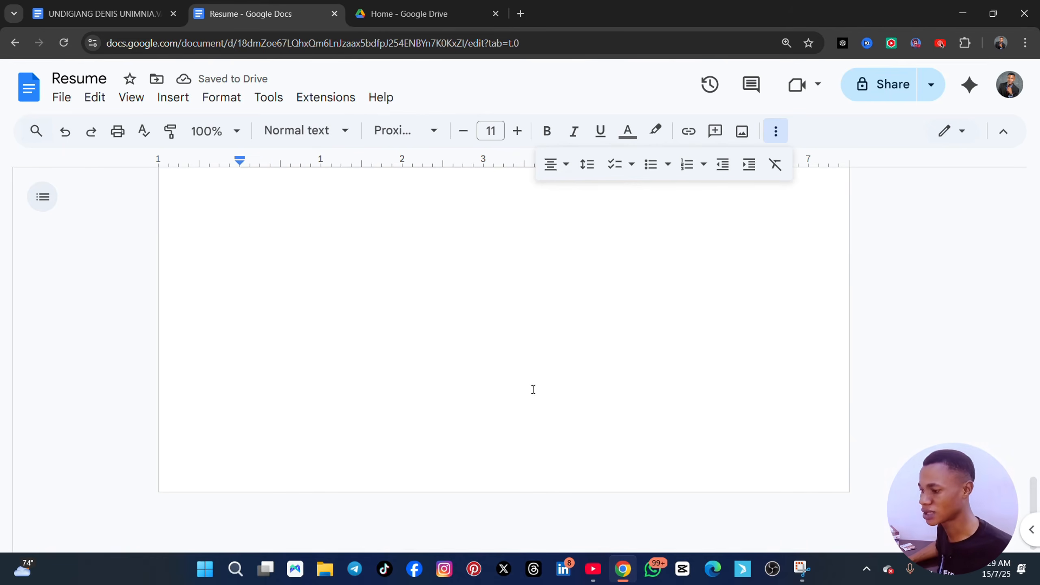
# - Close the Google Drive page and open the Google Docs home page in a new tab
pyautogui.click(372, 15)
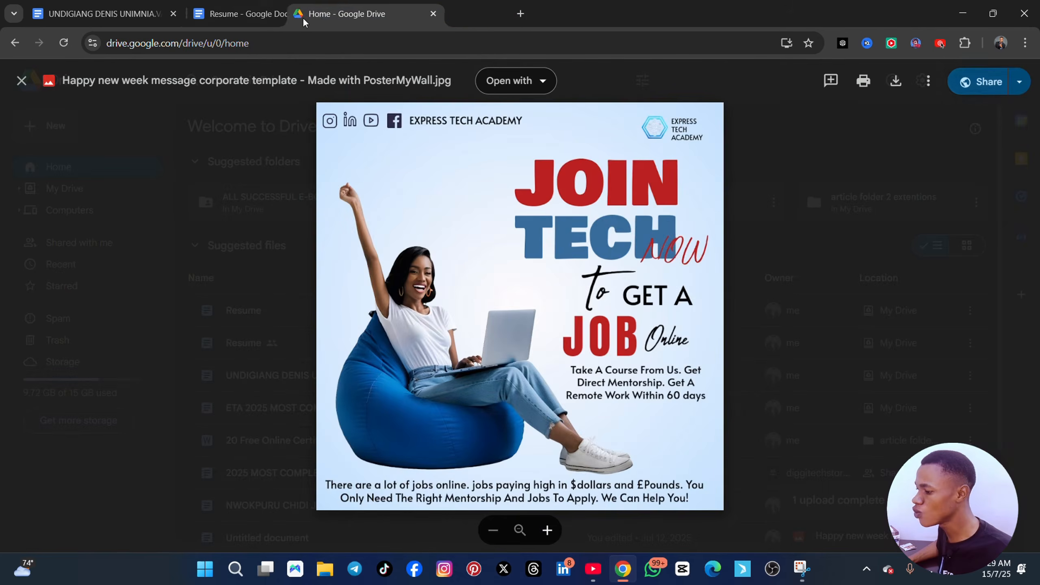
pyautogui.moveTo(303, 19); pyautogui.dragTo(248, 19)
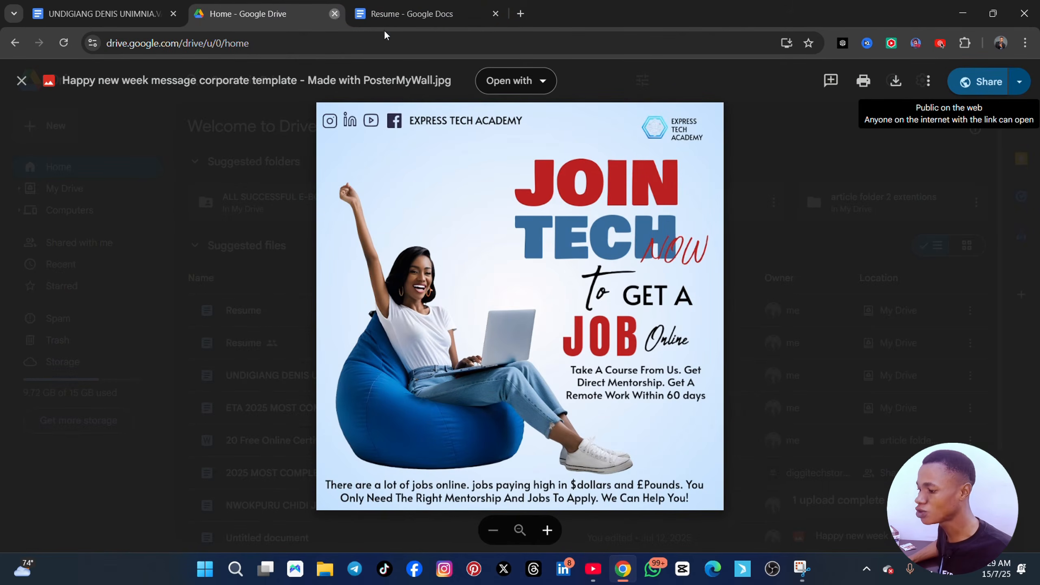
pyautogui.click(335, 14)
pyautogui.click(359, 13)
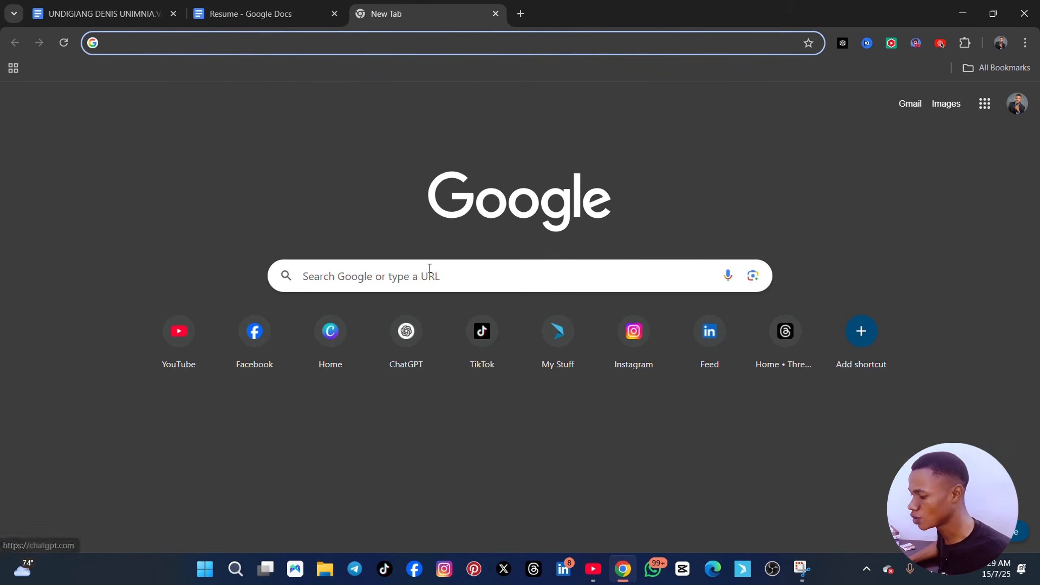
pyautogui.click(984, 104)
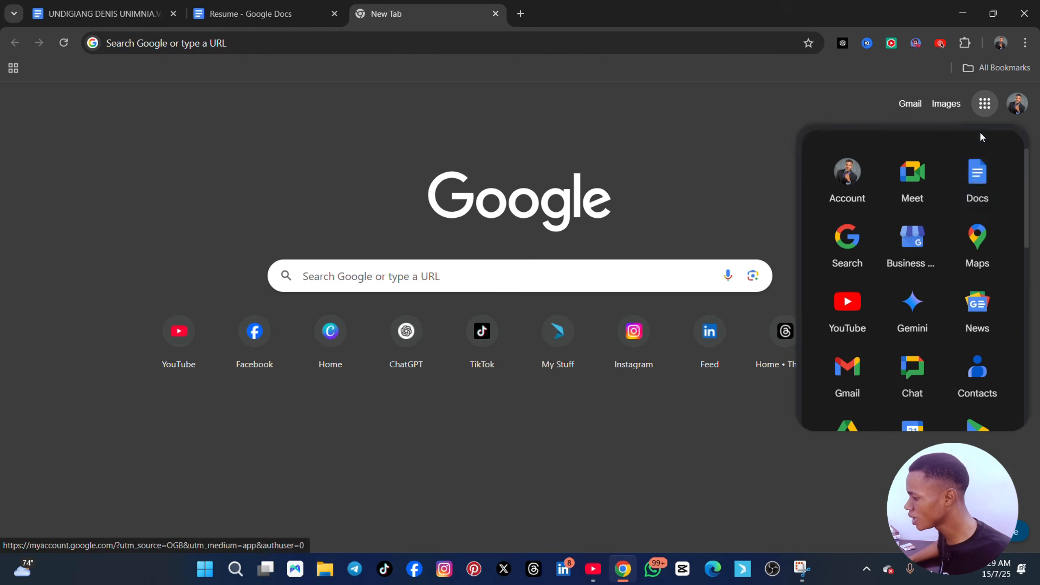
pyautogui.click(975, 179)
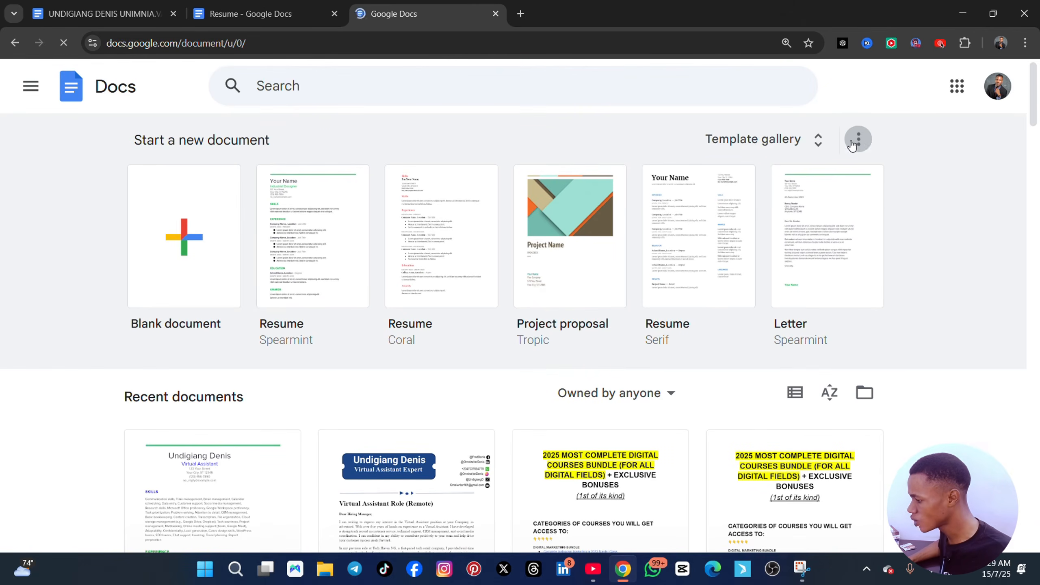
# - Browse the full template gallery and create a new document from the Serif resume template
pyautogui.click(817, 143)
pyautogui.scroll(-3, 745, 319)
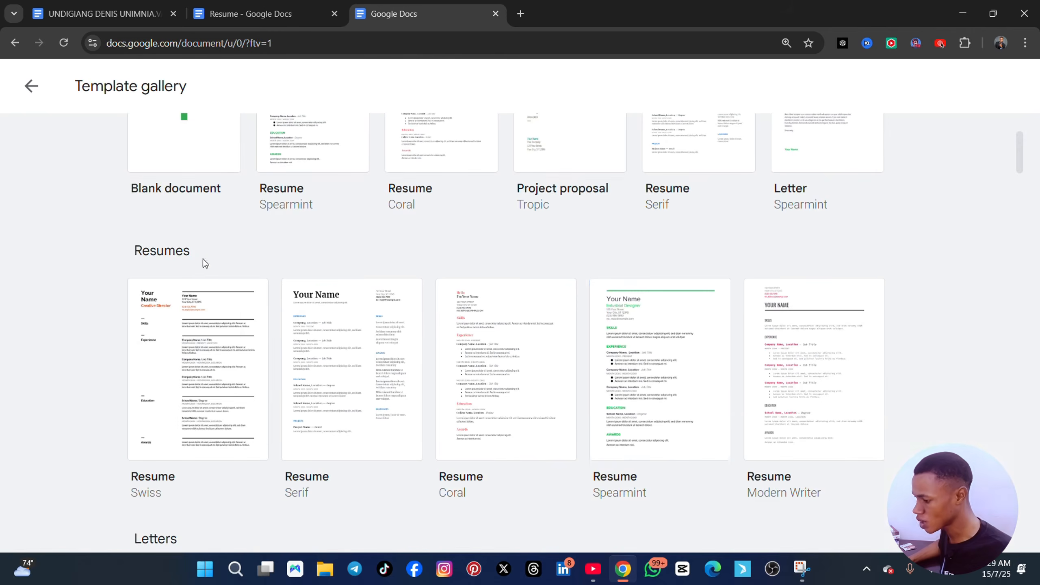
pyautogui.scroll(3, 229, 266)
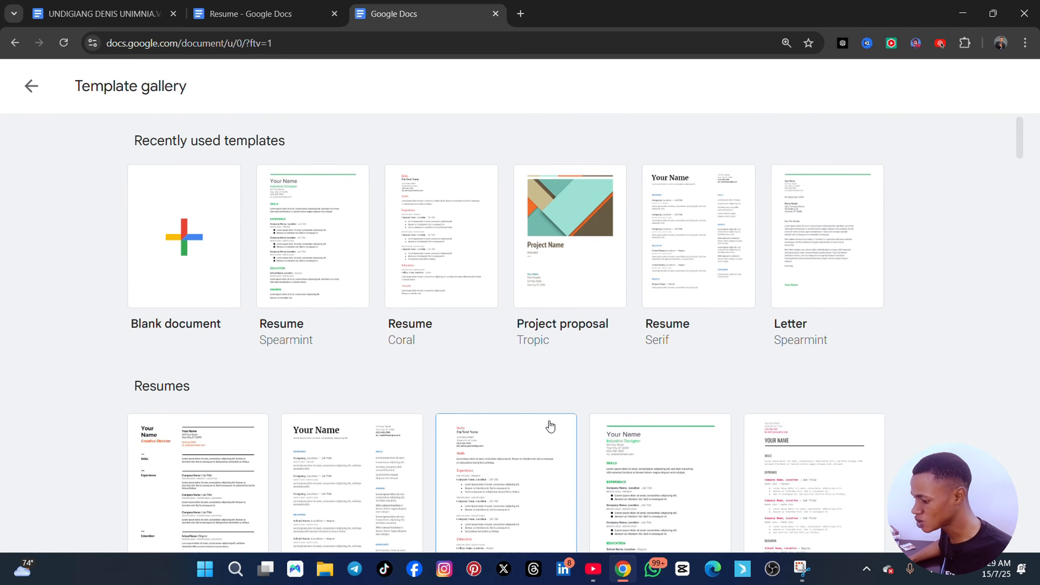
pyautogui.scroll(-2, 544, 426)
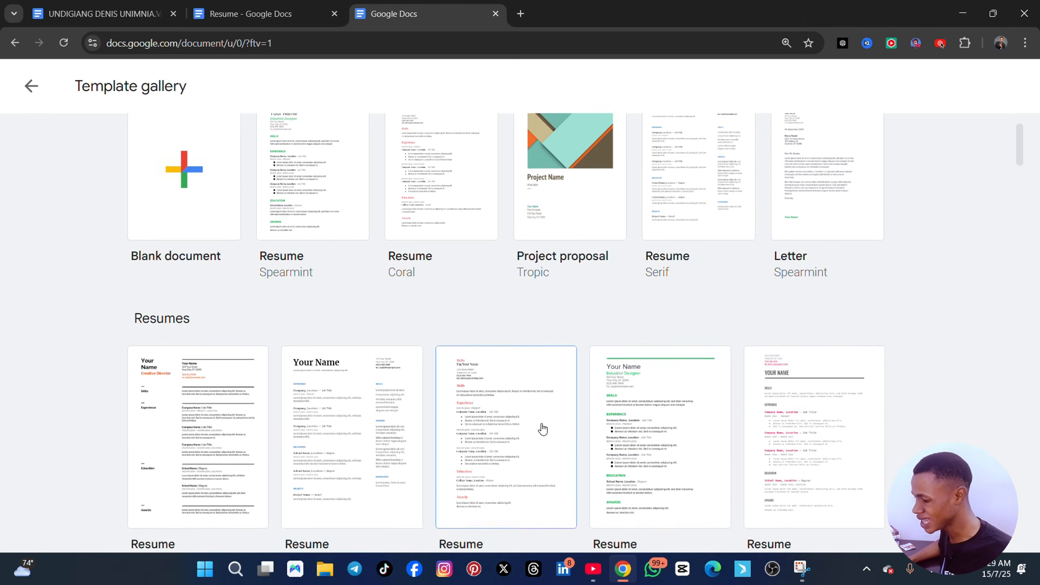
pyautogui.click(347, 413)
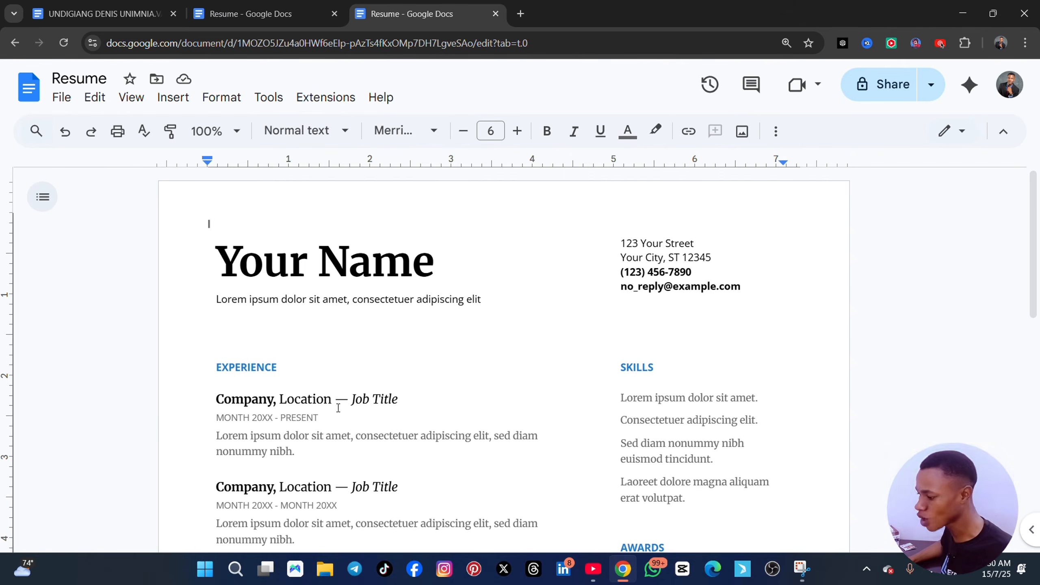
# - Examine the Serif resume's sections, then highlight its name, contact block and tagline placeholders in turn
pyautogui.scroll(-3, 338, 407)
pyautogui.scroll(-8, 336, 409)
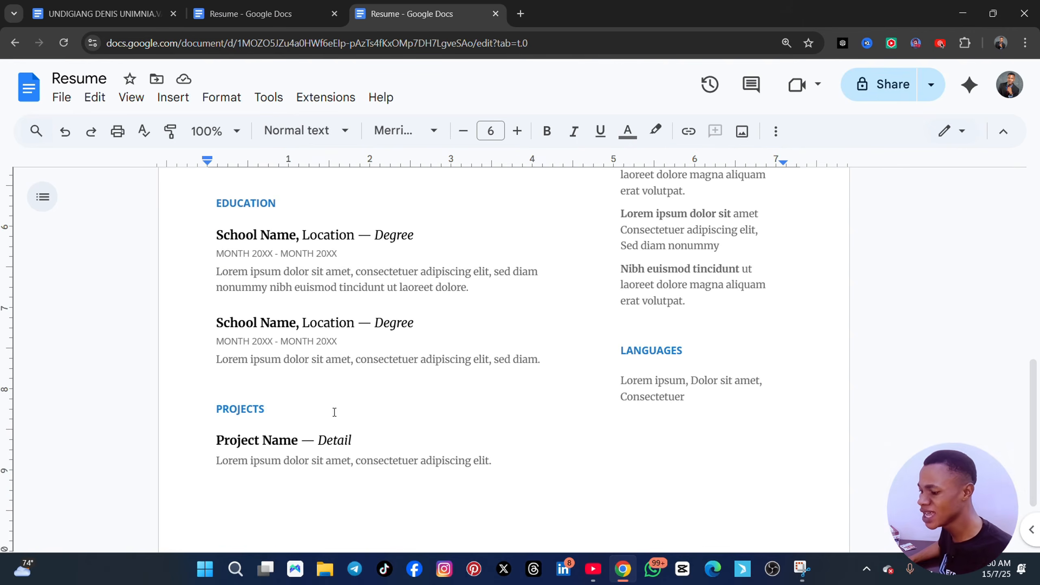
pyautogui.scroll(-2, 333, 411)
pyautogui.scroll(3, 332, 413)
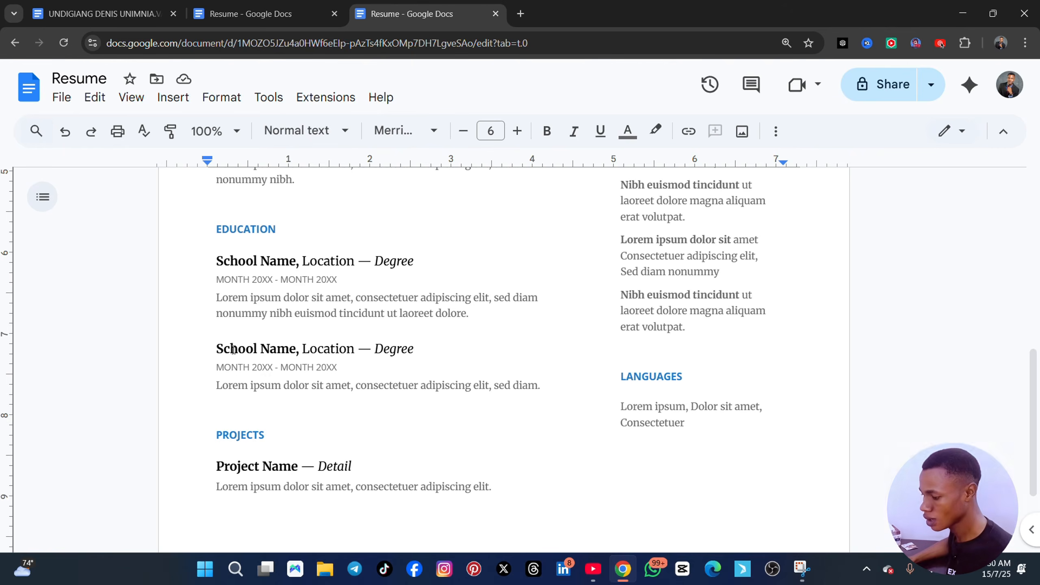
pyautogui.scroll(6, 279, 352)
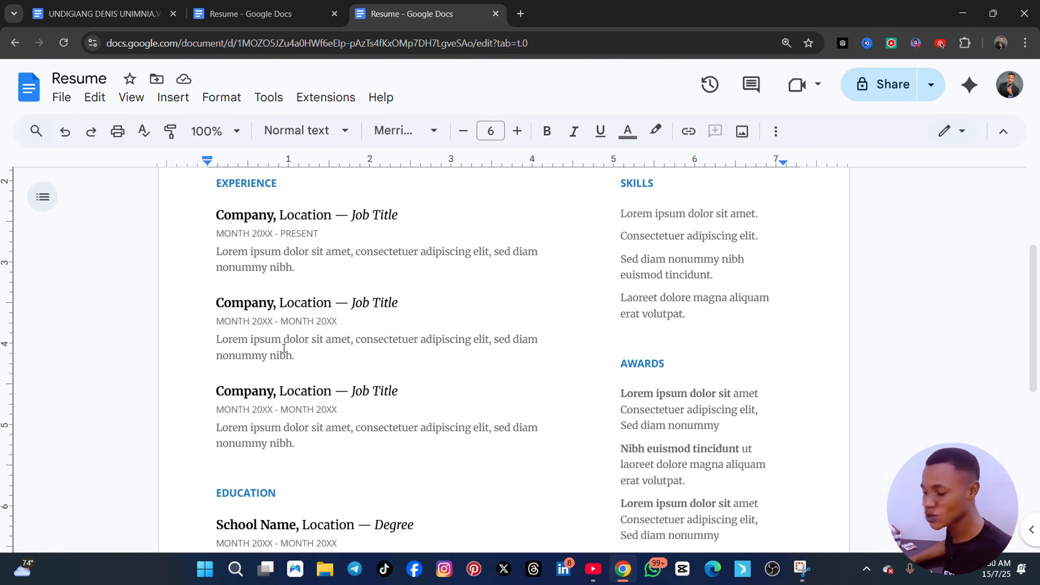
pyautogui.scroll(-6, 310, 390)
pyautogui.scroll(10, 303, 385)
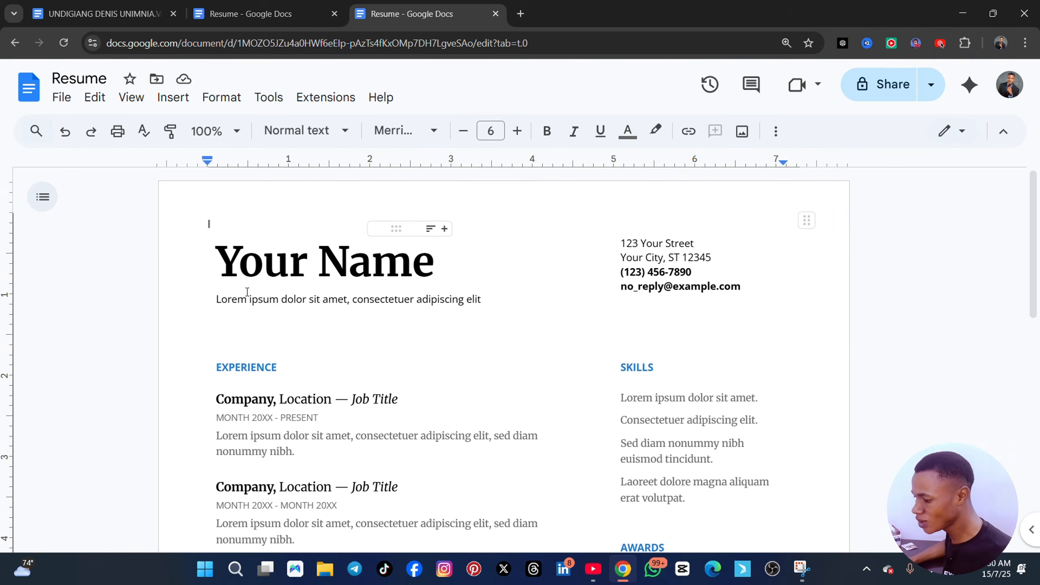
pyautogui.moveTo(204, 265); pyautogui.dragTo(448, 271)
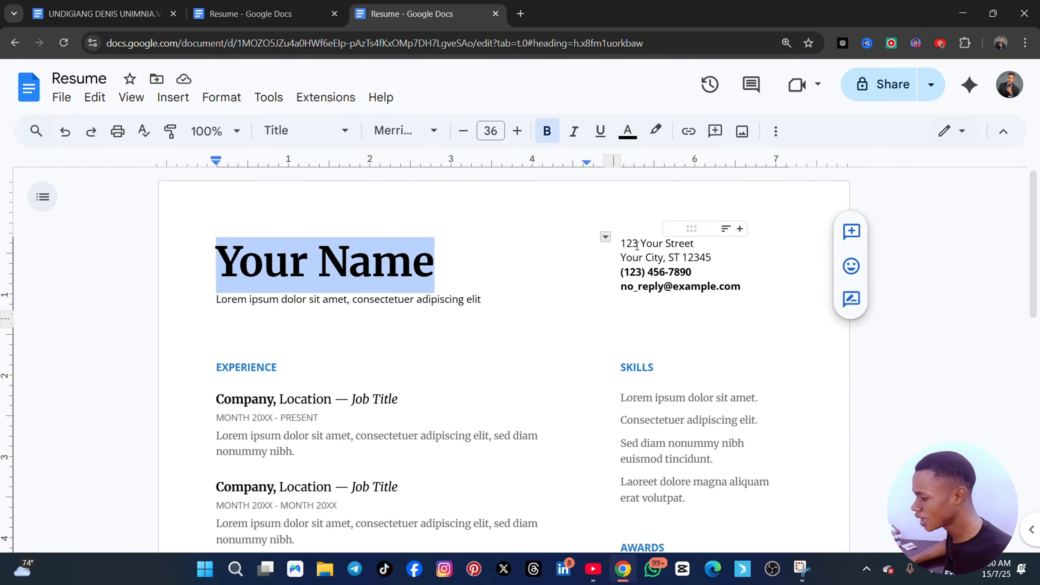
pyautogui.moveTo(625, 237); pyautogui.dragTo(756, 312)
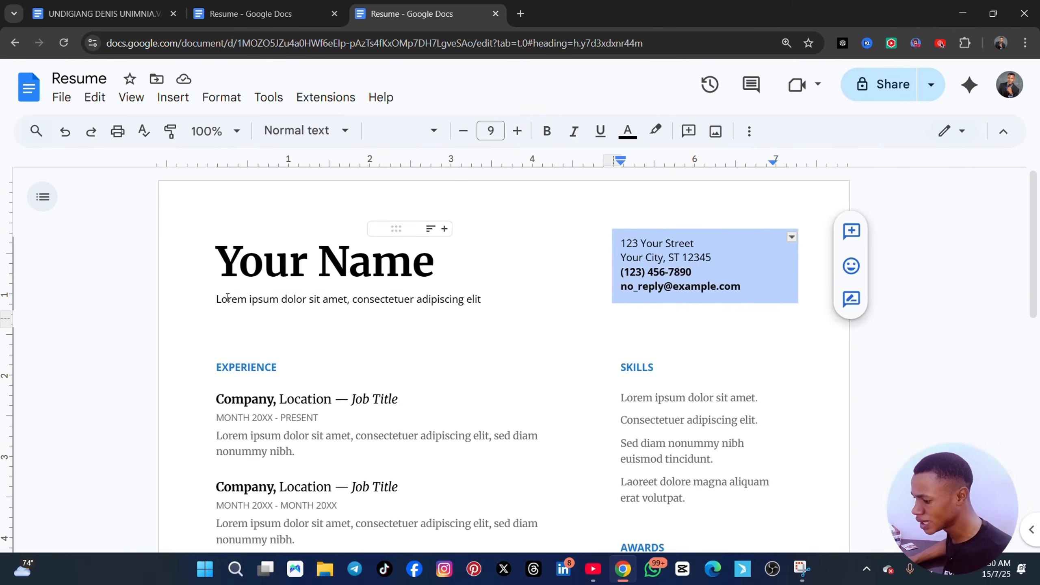
pyautogui.moveTo(215, 299); pyautogui.dragTo(490, 301)
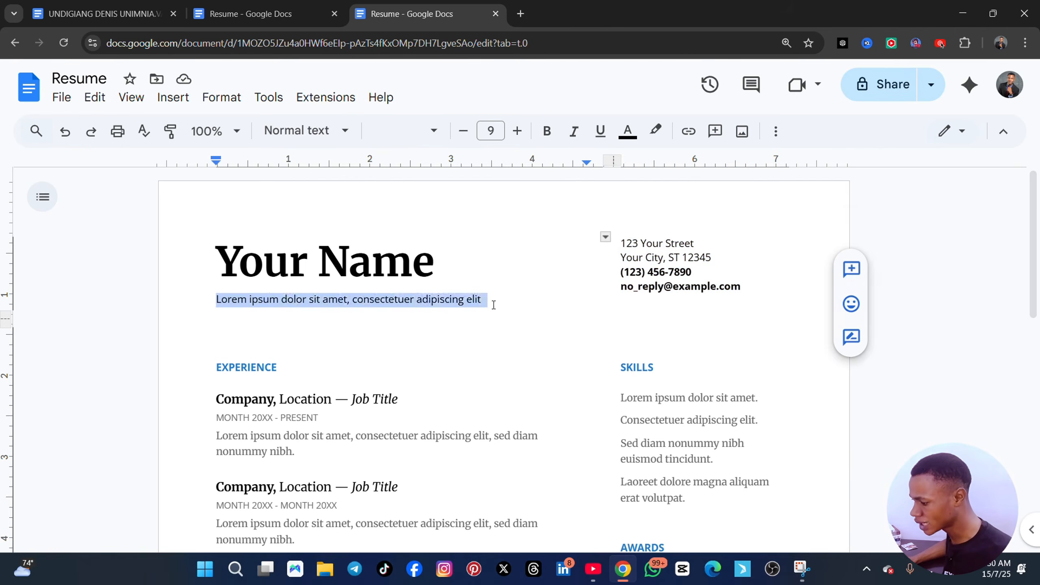
# - Replace the placeholder tagline below the name with "Virtual assistnat"
pyautogui.write('virtu')
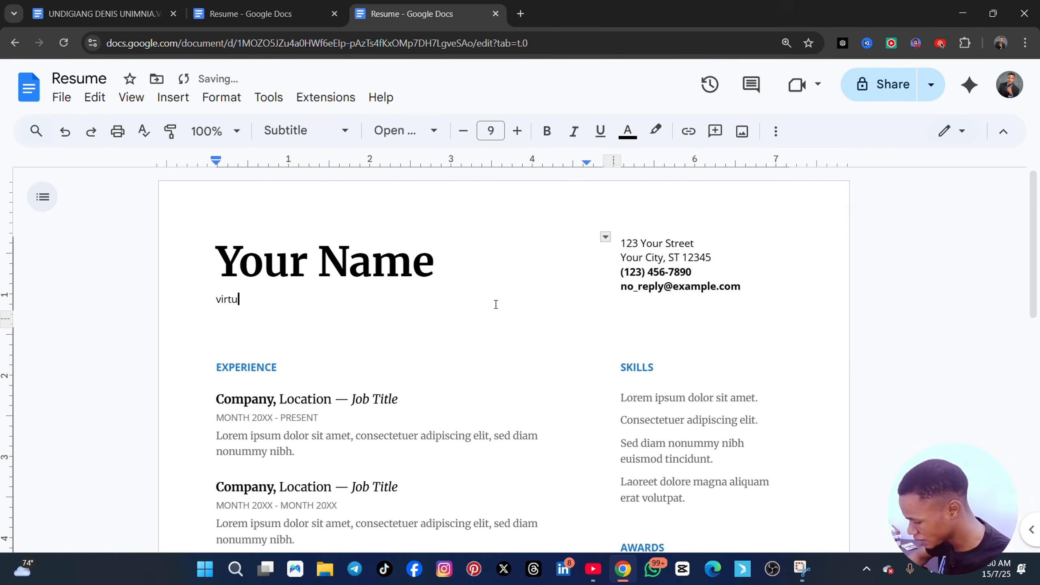
pyautogui.write('al assistnat')
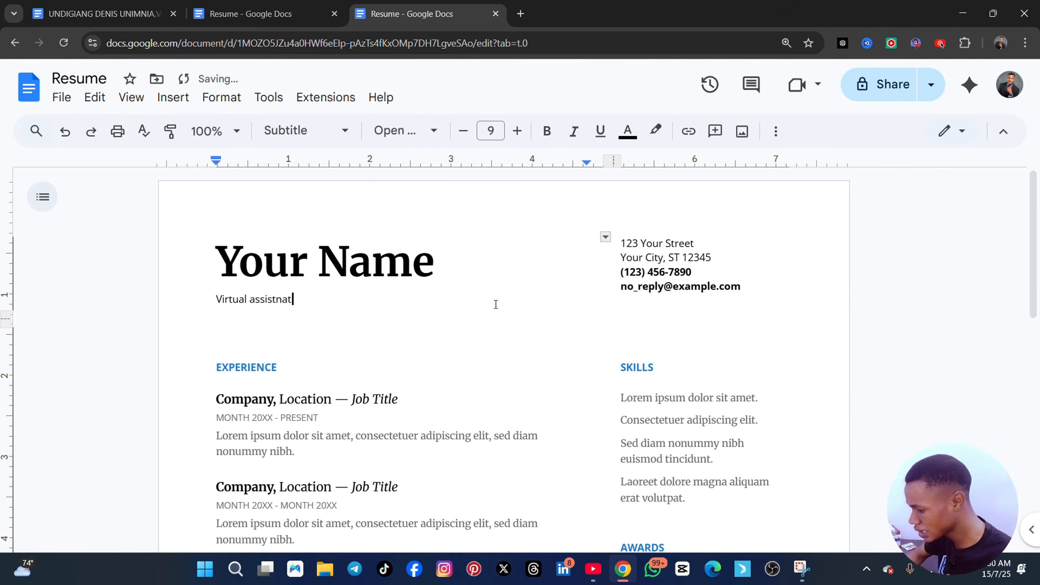
# - Delete the second and third company entries from the Experience section
pyautogui.scroll(-5, 136, 430)
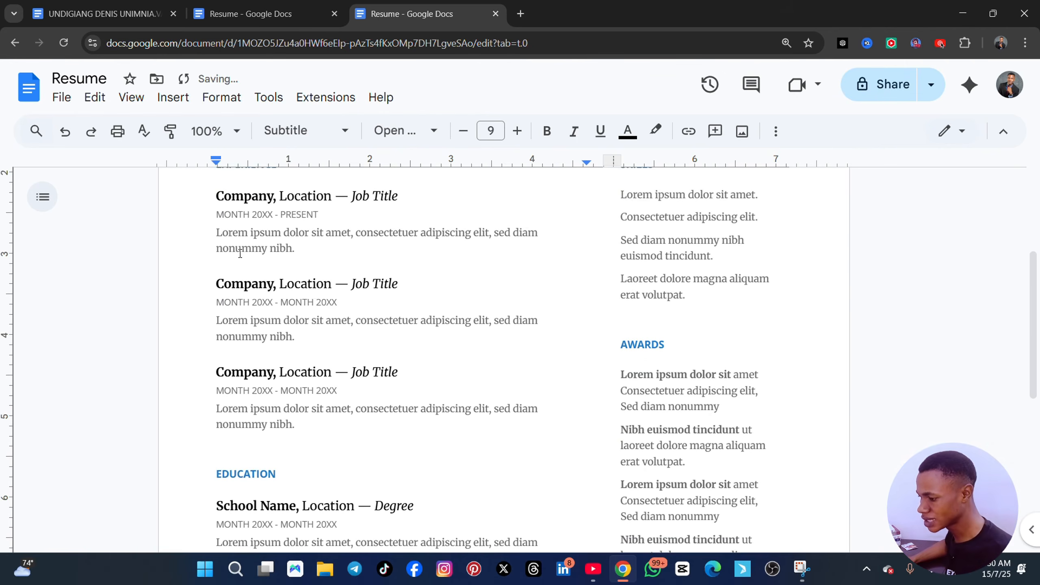
pyautogui.scroll(2, 241, 253)
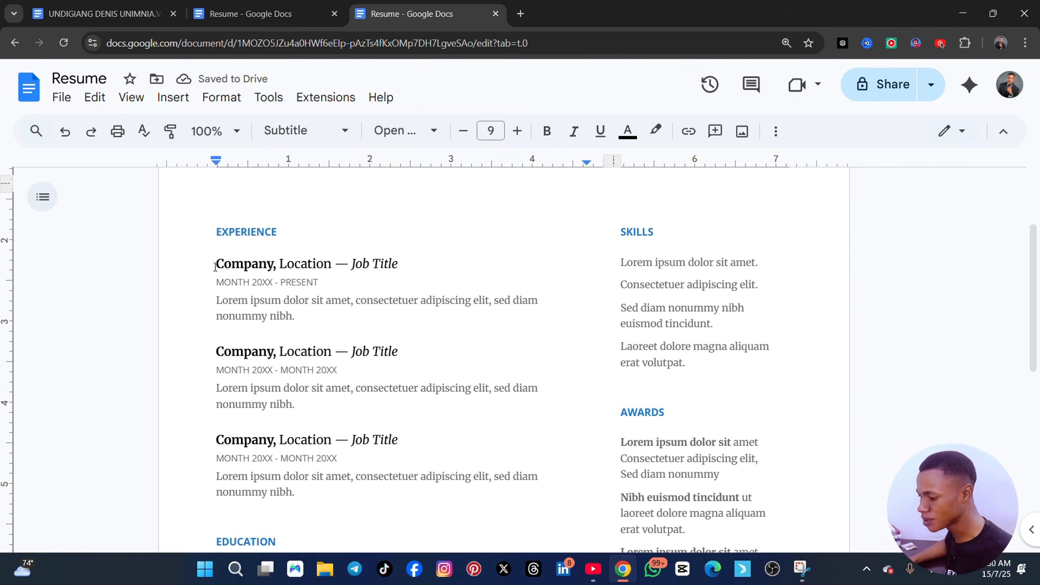
pyautogui.moveTo(215, 267); pyautogui.dragTo(315, 266)
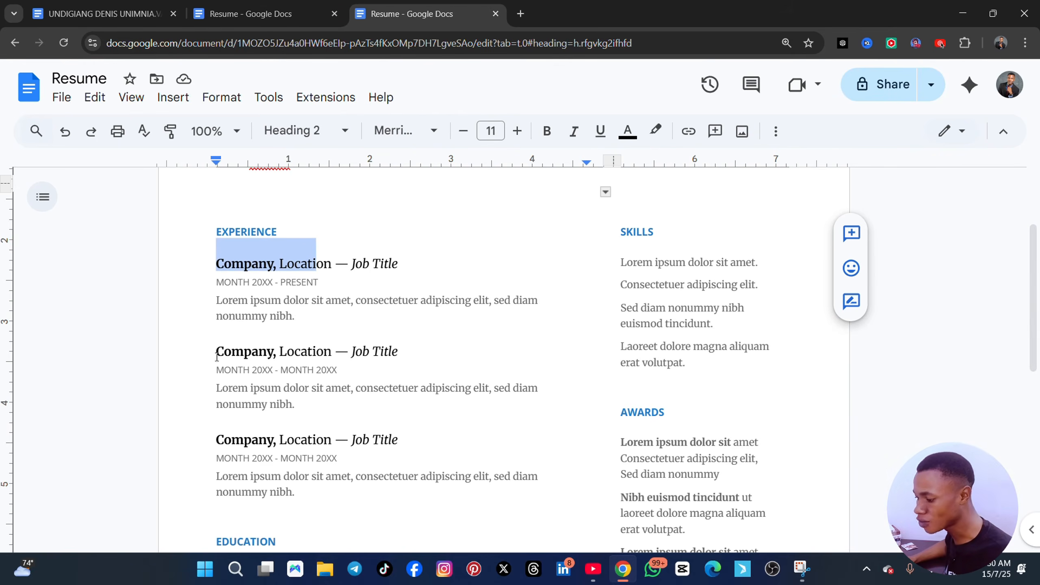
pyautogui.moveTo(165, 352); pyautogui.dragTo(511, 487)
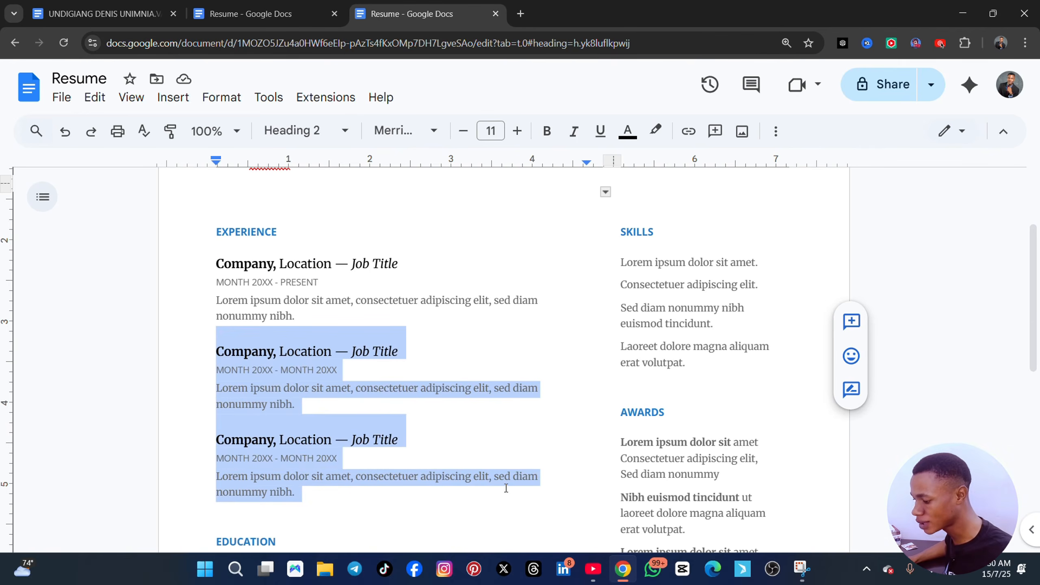
pyautogui.press('BackSpace')
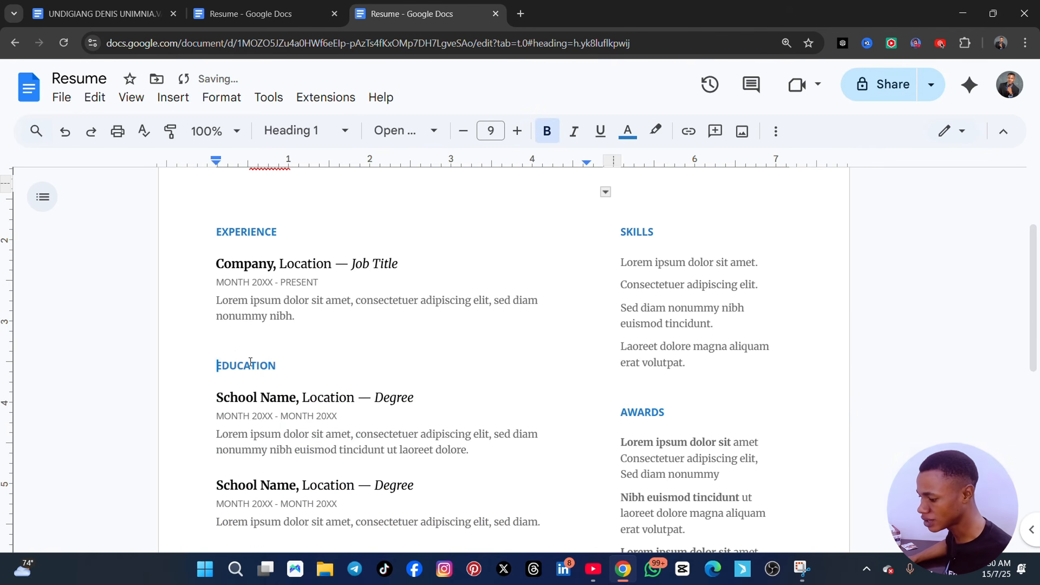
# - Replace the placeholder text under Languages with "English: full proficiency"
pyautogui.scroll(-2, 251, 361)
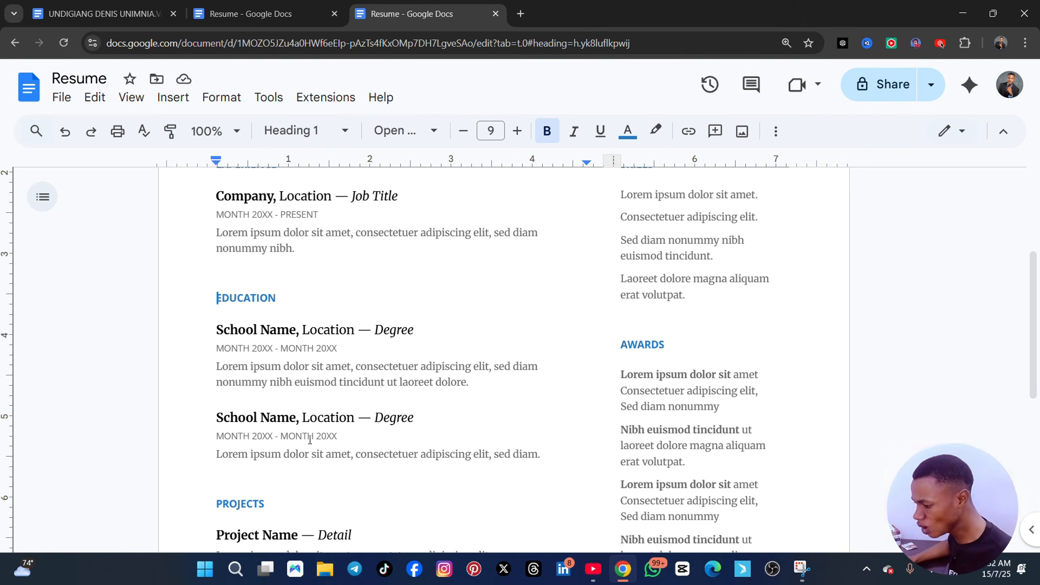
pyautogui.scroll(-5, 315, 479)
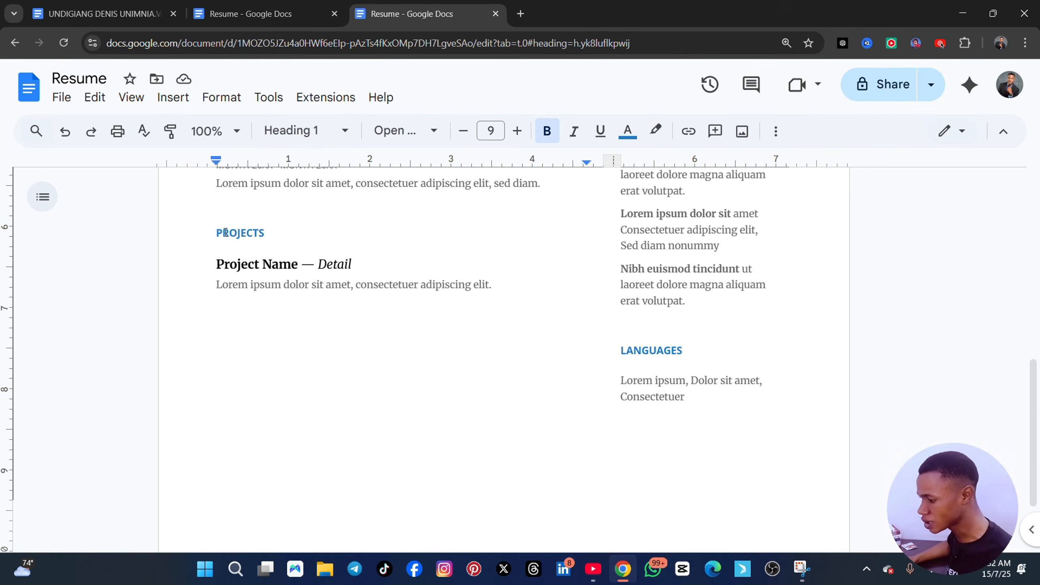
pyautogui.moveTo(620, 381); pyautogui.dragTo(723, 430)
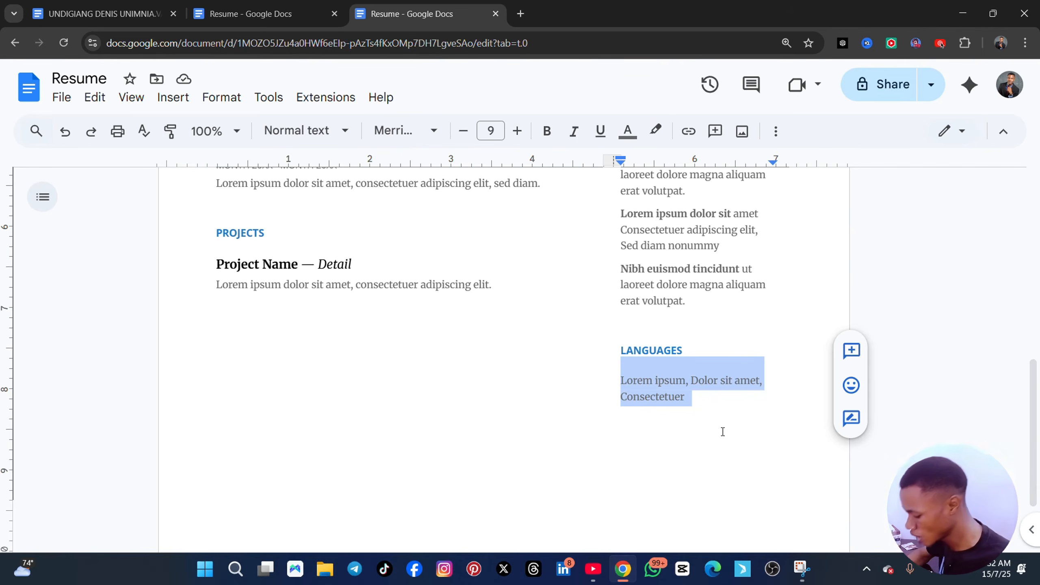
pyautogui.write('english')
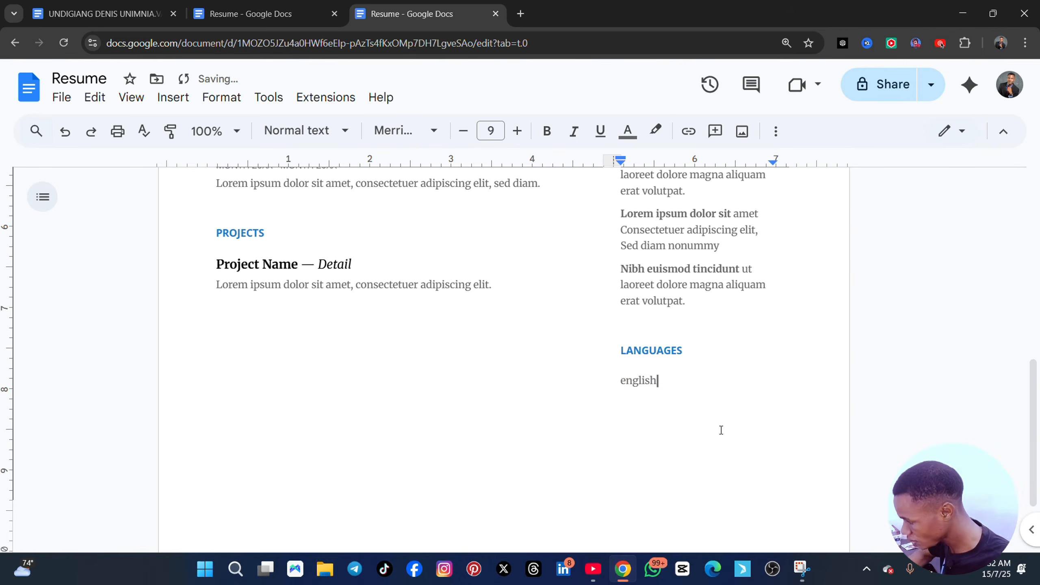
pyautogui.write(': ful')
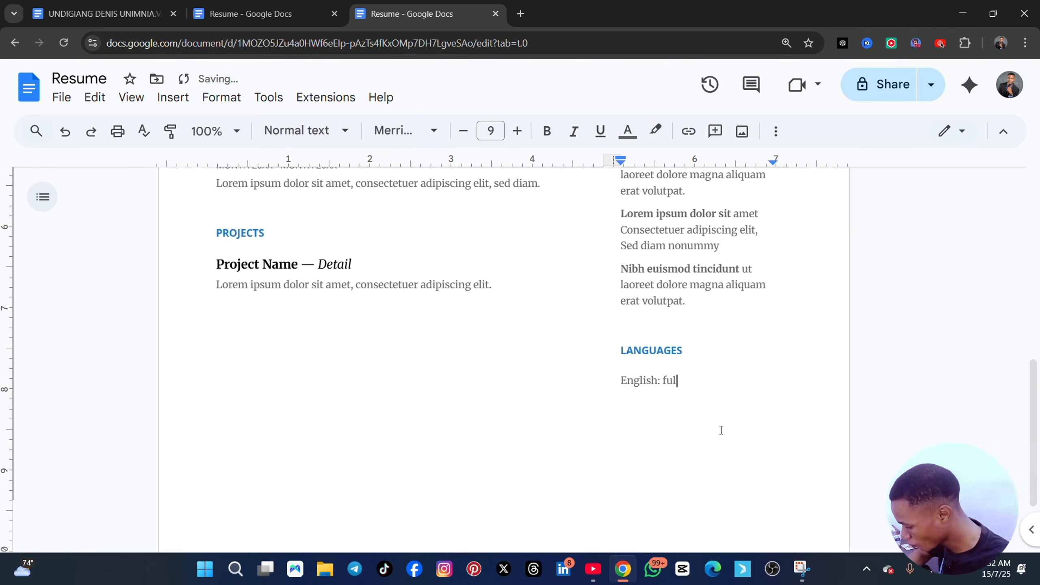
pyautogui.write('l prof')
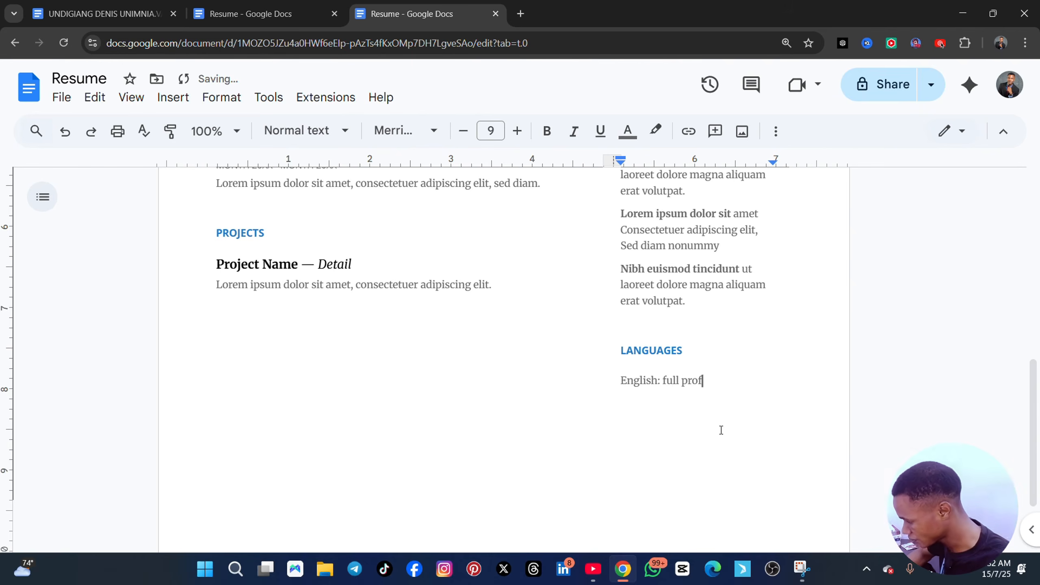
pyautogui.write('iciwen')
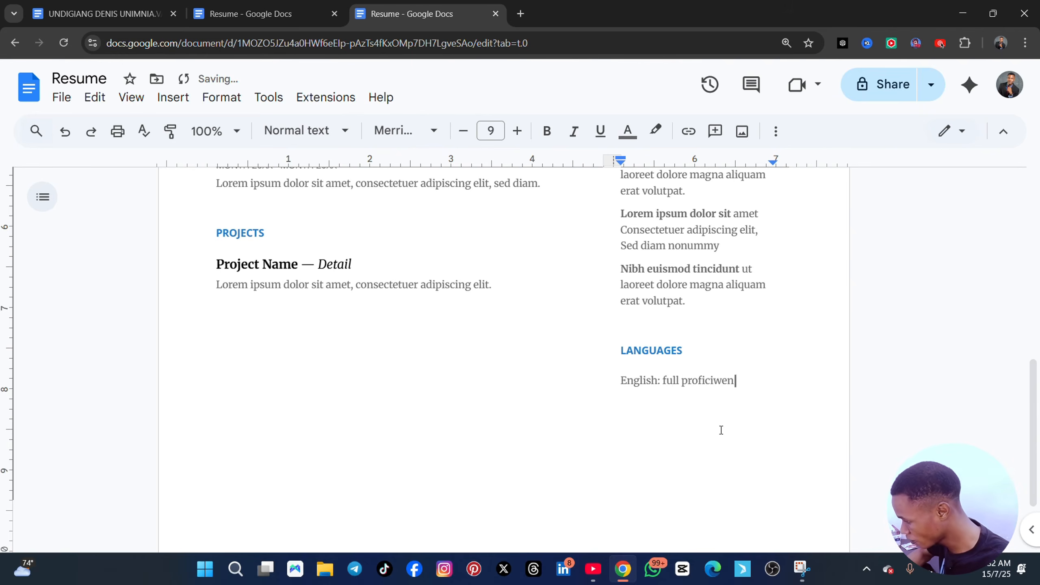
pyautogui.press('BackSpace')
pyautogui.press('BackSpace')
pyautogui.press('BackSpace')
pyautogui.press('BackSpace')
pyautogui.write('icienc')
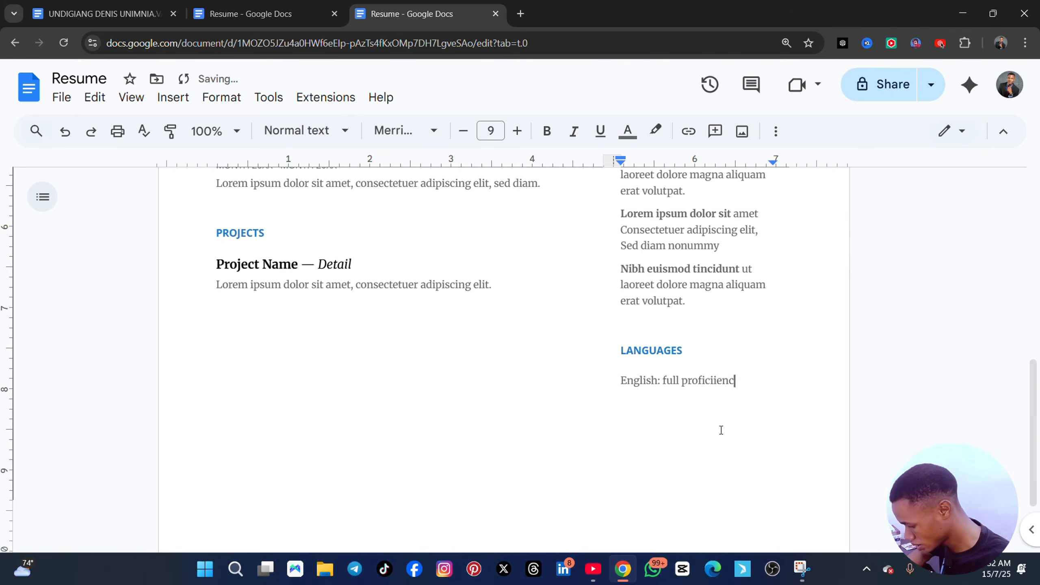
pyautogui.write('y')
# - Add a second entry, "Igbo: full proficiency", on a new line under Languages
pyautogui.press('Return')
pyautogui.write('i')
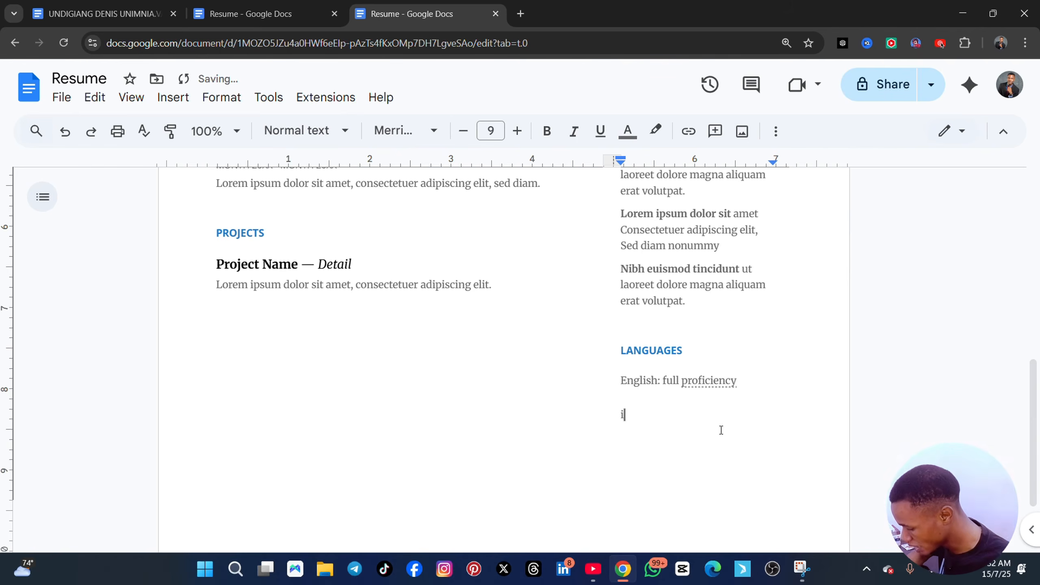
pyautogui.write('gbo: ')
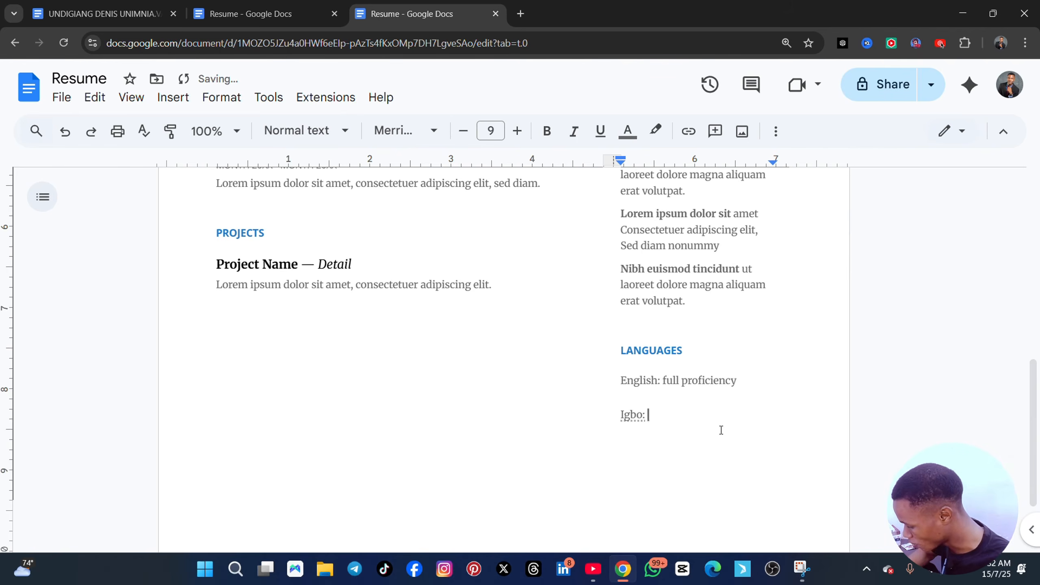
pyautogui.write('full pro')
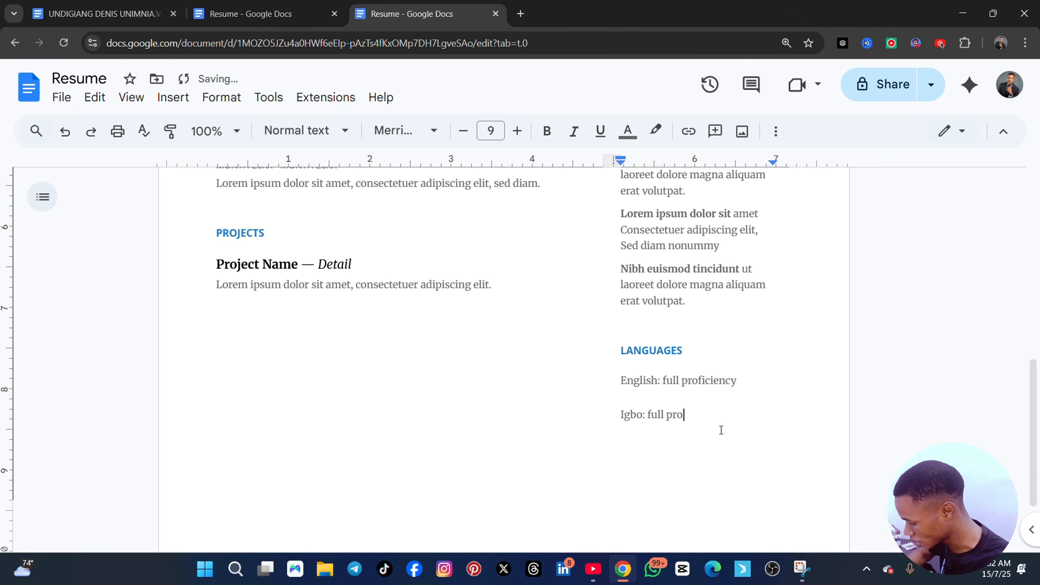
pyautogui.write('fieciency')
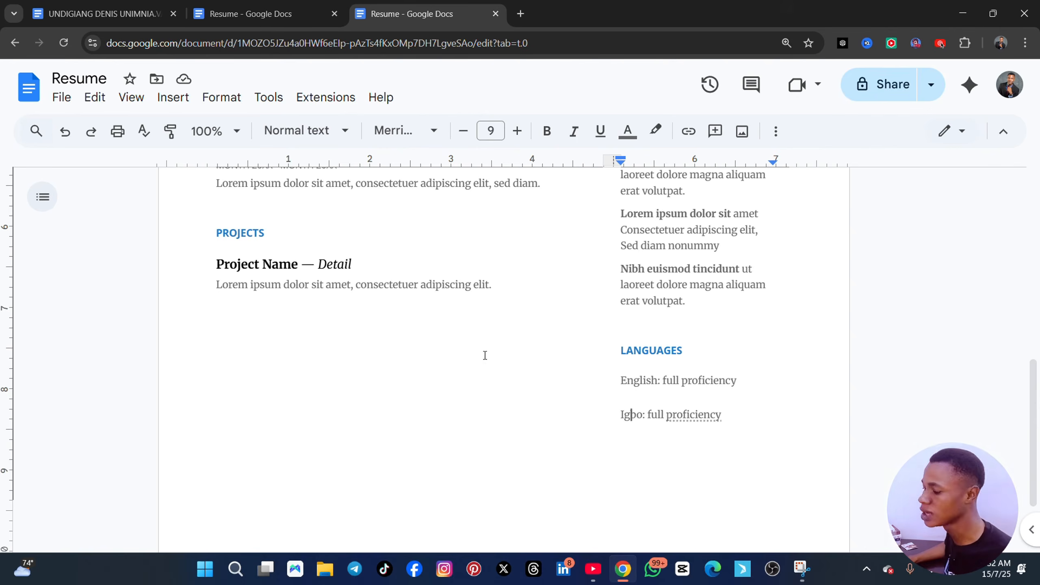
# - Close the Serif resume document and view the Professional Summary in the existing sample CV document
pyautogui.scroll(5, 479, 362)
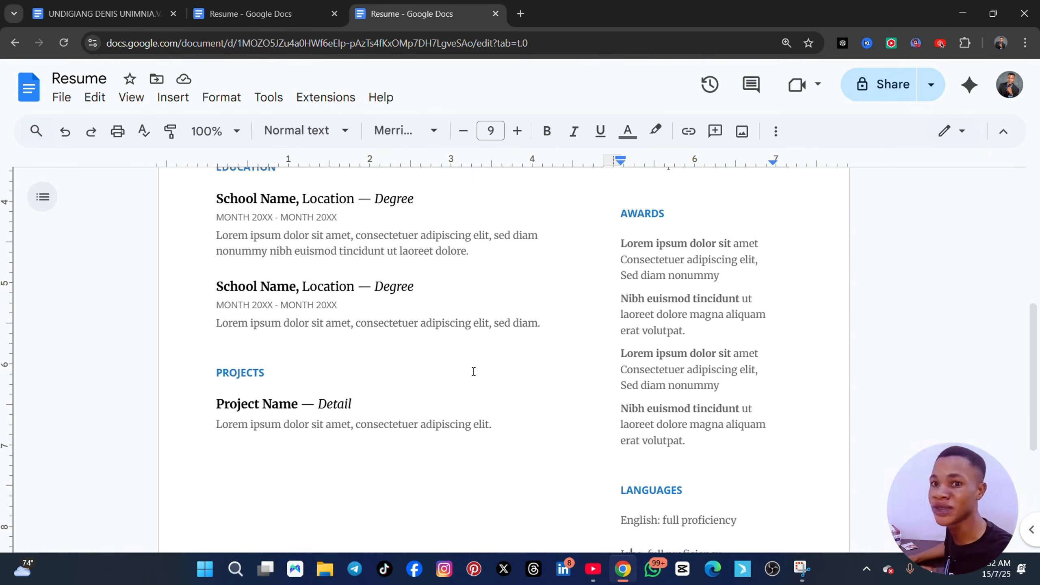
pyautogui.scroll(6, 470, 373)
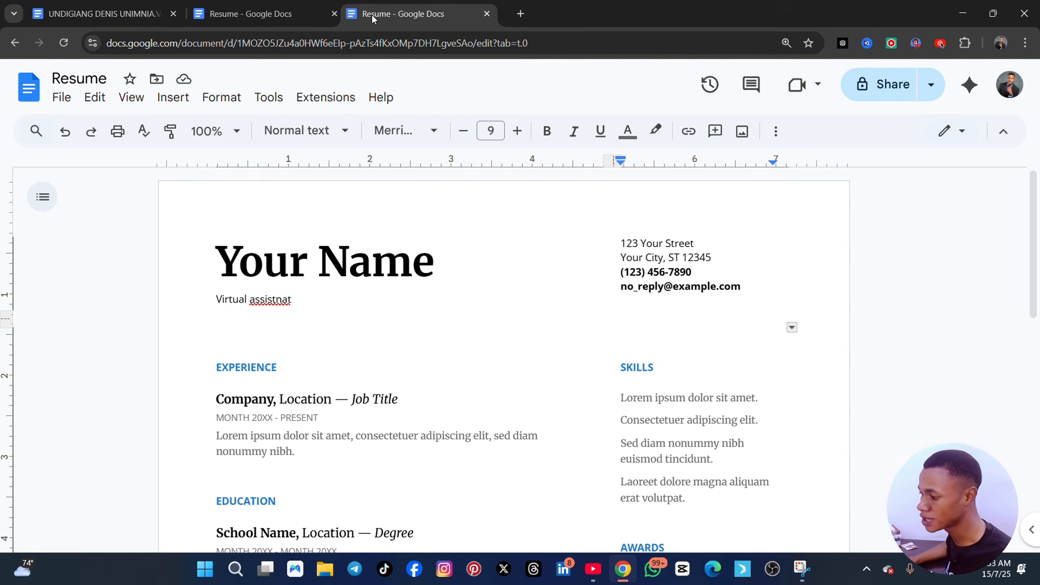
pyautogui.moveTo(371, 14); pyautogui.dragTo(248, 18)
pyautogui.click(333, 16)
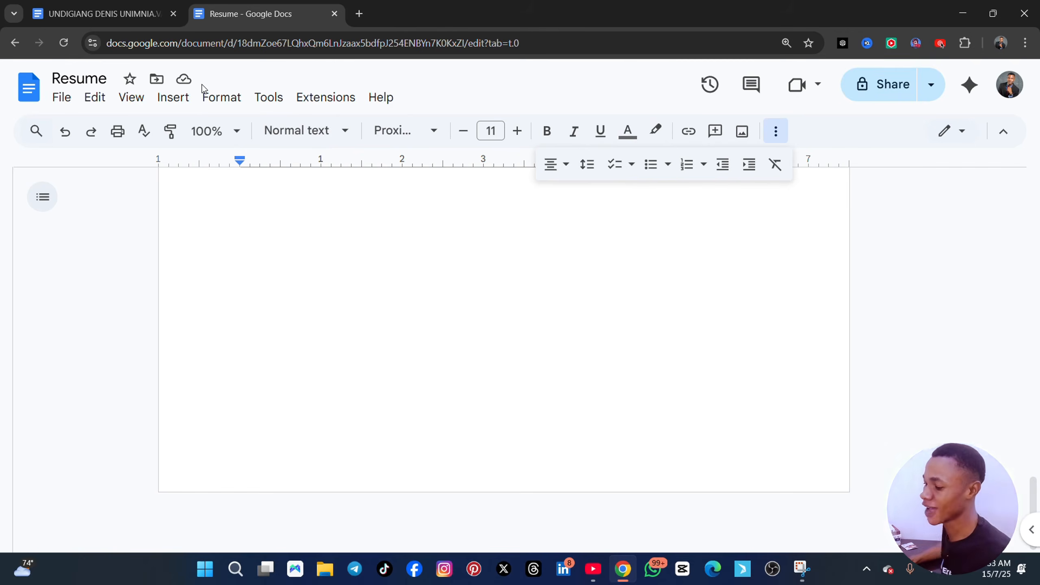
pyautogui.click(77, 20)
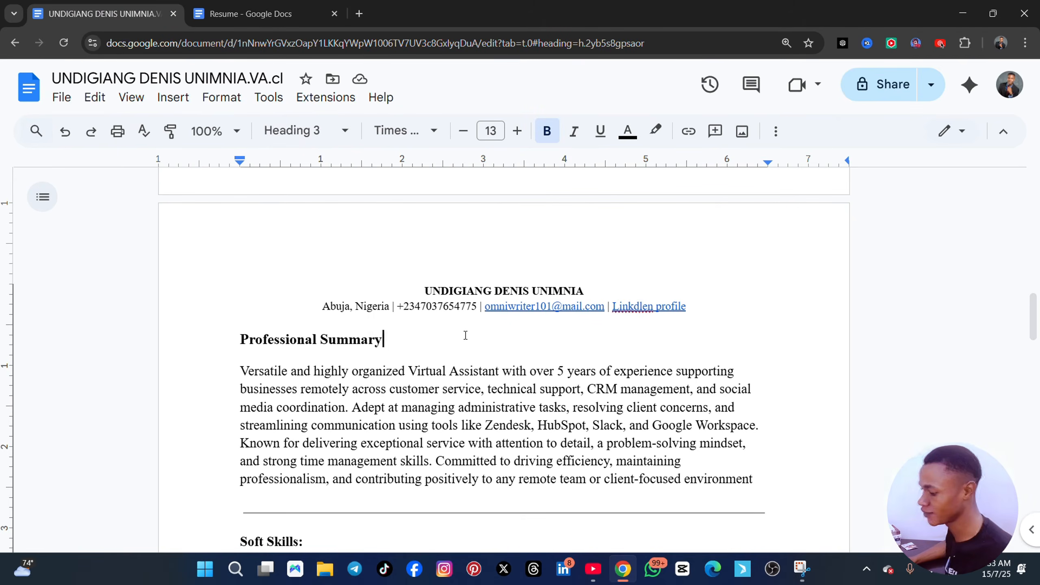
pyautogui.scroll(-2, 465, 336)
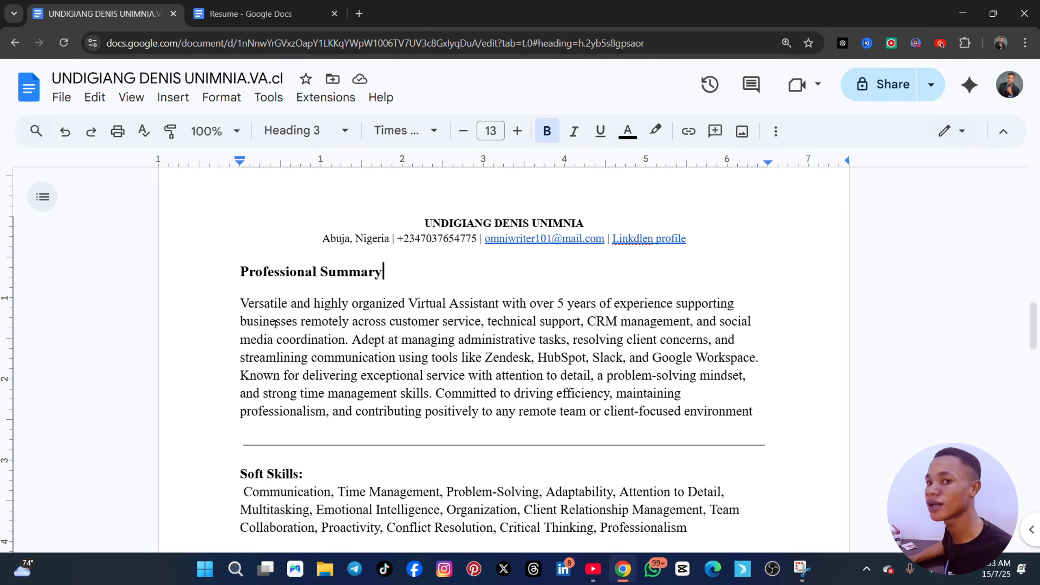
# - In the Spearmint CV, add a new line reading "profesionary" below the e-mail address in the contact block
pyautogui.click(225, 5)
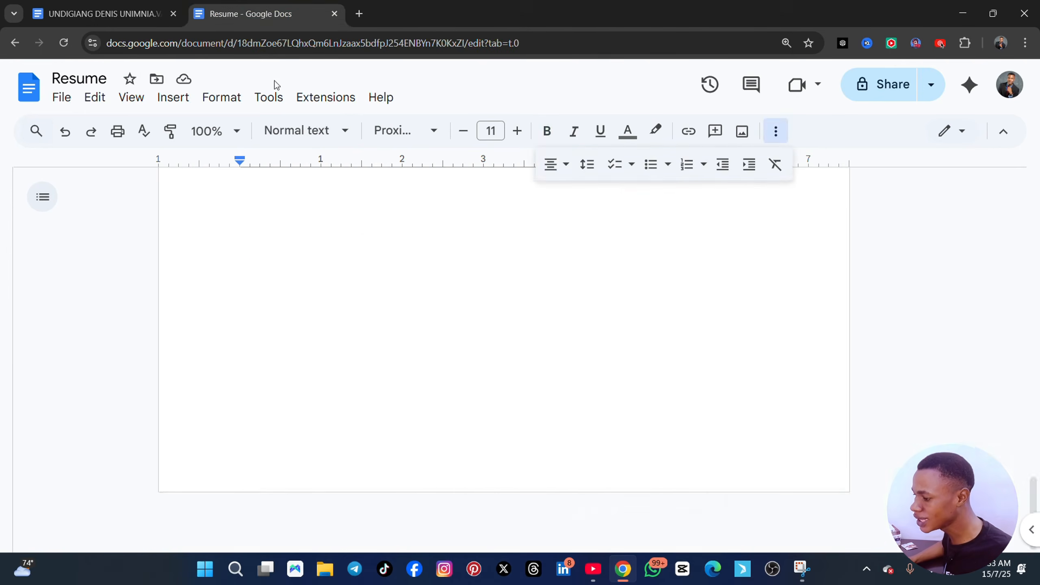
pyautogui.scroll(10, 428, 274)
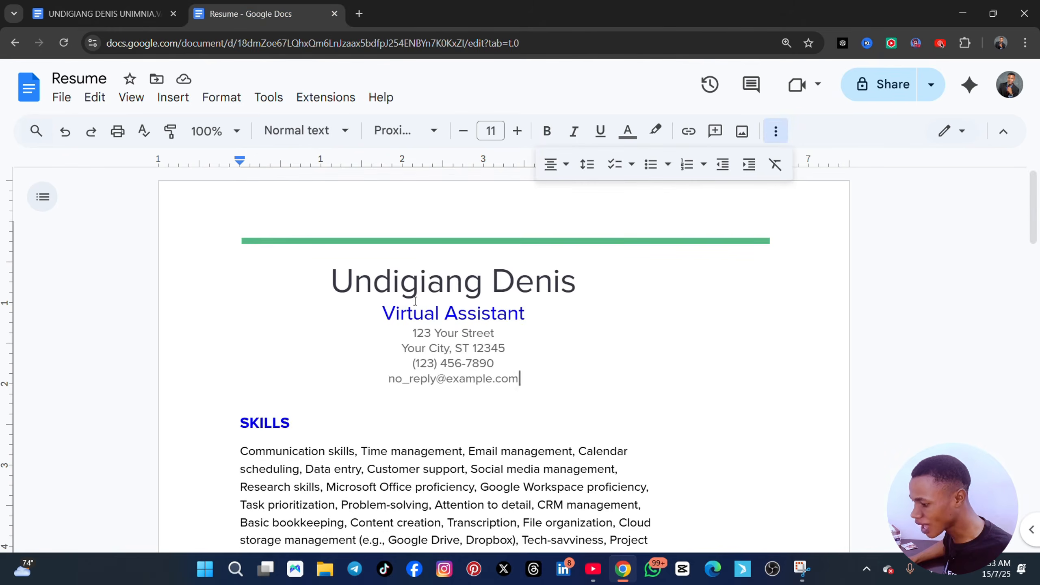
pyautogui.scroll(-5, 409, 328)
pyautogui.scroll(5, 368, 368)
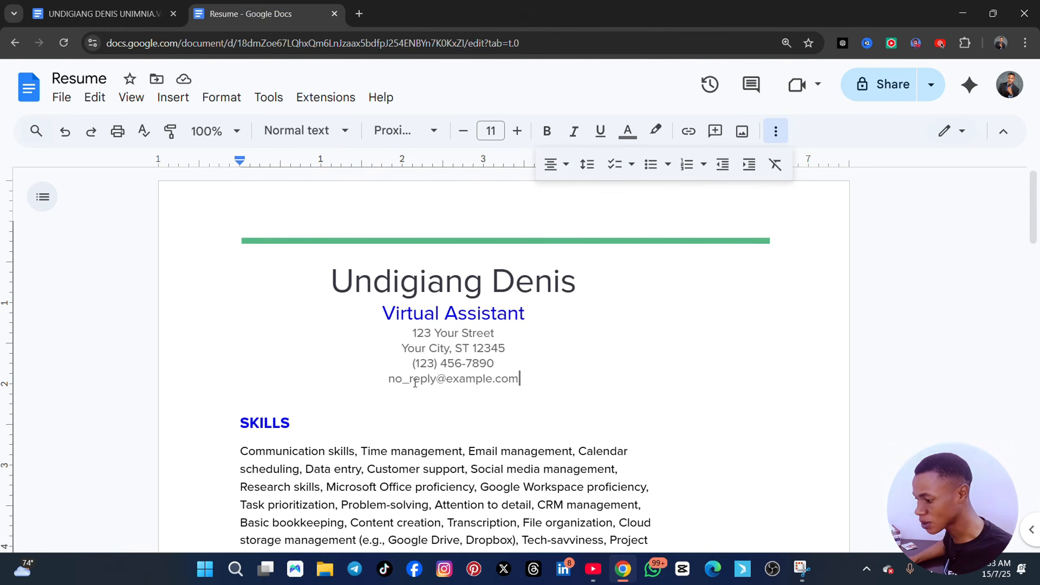
pyautogui.press('Return')
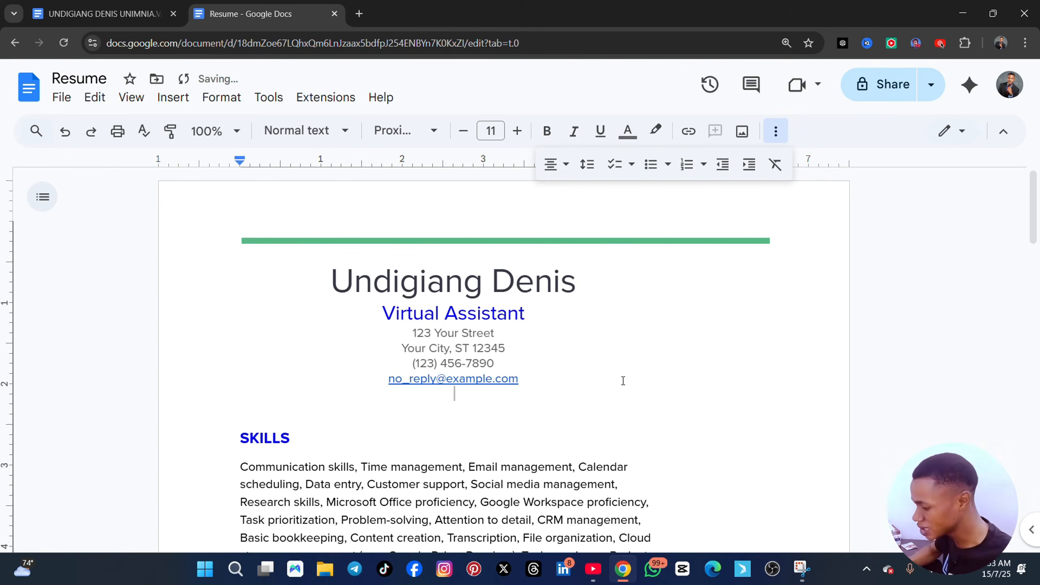
pyautogui.write('profe')
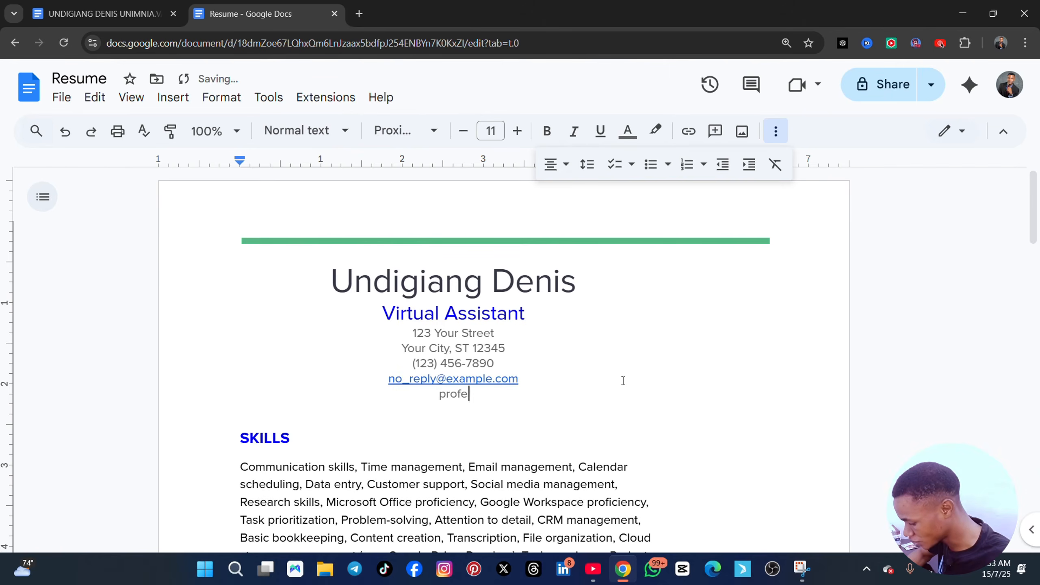
pyautogui.write('sionar')
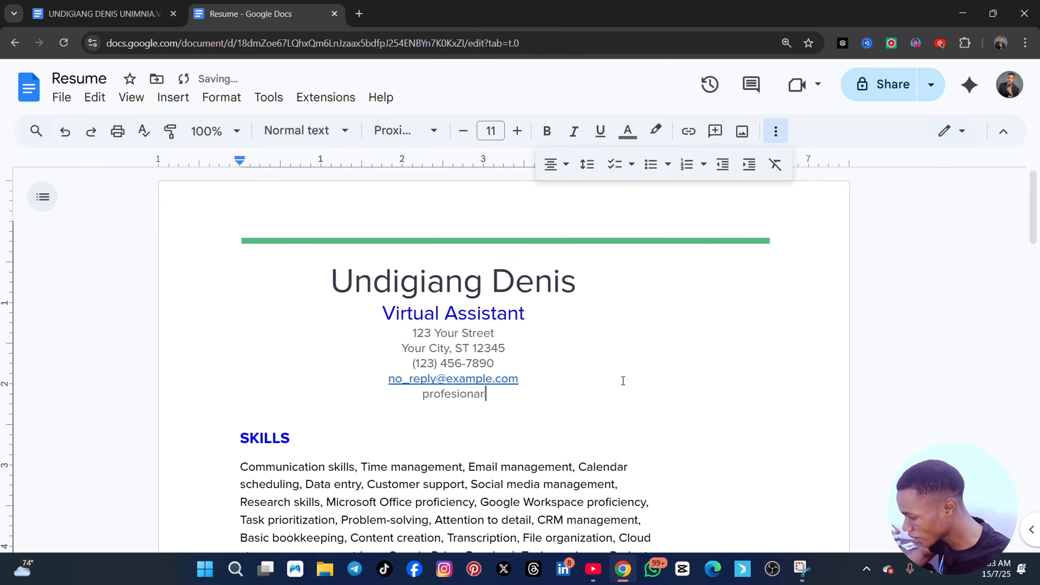
pyautogui.write('y')
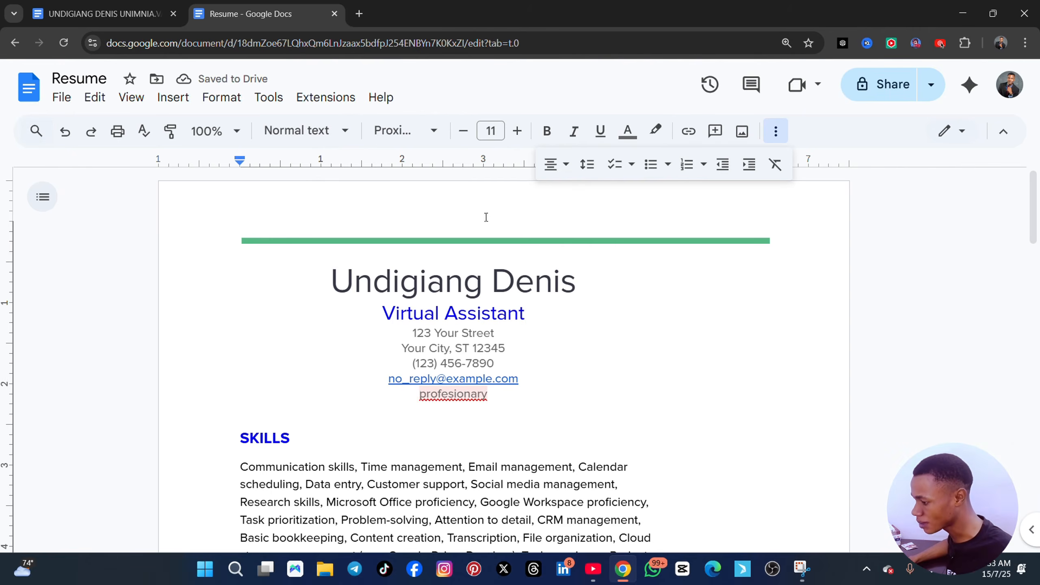
# - Left-align the new "profesionary" line and insert an empty line beneath it, above Skills
pyautogui.click(556, 164)
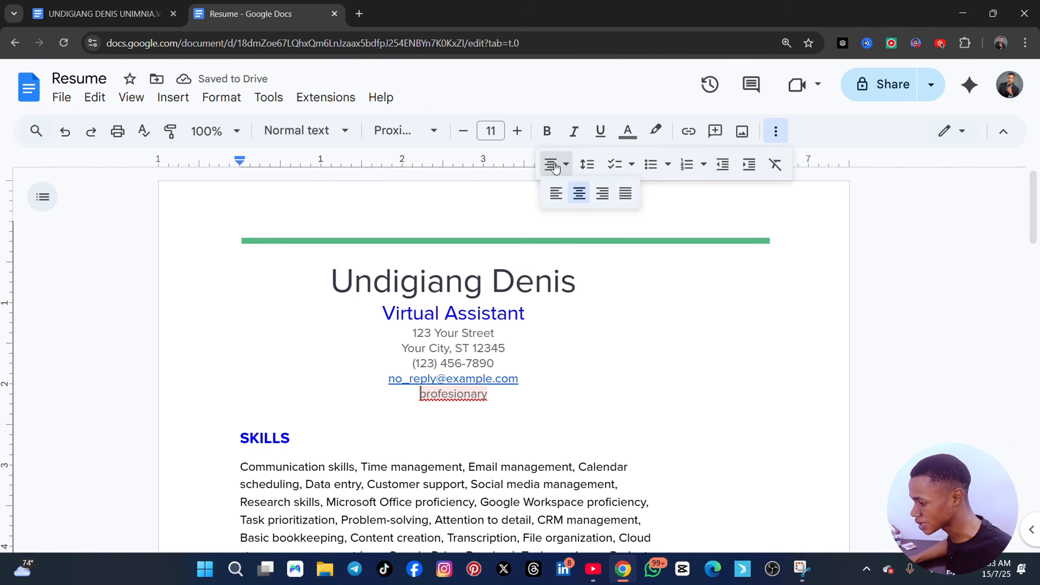
pyautogui.click(555, 193)
pyautogui.click(335, 394)
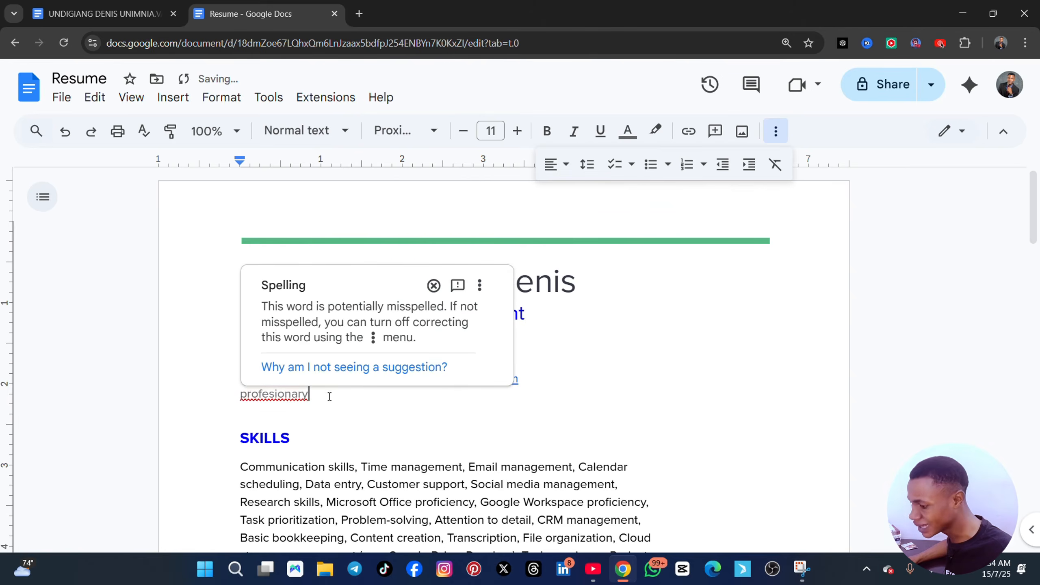
pyautogui.press('Return')
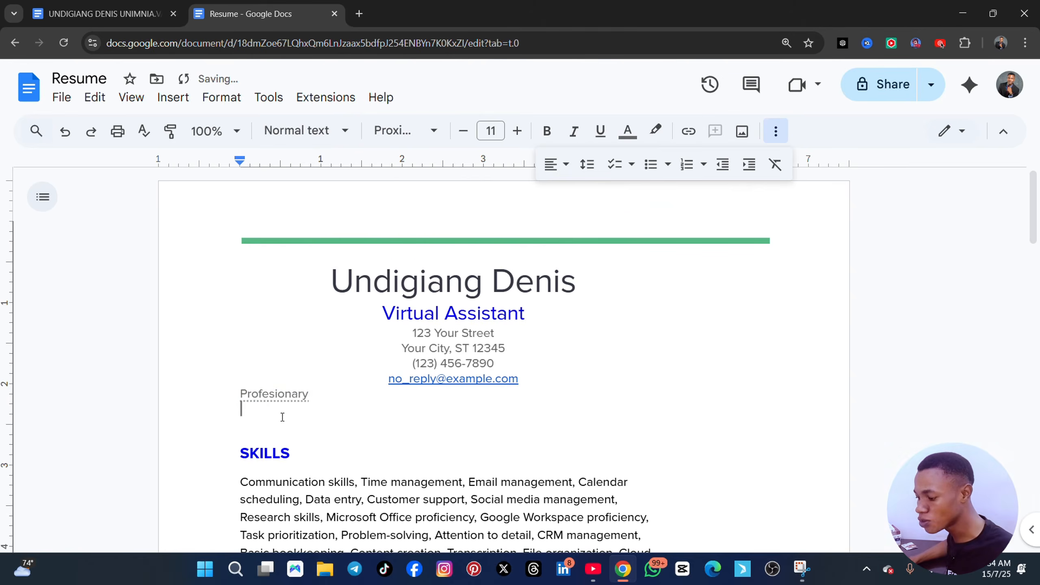
pyautogui.click(286, 393)
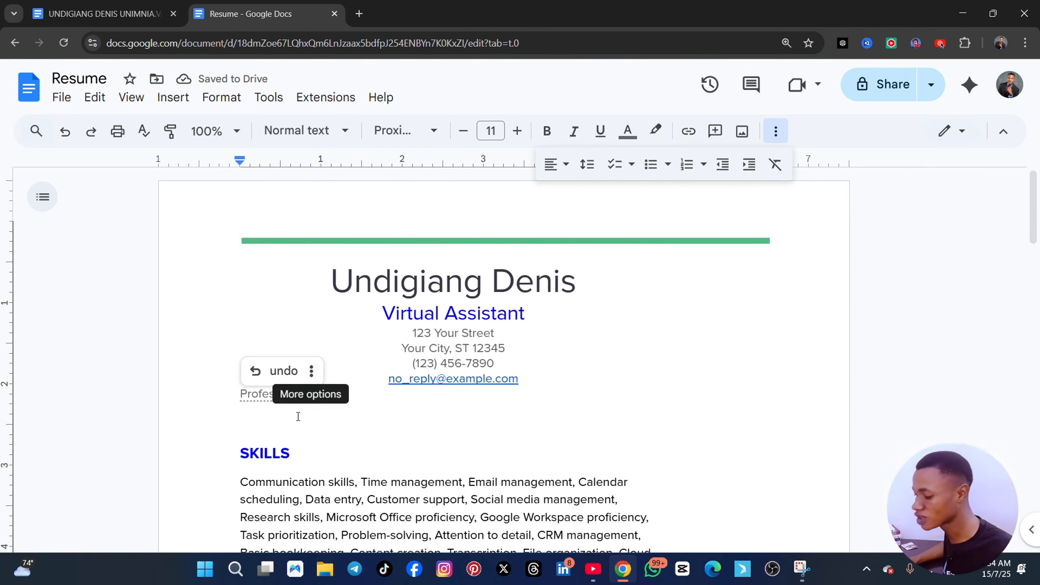
# - Check the Professional Summary in the sample CV and open ChatGPT in a new browser tab
pyautogui.click(244, 418)
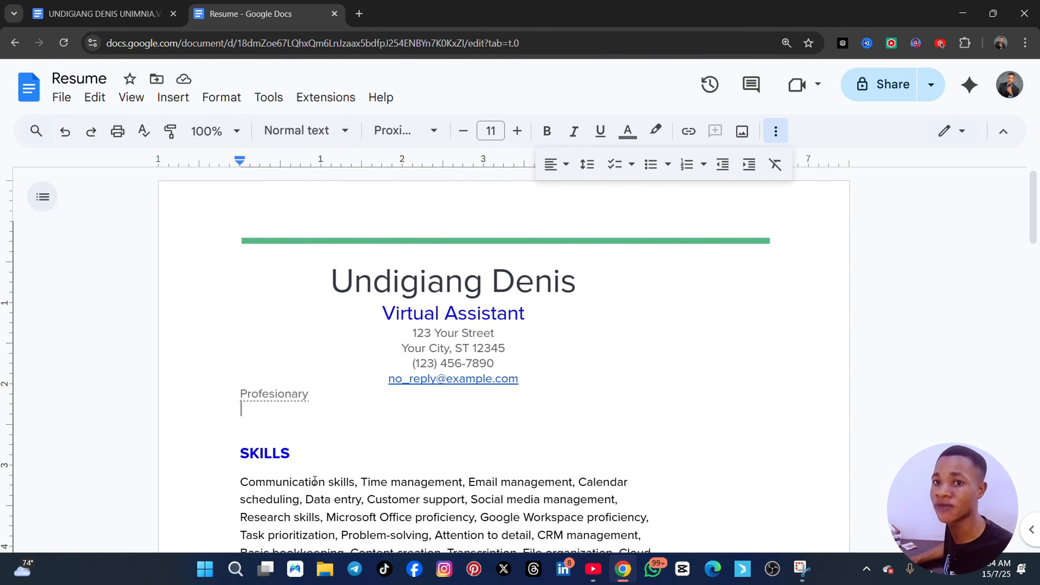
pyautogui.click(123, 13)
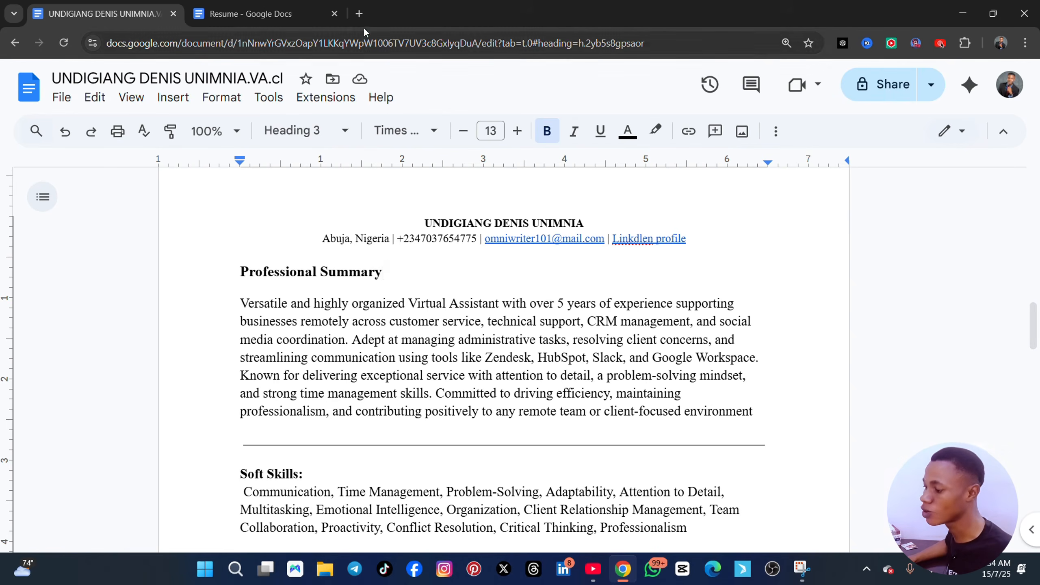
pyautogui.click(360, 14)
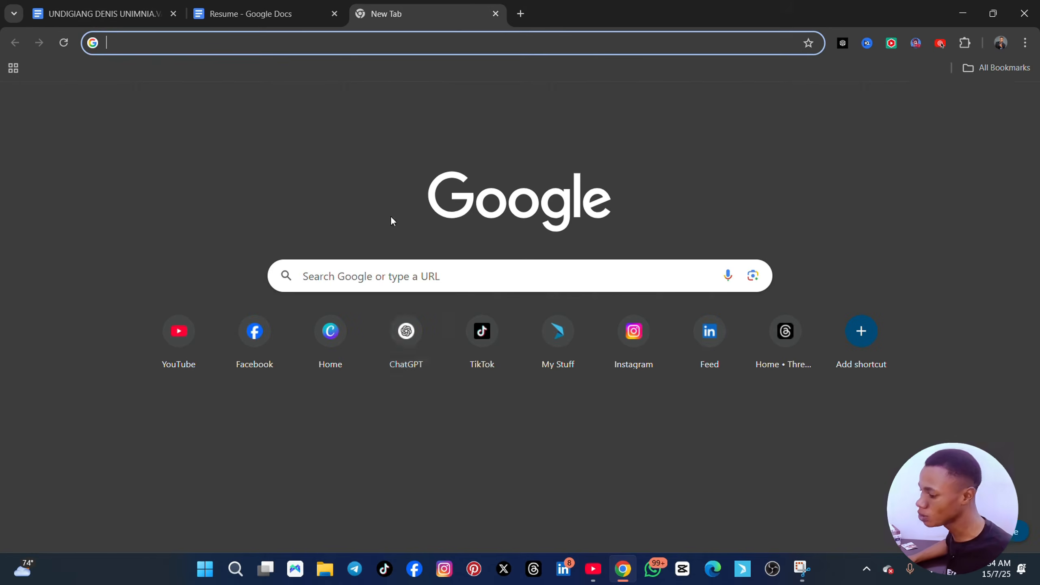
pyautogui.click(387, 325)
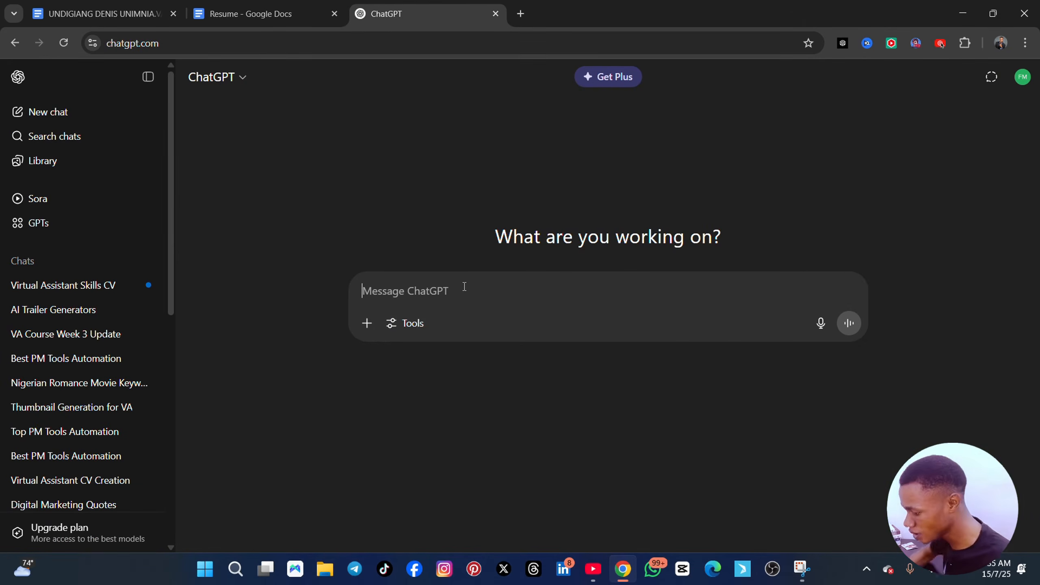
# - Send ChatGPT "i am a virtual assistant, i want to build my cv. plesase kindly help me out. first, create a good profesional summary for me"
pyautogui.write('i am a vir')
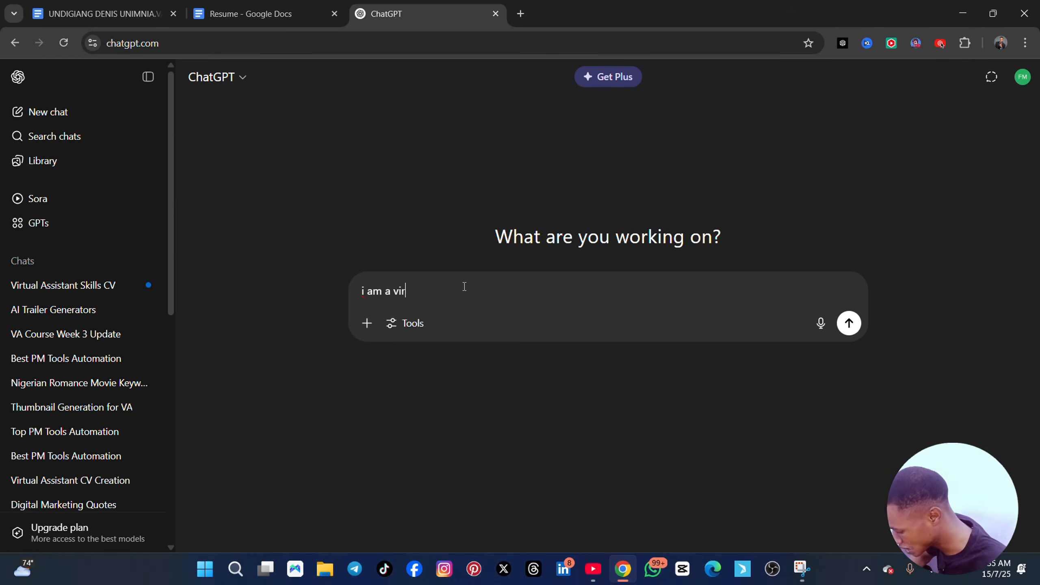
pyautogui.write('tual')
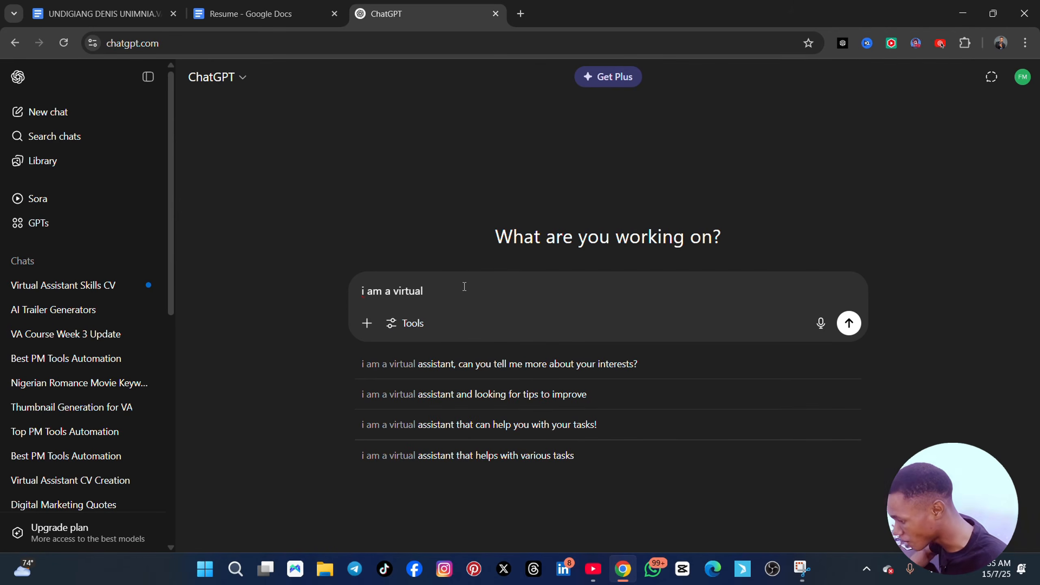
pyautogui.write(' assistant')
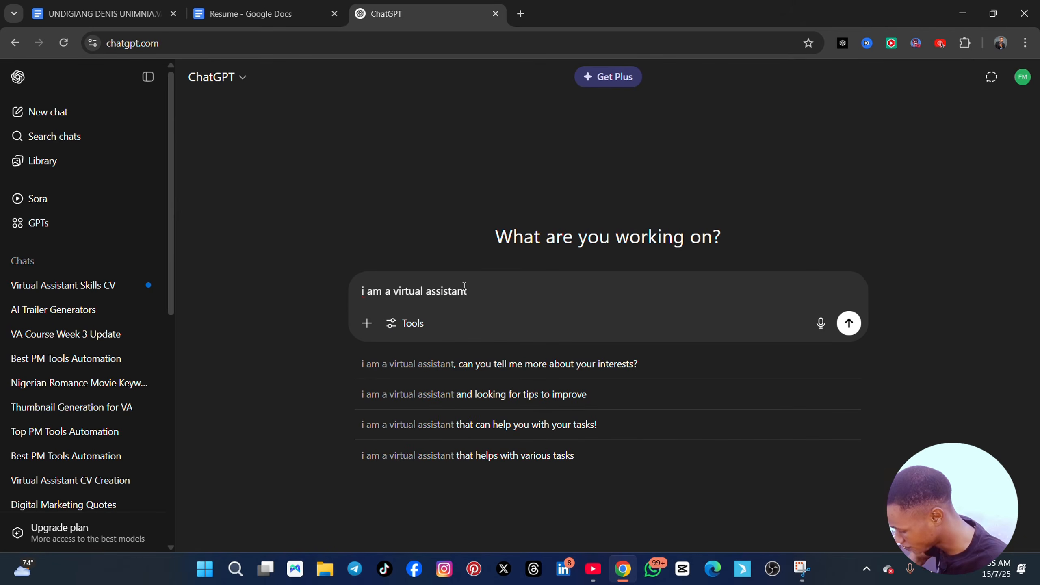
pyautogui.write(', i want t')
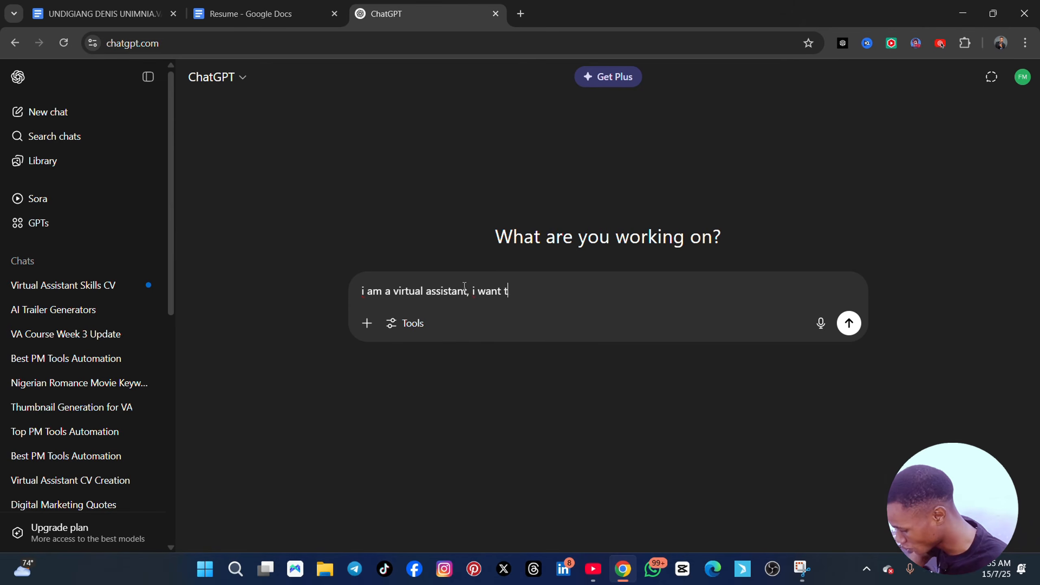
pyautogui.write('o build my ')
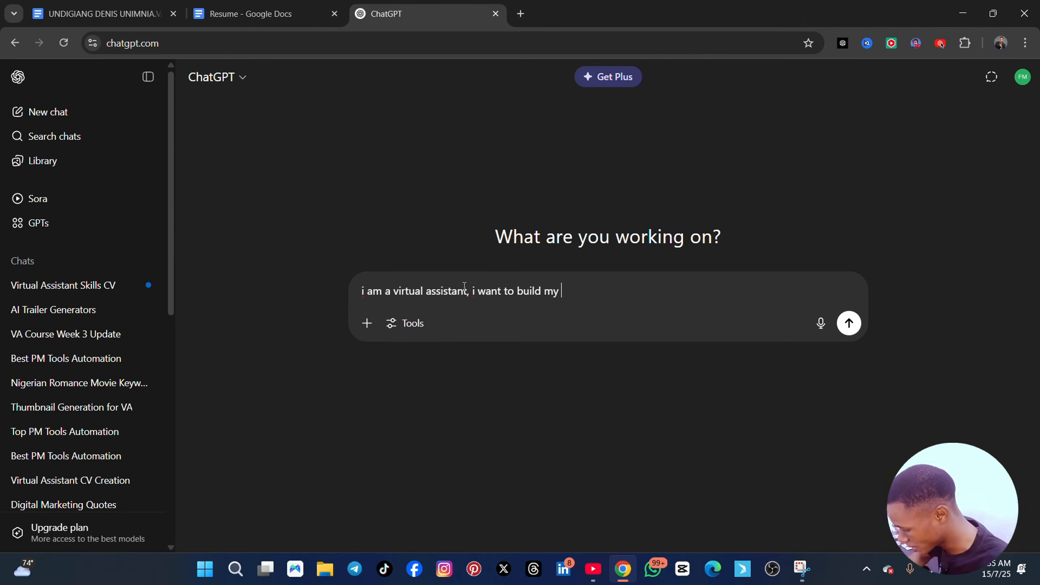
pyautogui.write('cv.p')
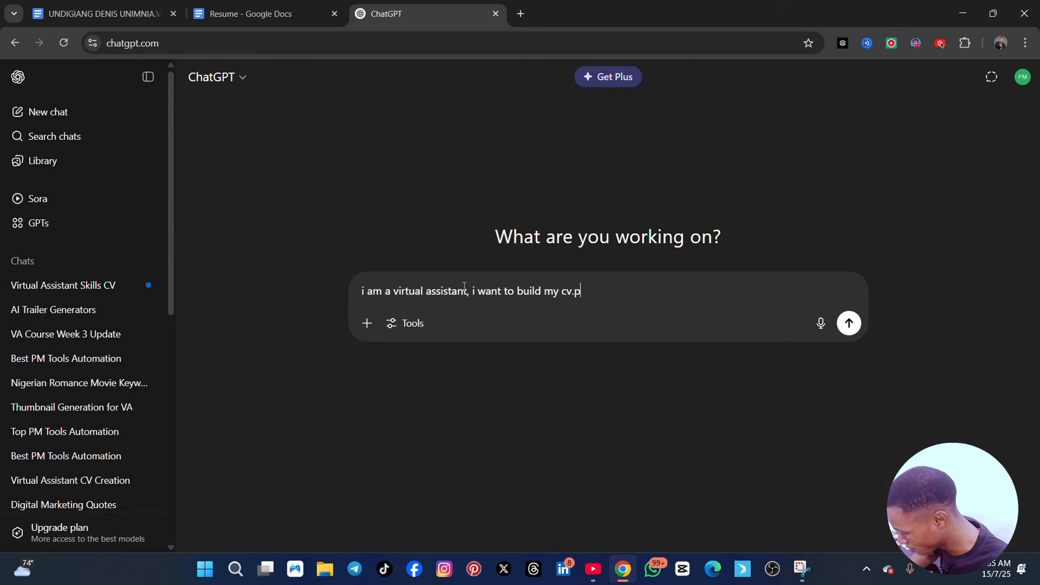
pyautogui.press('BackSpace')
pyautogui.write(' plesa')
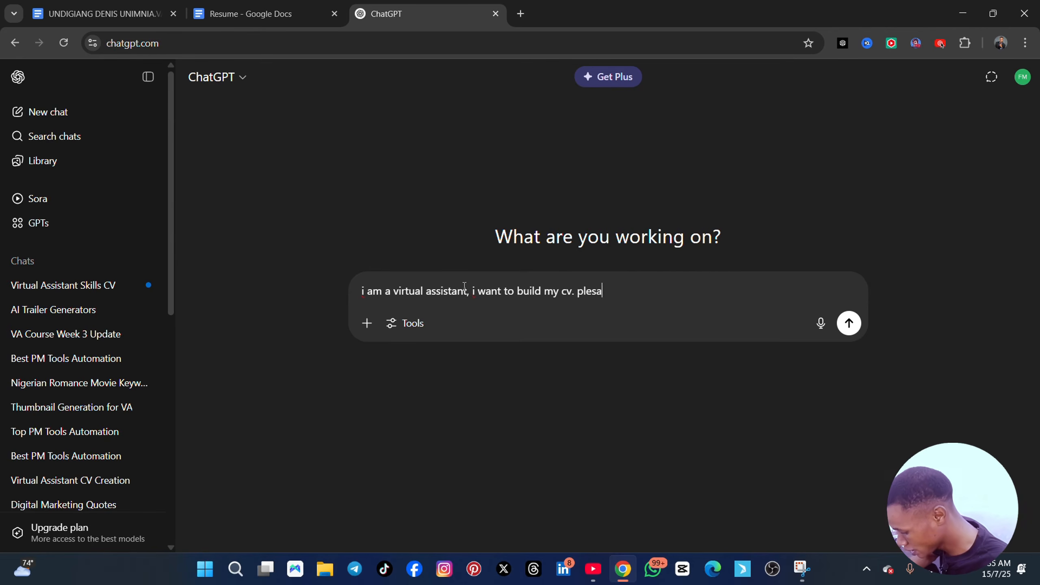
pyautogui.write('se kindlu')
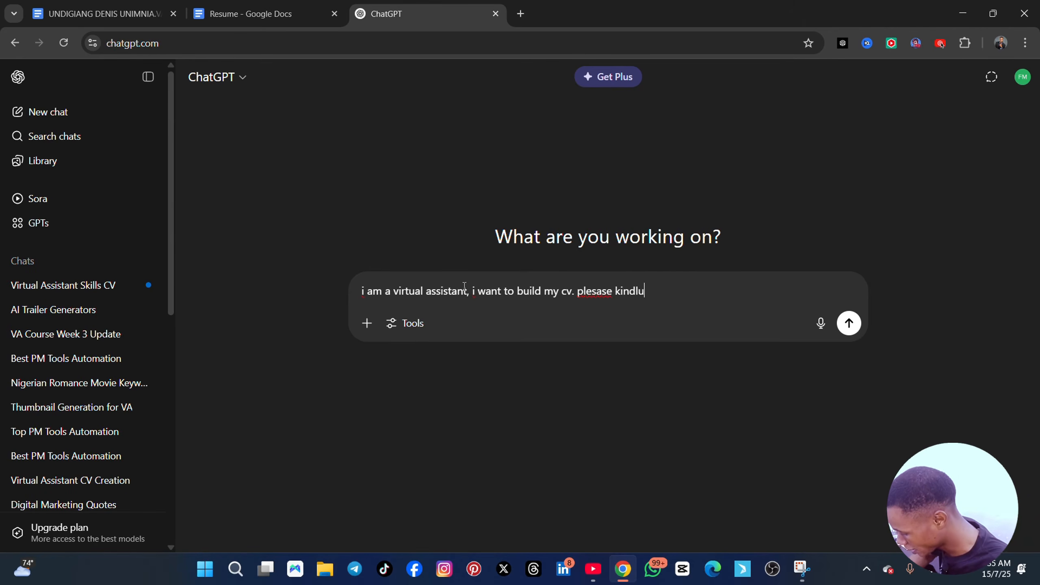
pyautogui.press('BackSpace')
pyautogui.write('y help ')
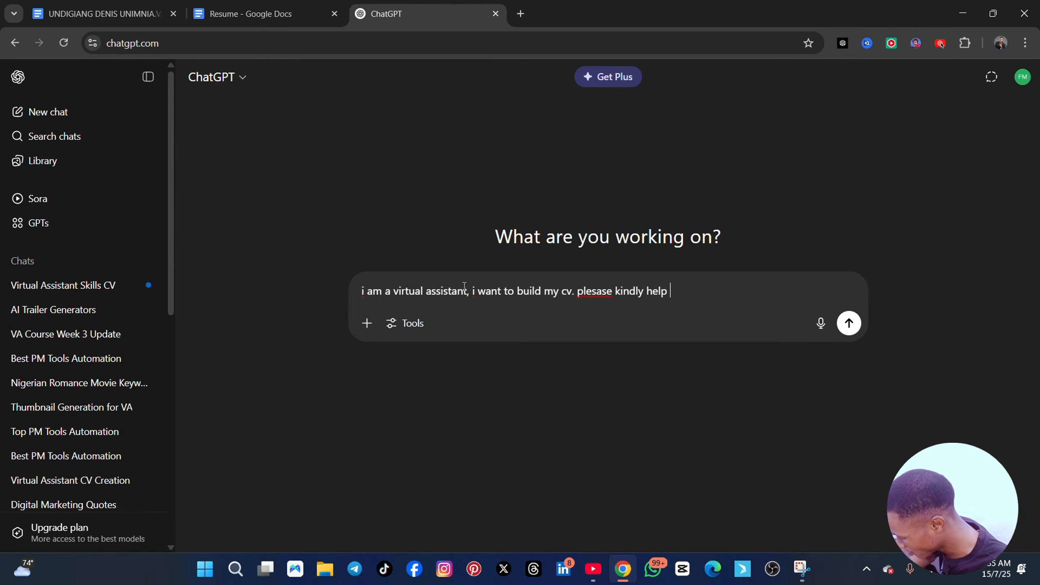
pyautogui.write('me tto')
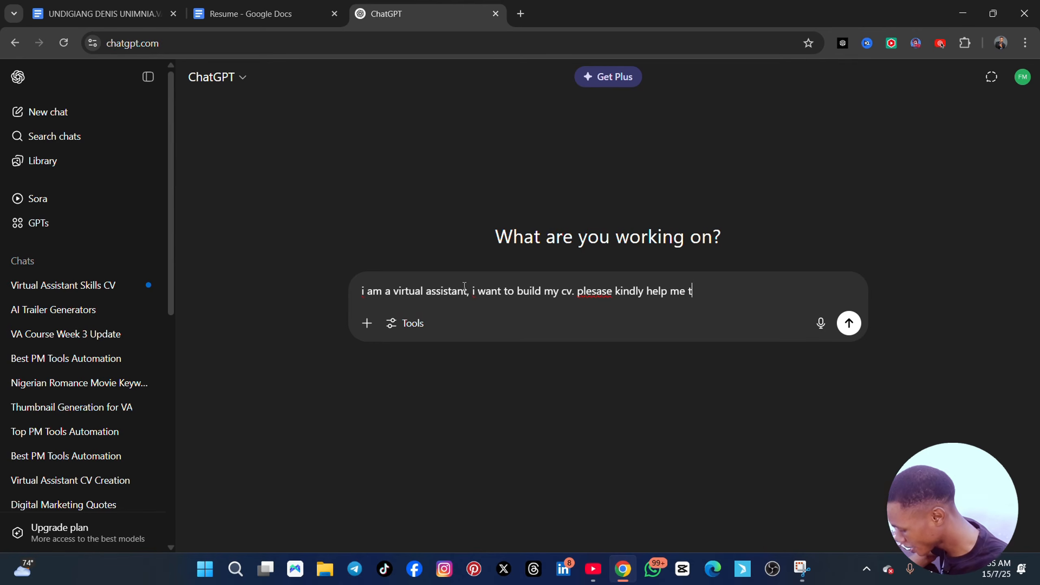
pyautogui.press('BackSpace')
pyautogui.press('BackSpace')
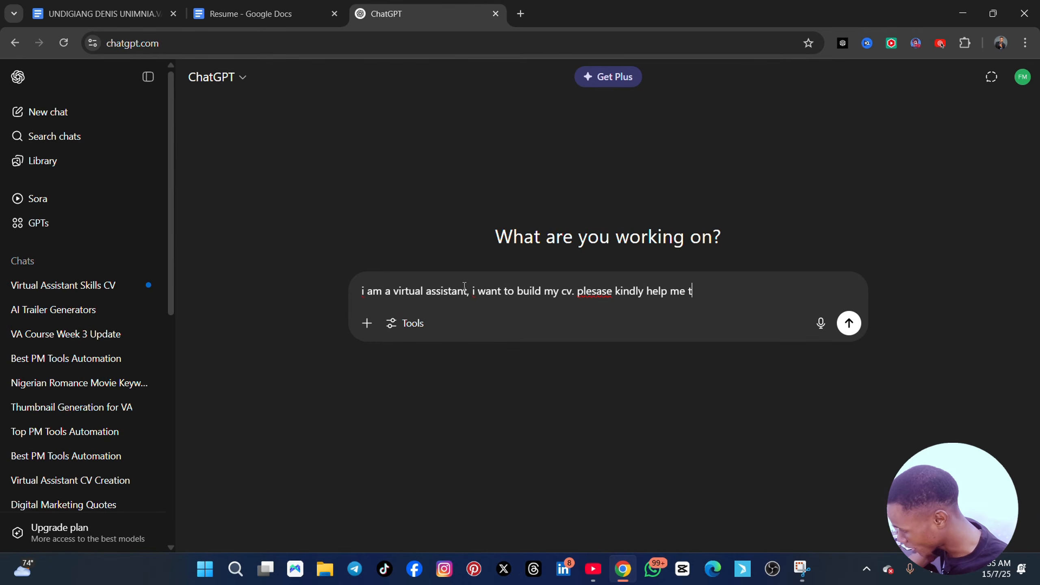
pyautogui.write('out.')
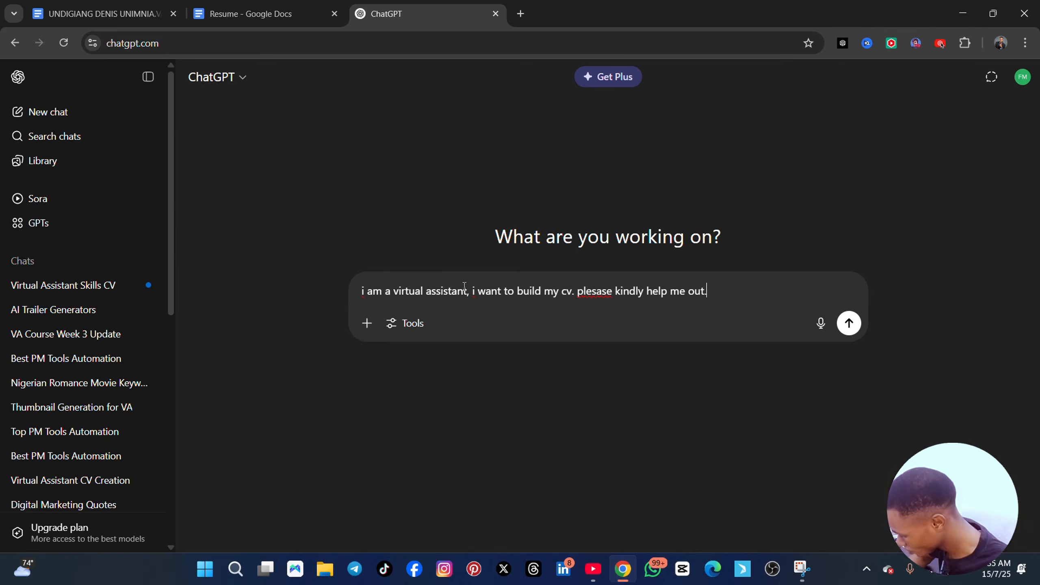
pyautogui.write(' first, c')
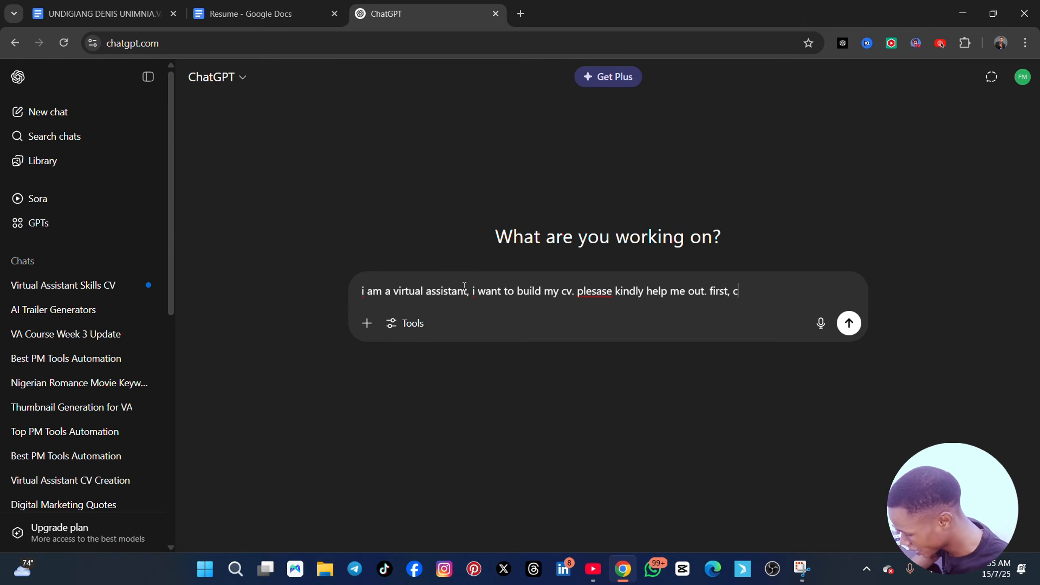
pyautogui.write('reate a go')
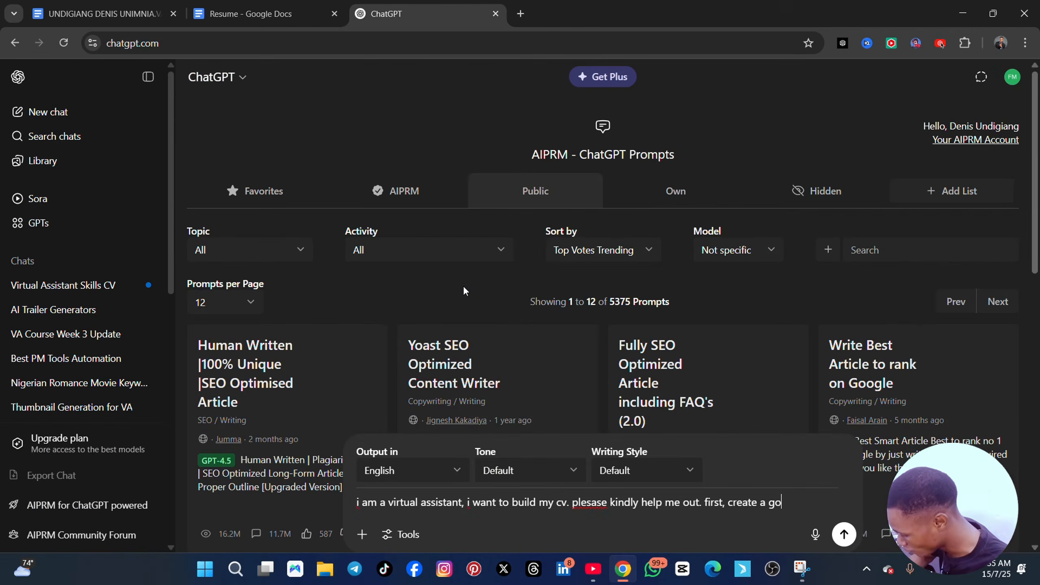
pyautogui.write('od prof')
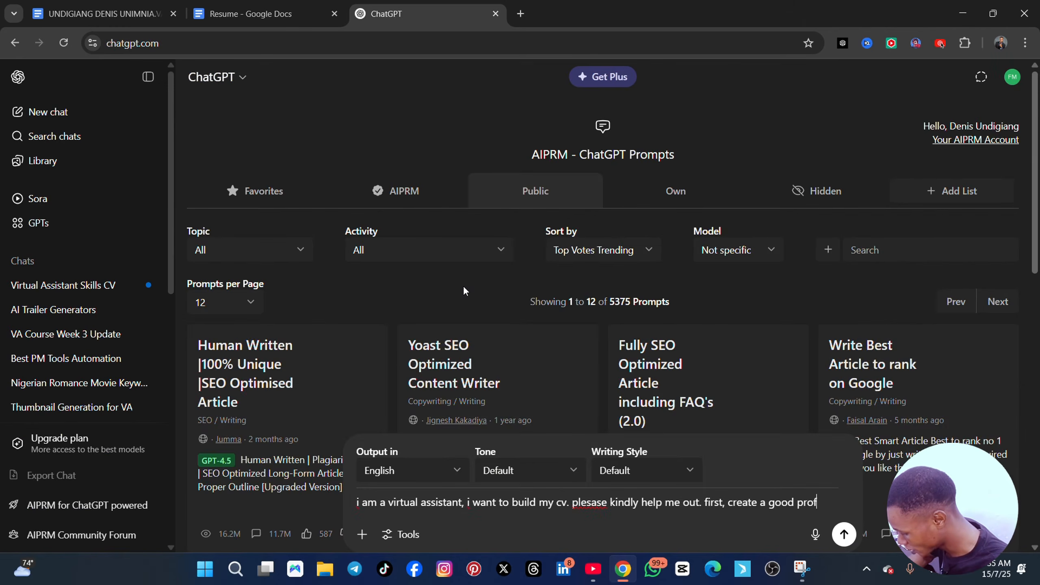
pyautogui.write('esional su')
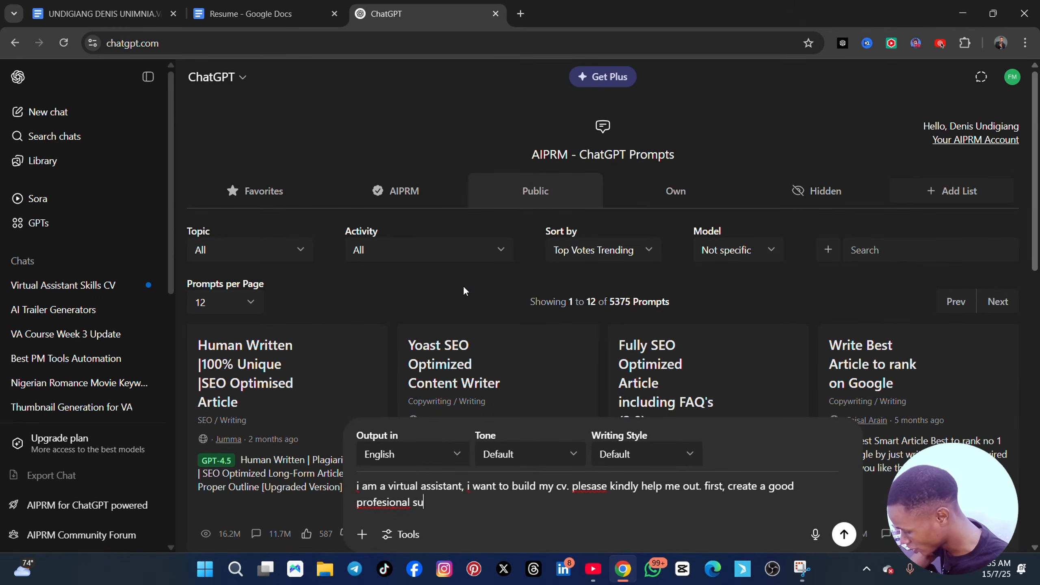
pyautogui.write('mmary for me')
pyautogui.press('Return')
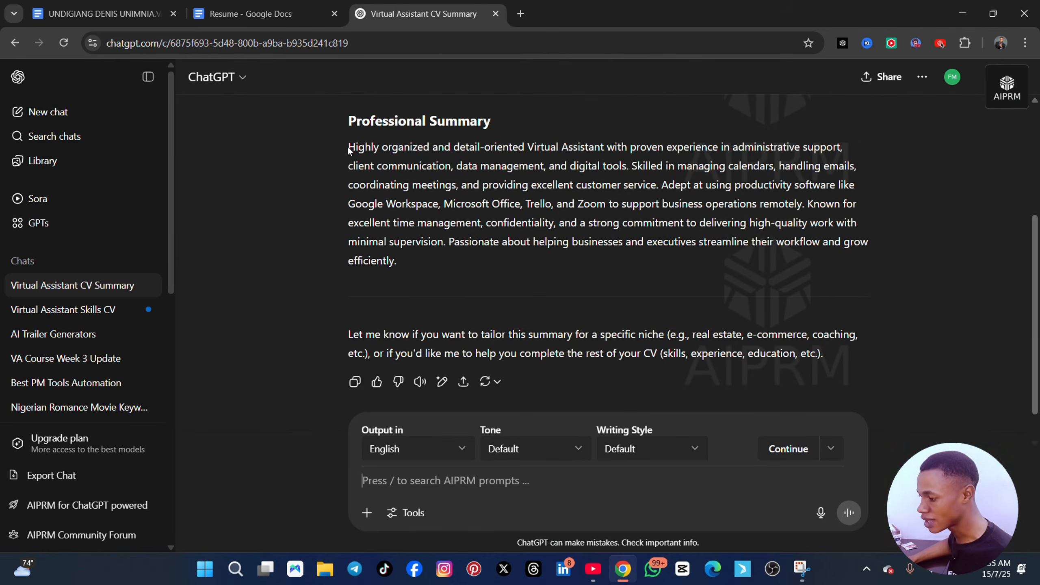
# - Copy the whole Professional Summary paragraph from ChatGPT's reply, from "Highly organized" through "grow efficiently."
pyautogui.moveTo(349, 147); pyautogui.dragTo(400, 265)
pyautogui.rightClick(409, 205)
pyautogui.click(414, 213)
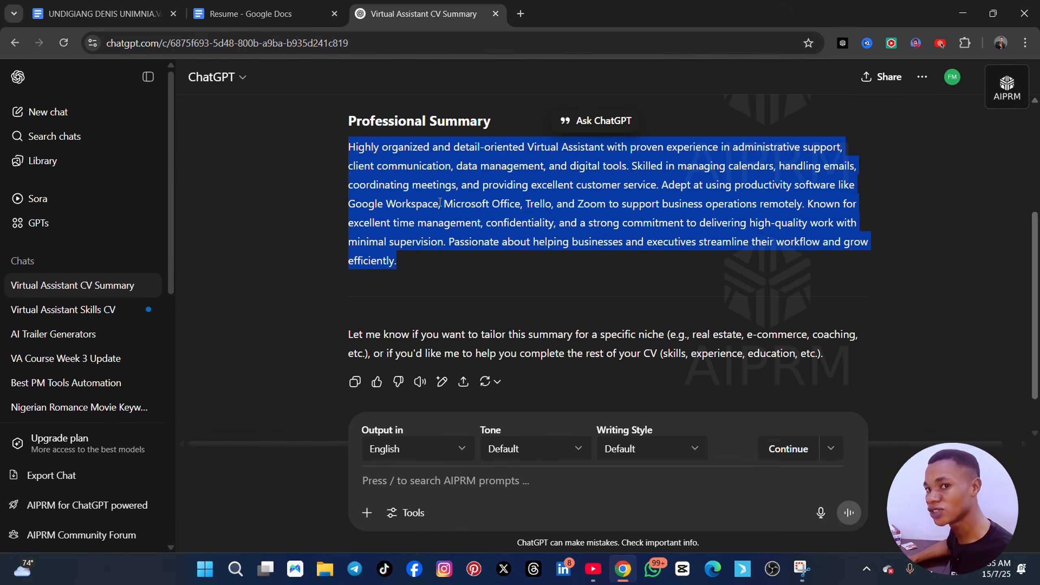
# - Create a new blank Google Docs document from the resume document and paste the copied summary paragraph into it
pyautogui.click(237, 16)
pyautogui.click(116, 13)
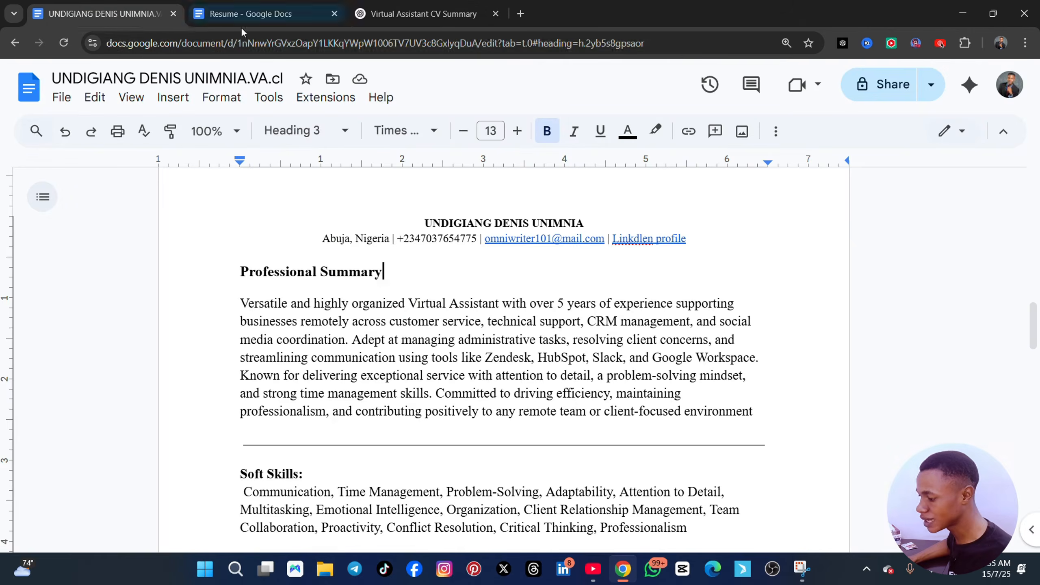
pyautogui.click(240, 16)
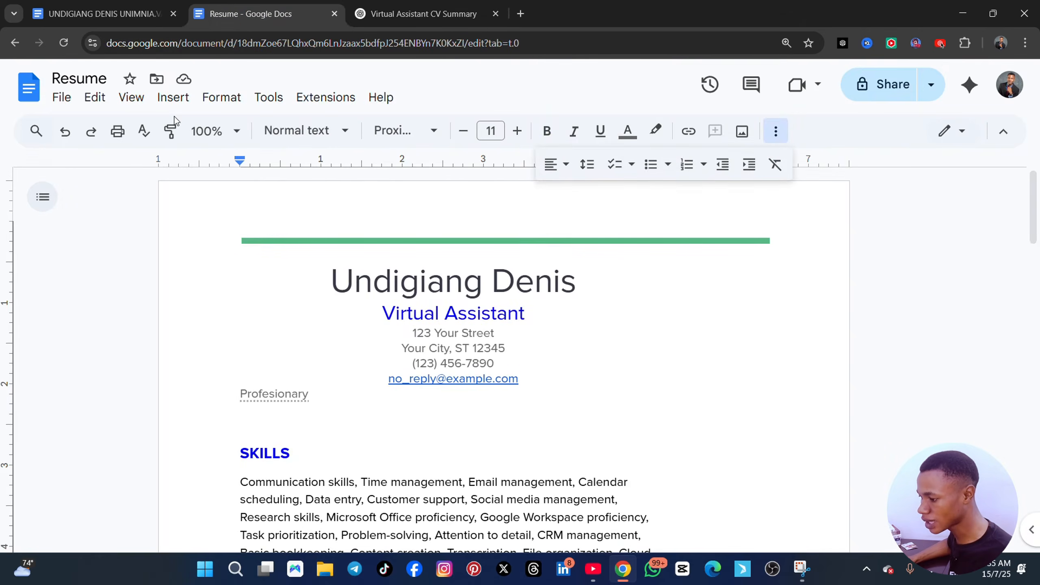
pyautogui.click(62, 97)
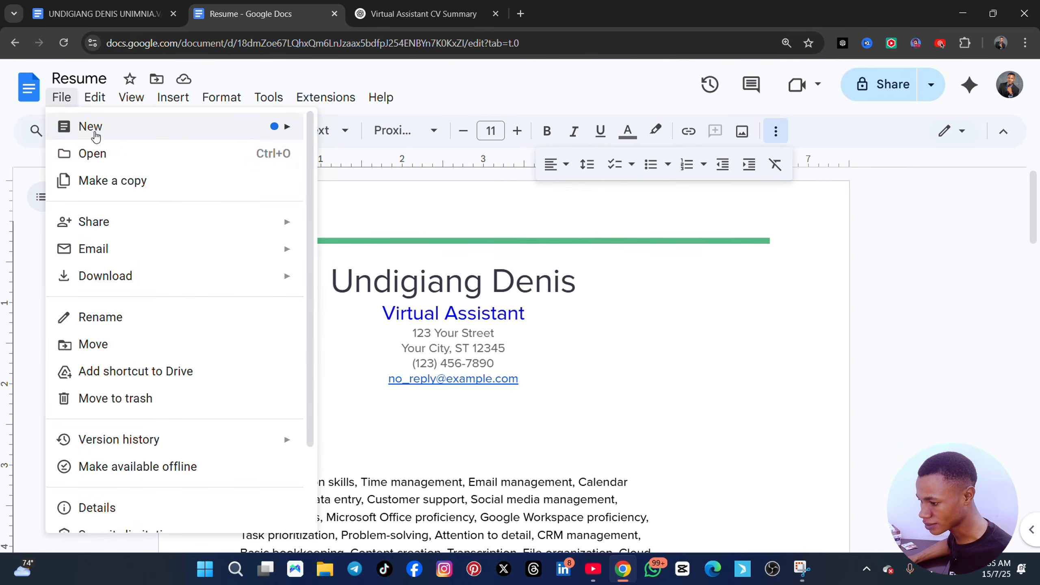
pyautogui.moveTo(97, 133)
pyautogui.click(348, 132)
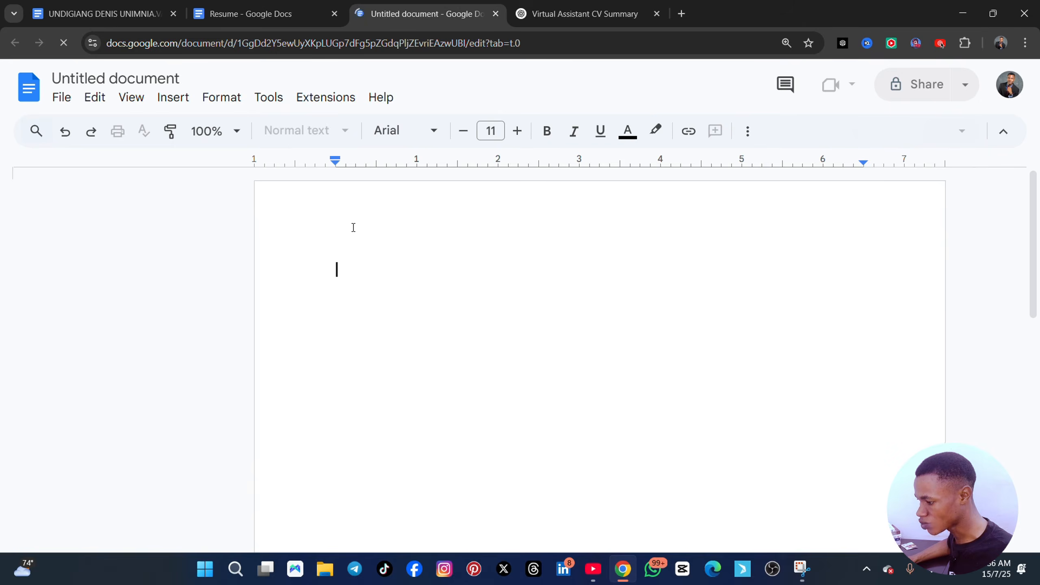
pyautogui.hotkey('ctrl', 'v')
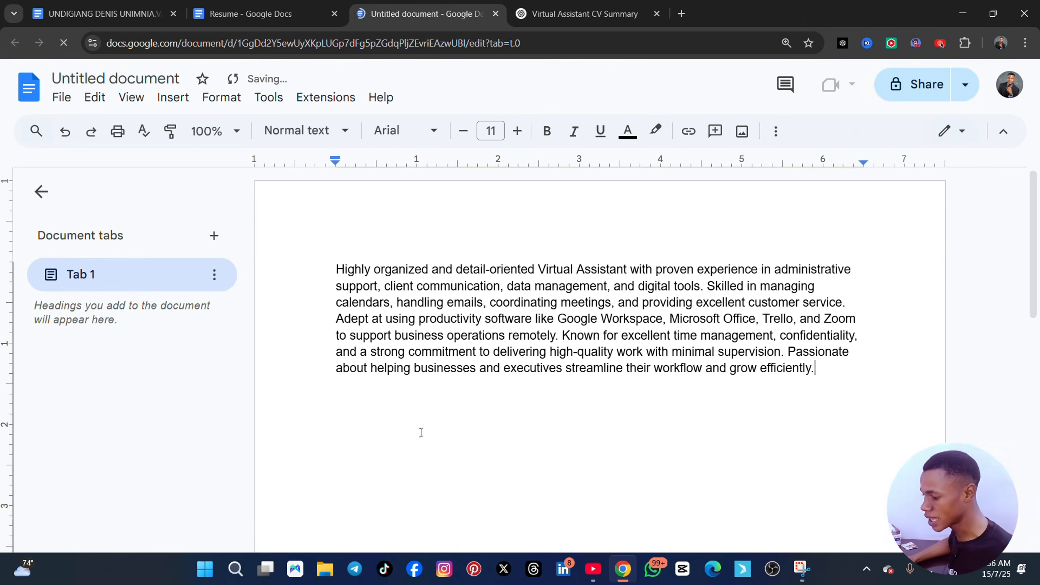
# - Add the heading line "Professional summary" above the pasted paragraph, with an empty line between them
pyautogui.click(349, 248)
pyautogui.click(334, 264)
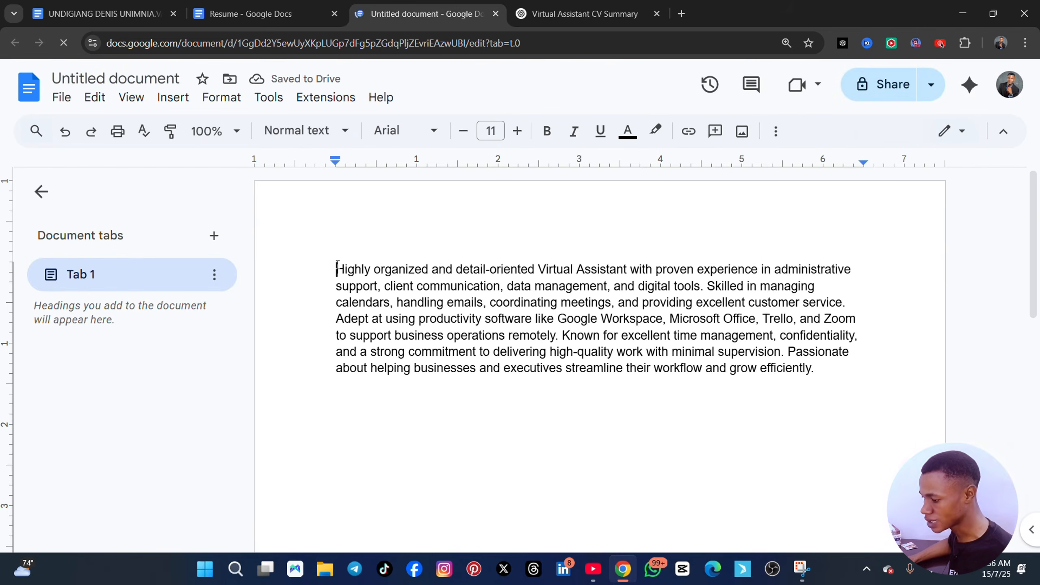
pyautogui.press('Return')
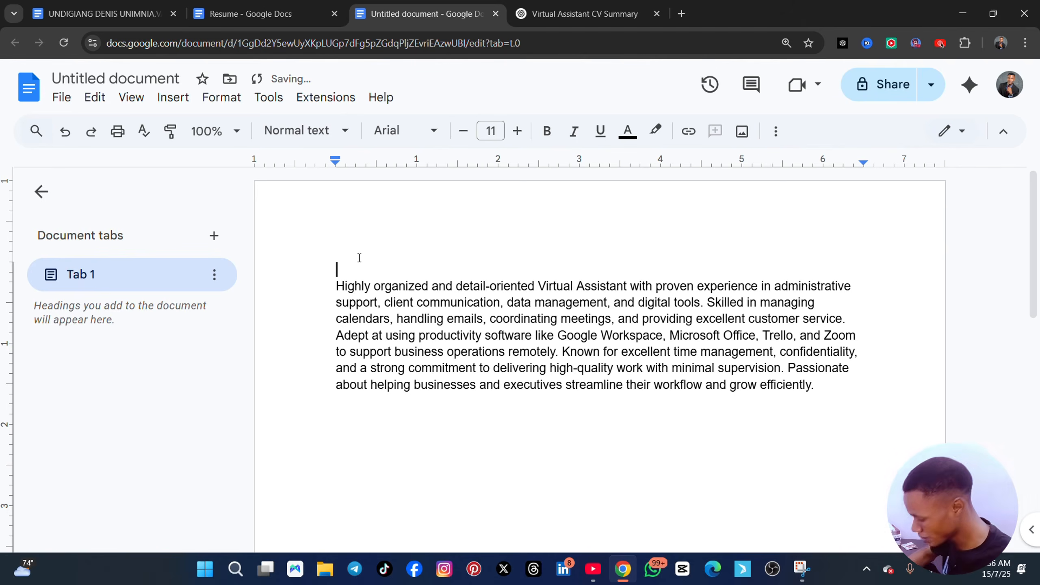
pyautogui.write('profesional')
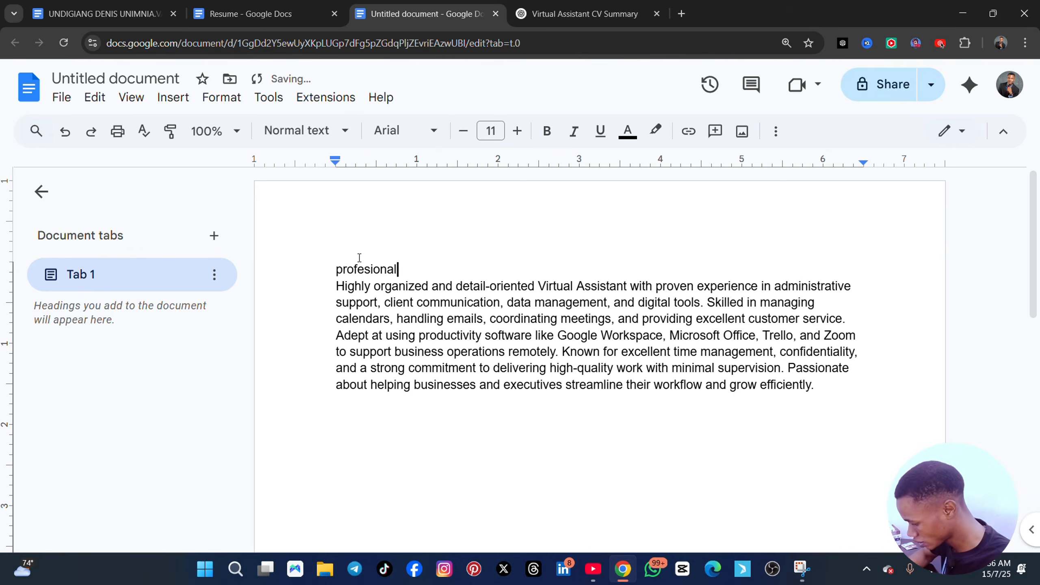
pyautogui.write(' sumamry')
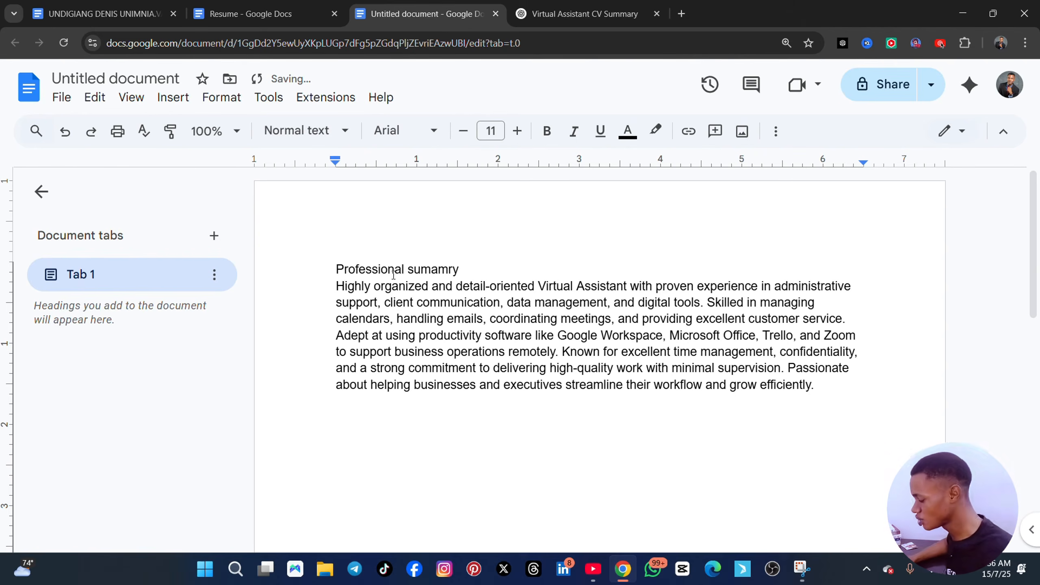
pyautogui.press('Return')
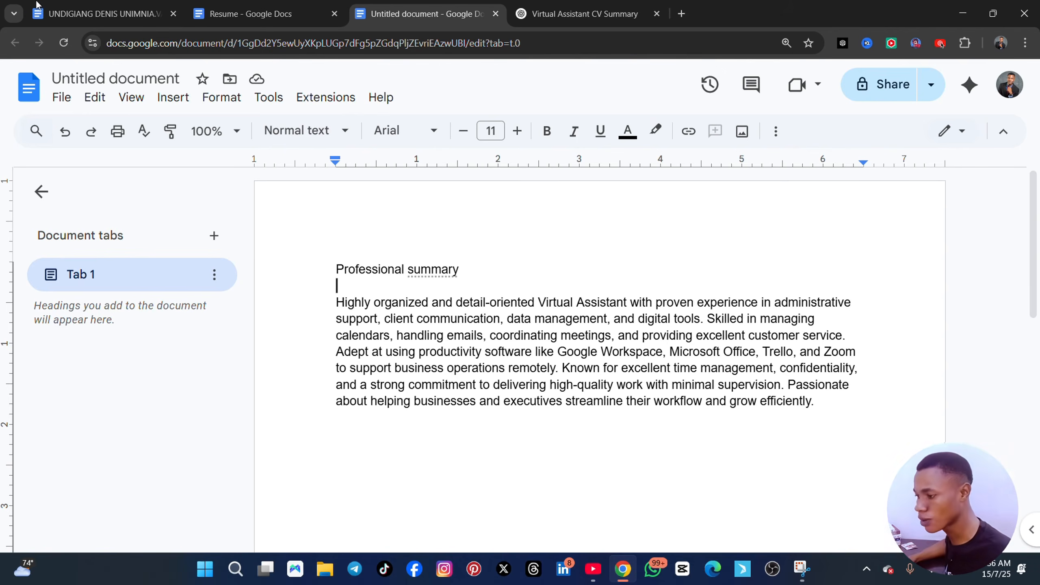
# - Examine the layout of the sample CV, especially the name line above the contact details and Professional Summary
pyautogui.click(67, 17)
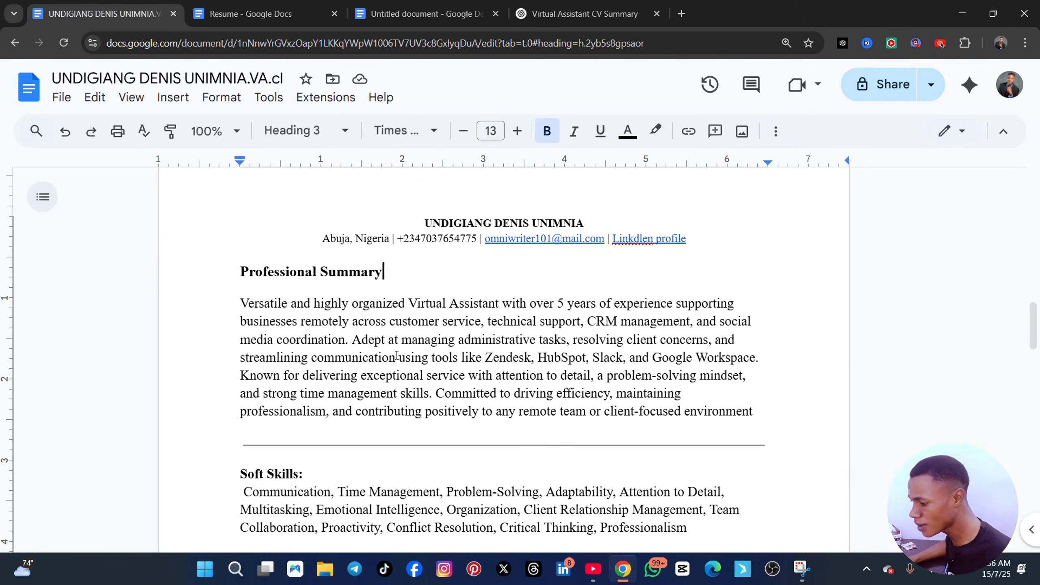
pyautogui.scroll(-2, 311, 250)
pyautogui.scroll(2, 334, 262)
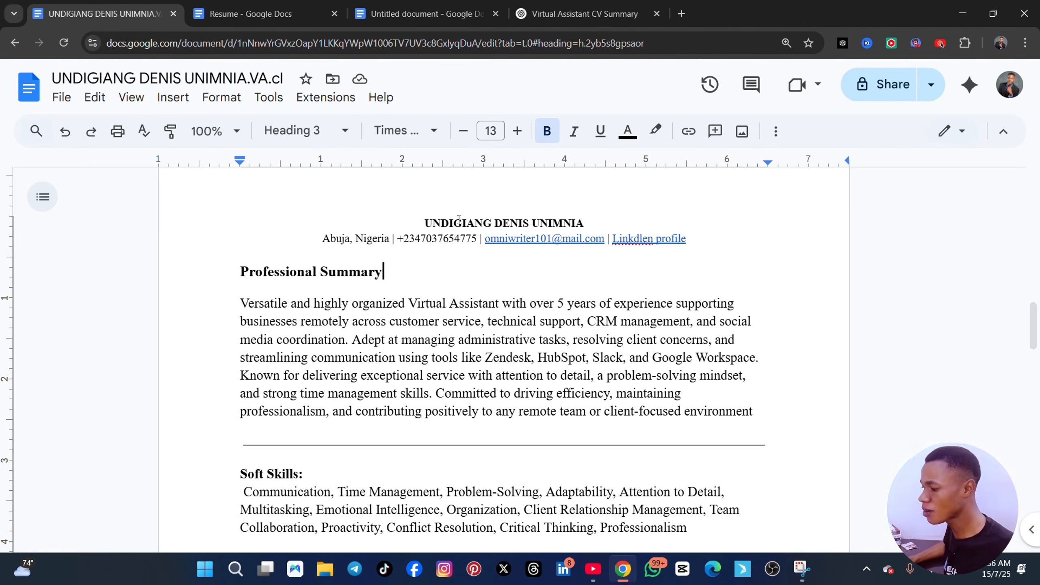
pyautogui.click(587, 222)
pyautogui.moveTo(586, 222); pyautogui.dragTo(418, 217)
pyautogui.click(416, 215)
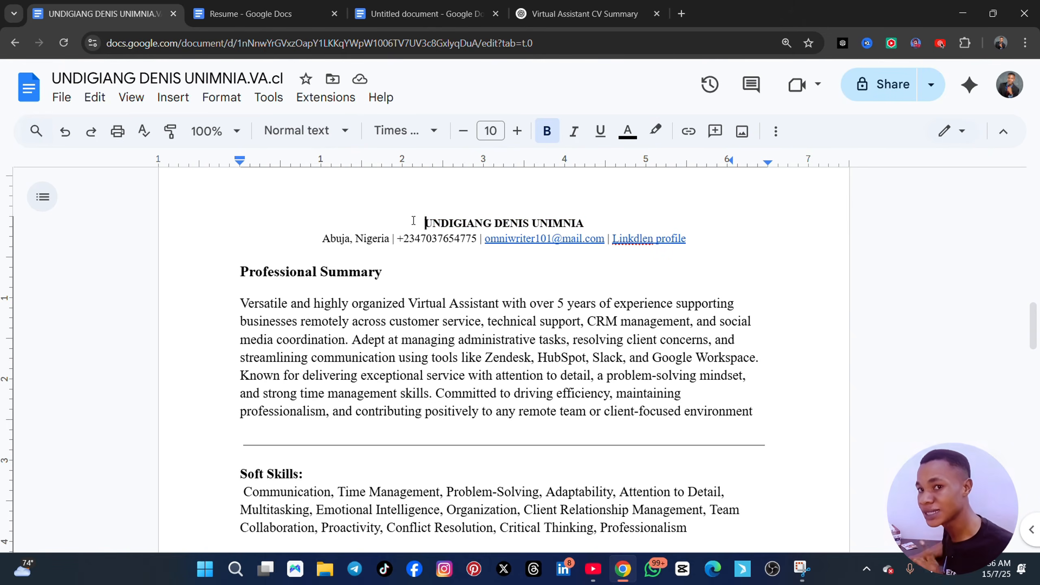
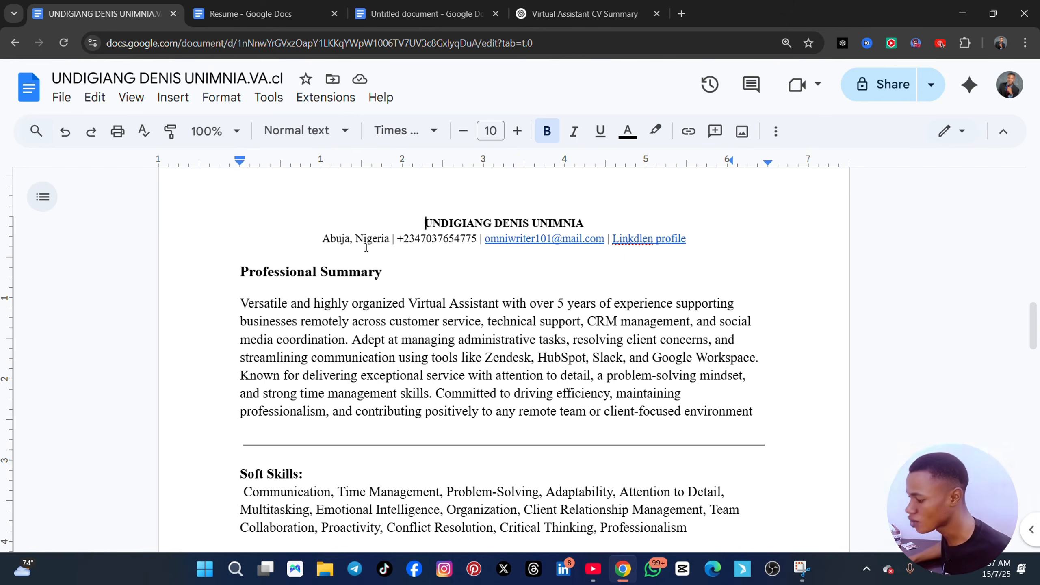
# - Compare the phone, e-mail and LinkedIn entries in the sample CV's contact line with the contact details in the Resume document
pyautogui.moveTo(478, 239); pyautogui.dragTo(410, 238)
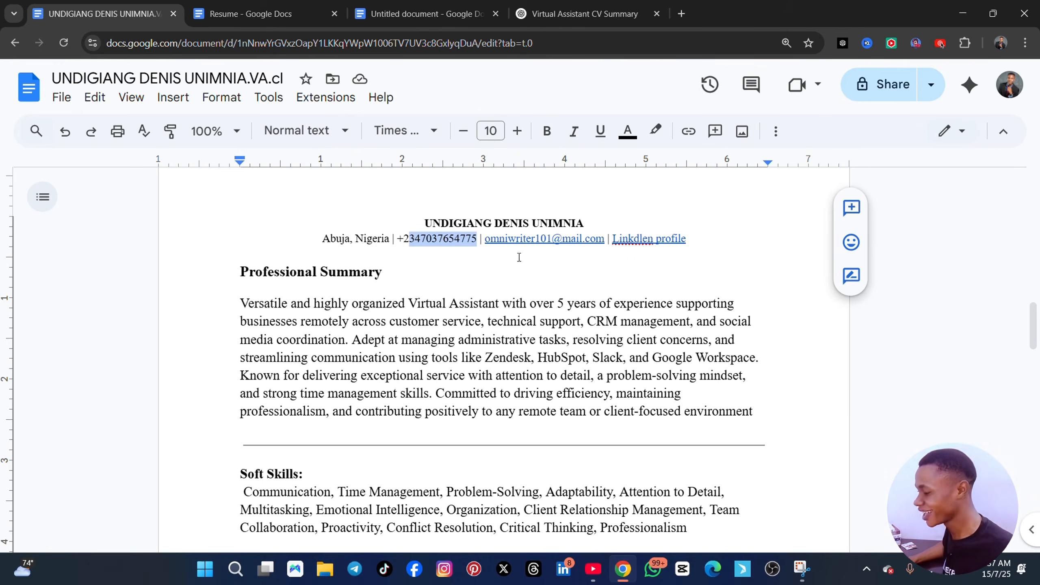
pyautogui.moveTo(485, 237); pyautogui.dragTo(608, 243)
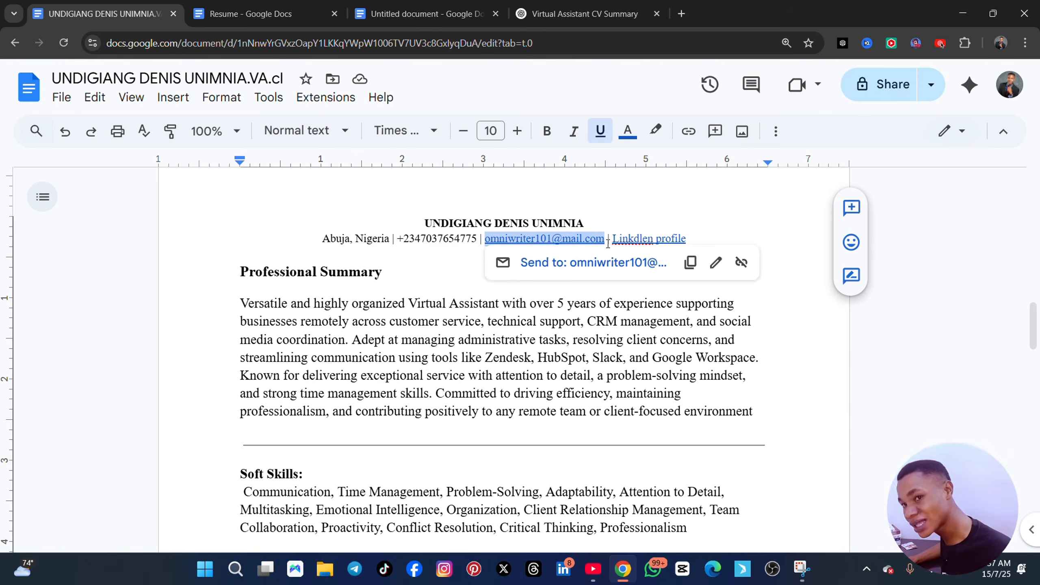
pyautogui.click(248, 13)
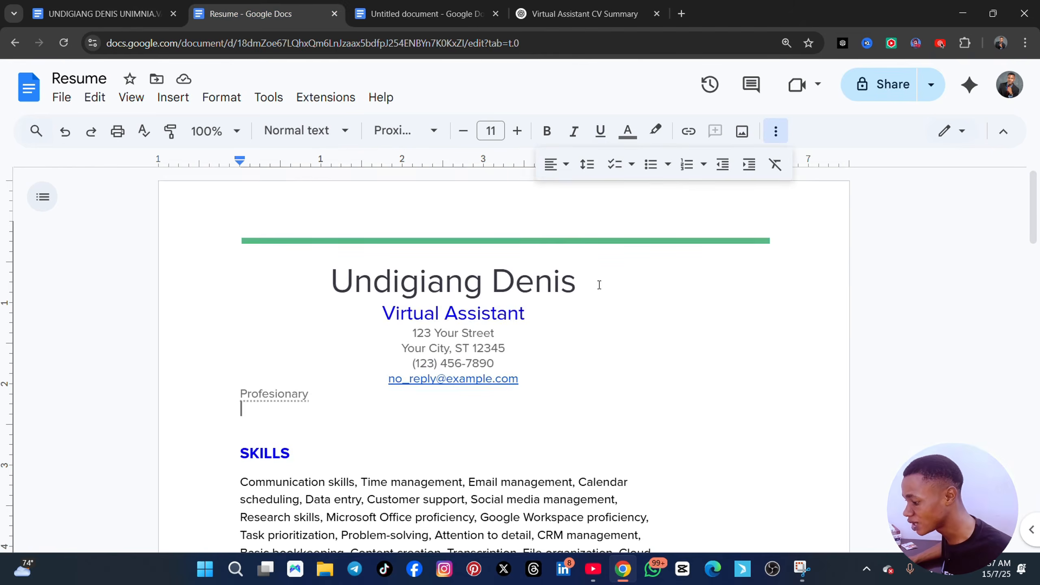
pyautogui.scroll(-3, 600, 285)
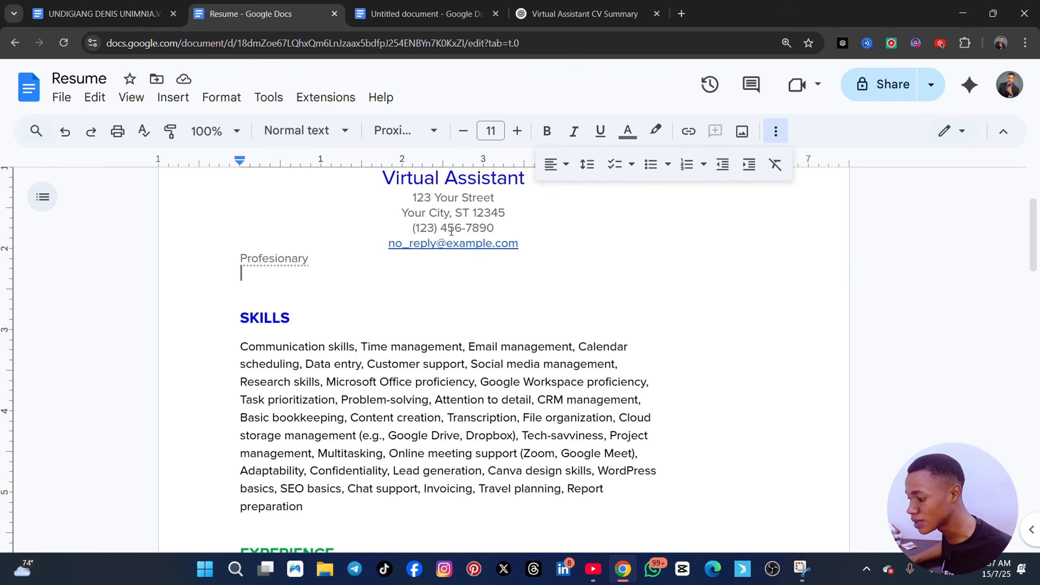
pyautogui.scroll(3, 451, 232)
pyautogui.scroll(-3, 446, 315)
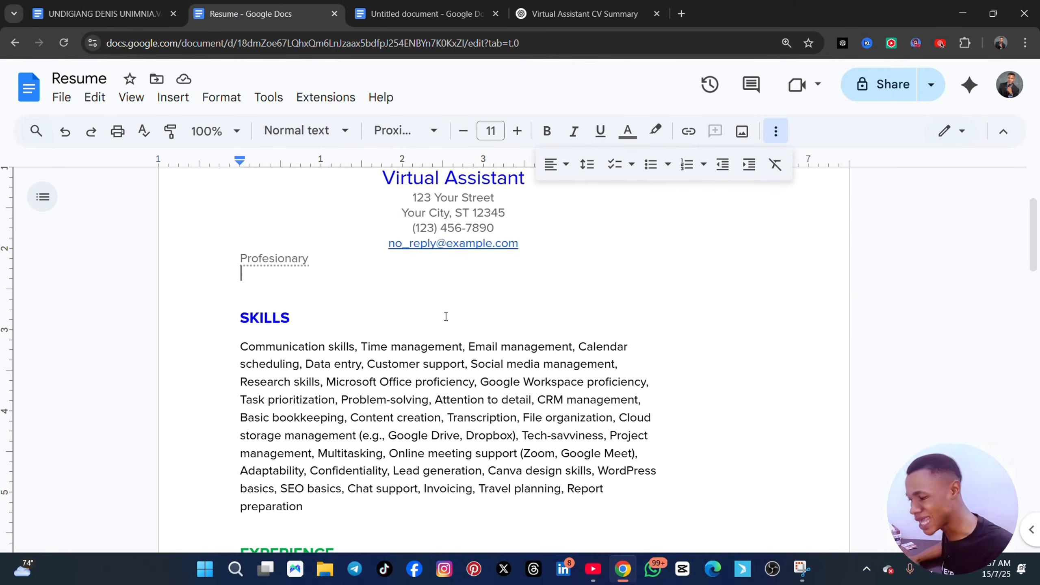
pyautogui.click(103, 14)
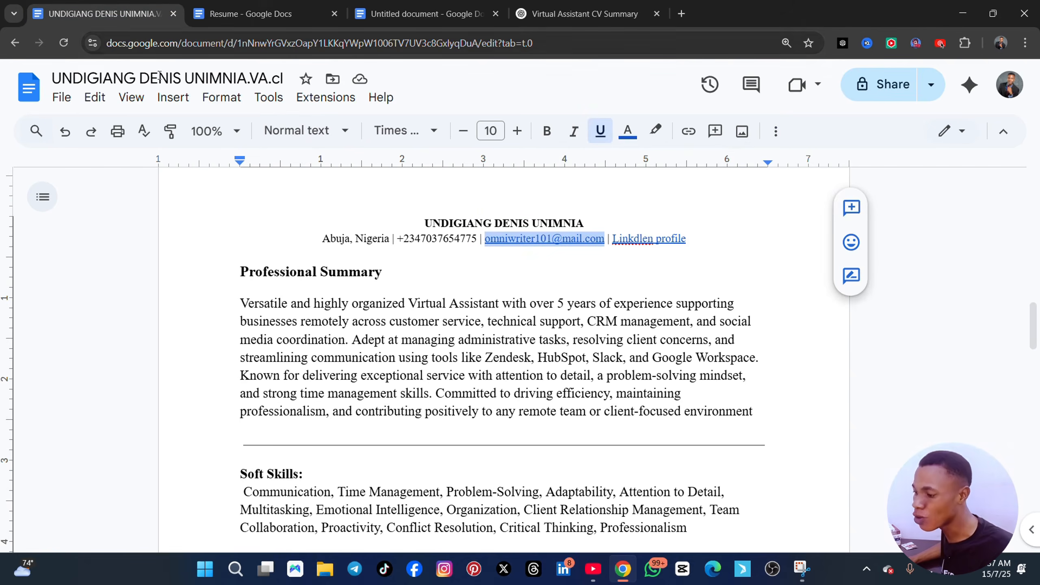
pyautogui.click(262, 12)
pyautogui.click(106, 10)
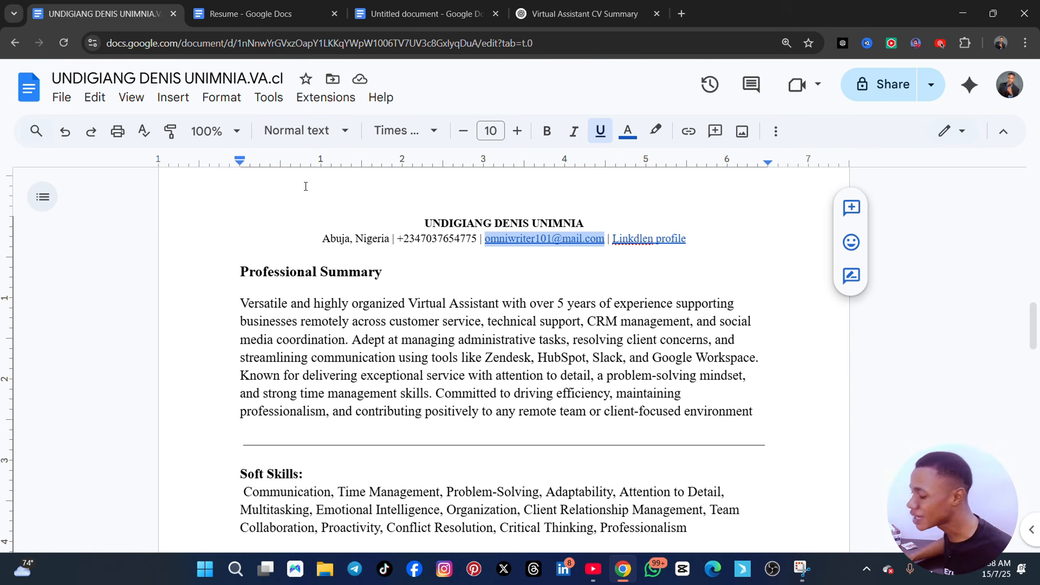
pyautogui.click(442, 276)
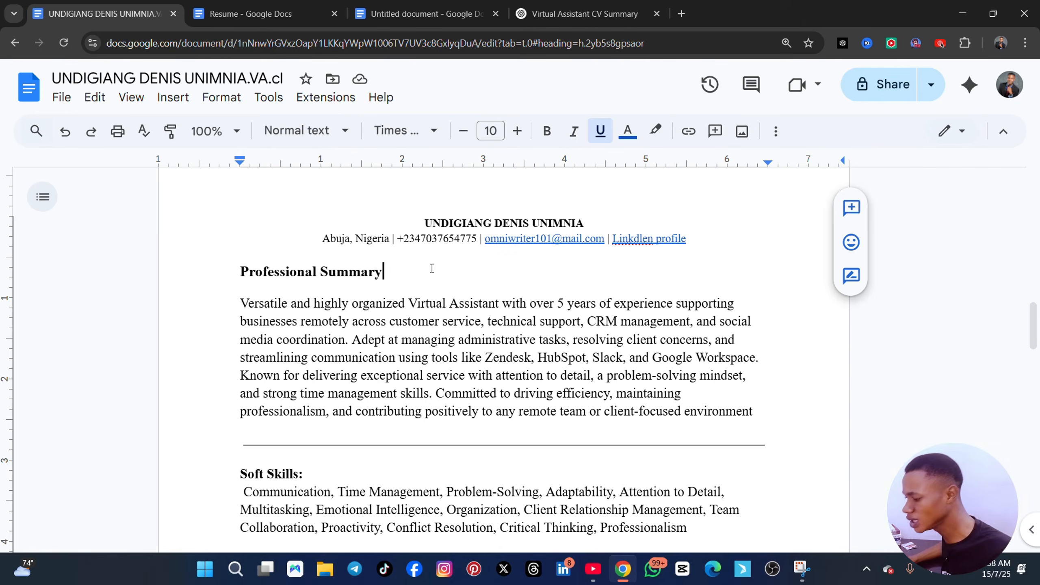
pyautogui.click(638, 239)
pyautogui.click(512, 303)
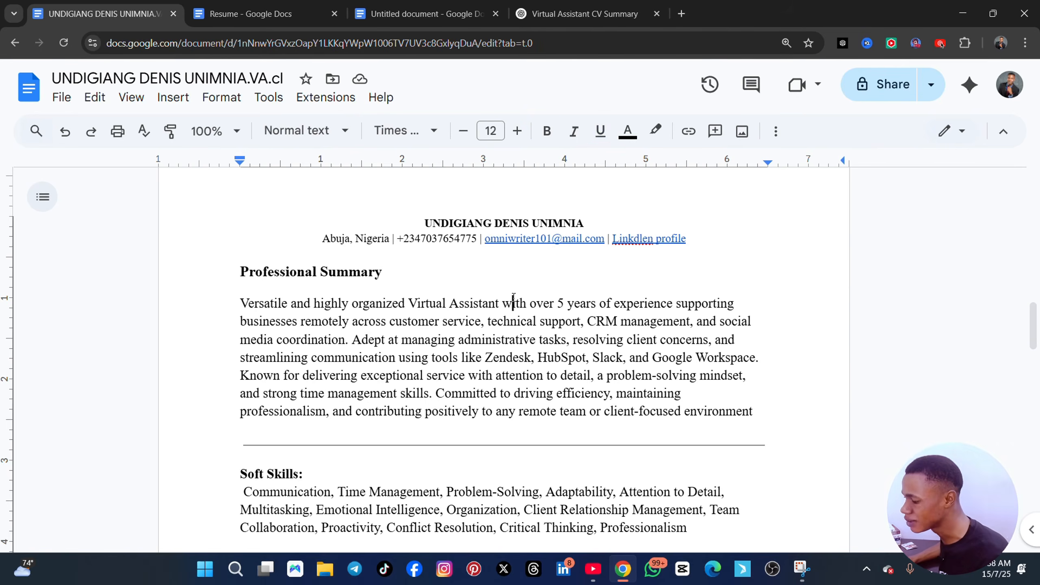
# - Open the own LinkedIn profile page in a new browser tab and select its full web address
pyautogui.click(682, 17)
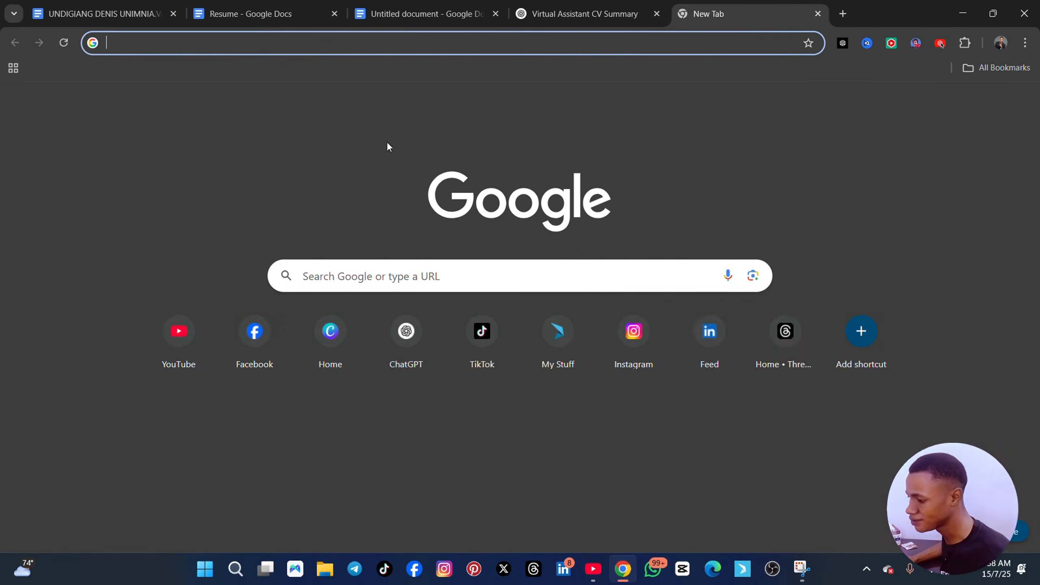
pyautogui.click(691, 342)
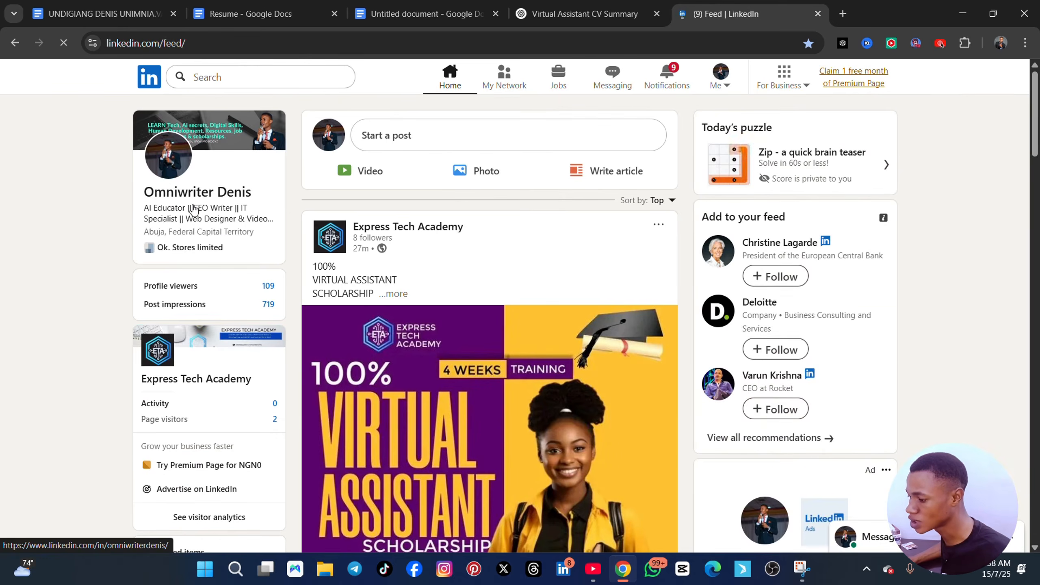
pyautogui.click(194, 217)
pyautogui.click(258, 38)
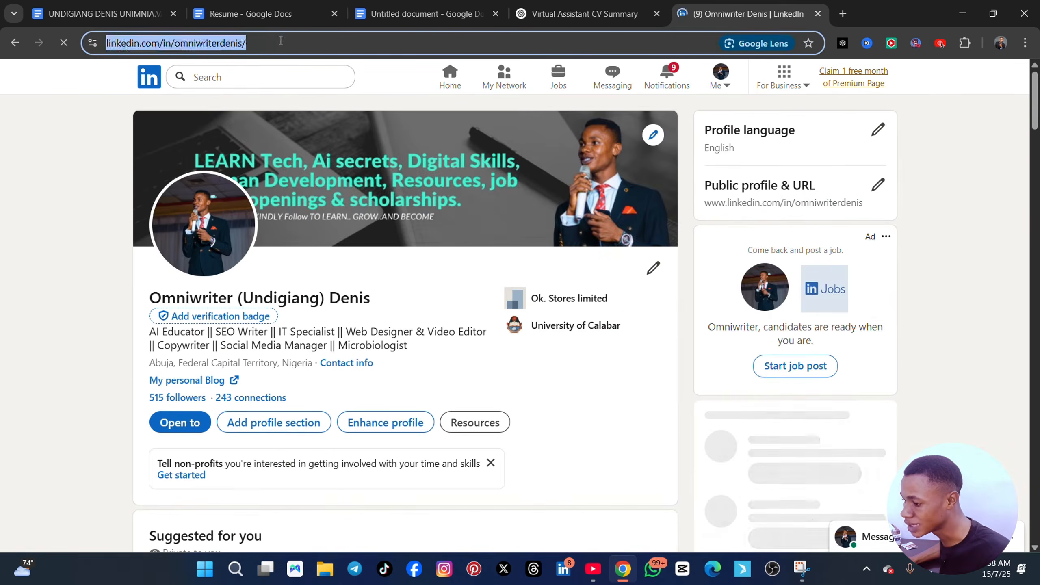
pyautogui.press('End')
pyautogui.hotkey('ctrl', 'a')
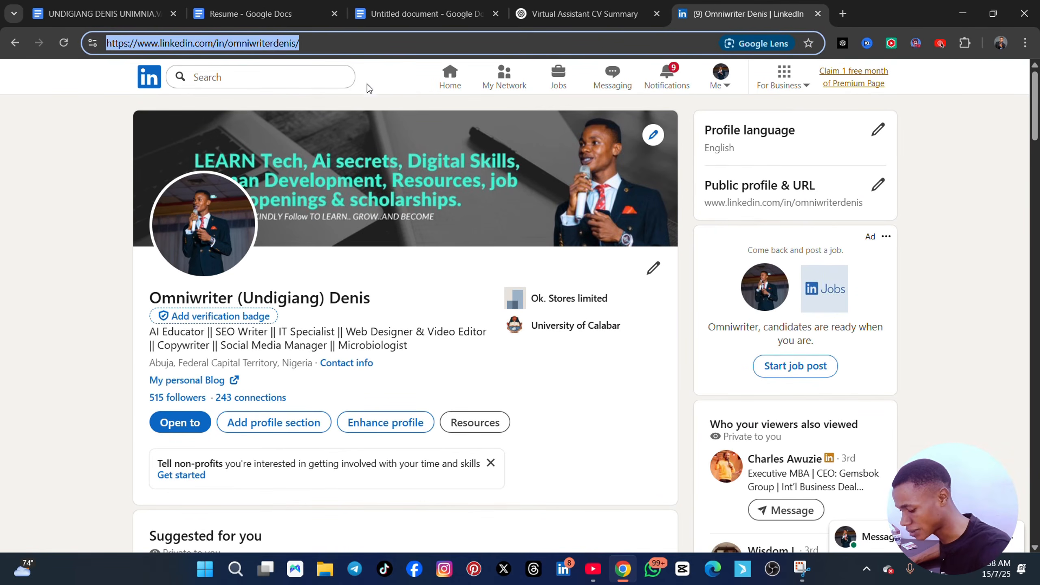
# - Return to the sample CV and inspect the address behind the LinkedIn profile link in the contact line
pyautogui.click(123, 12)
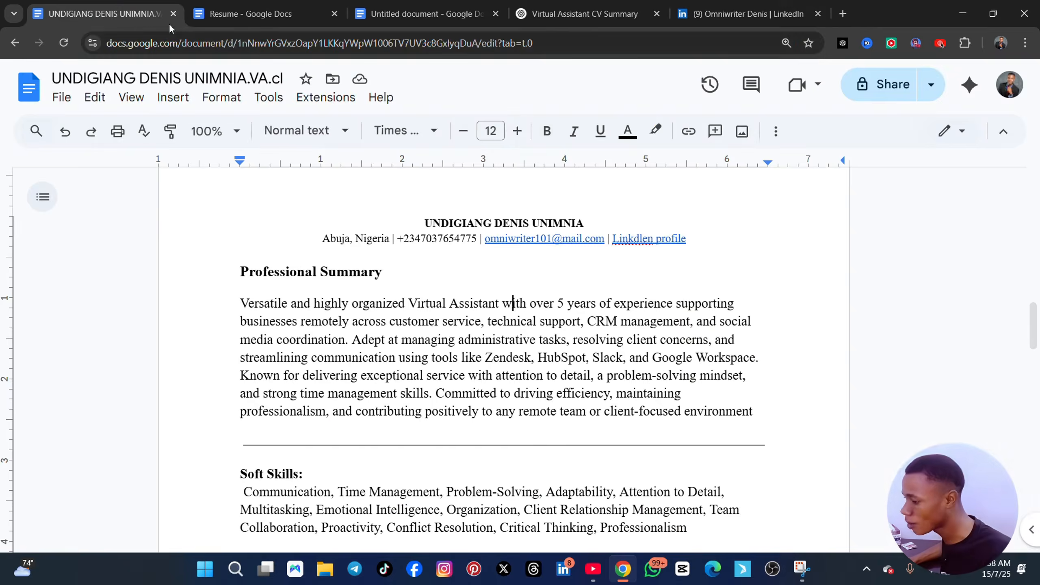
pyautogui.moveTo(689, 236); pyautogui.dragTo(612, 238)
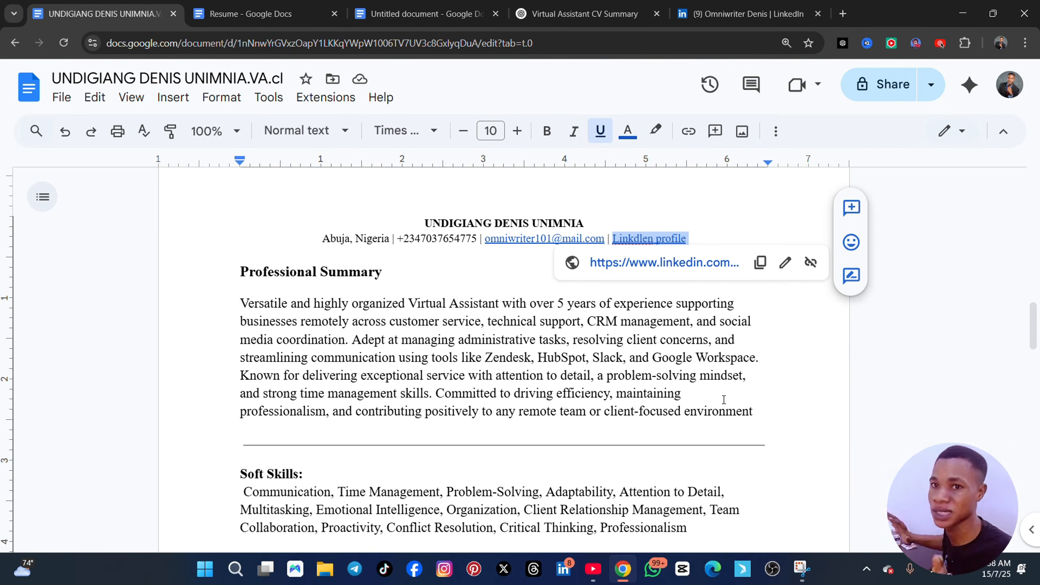
pyautogui.click(483, 356)
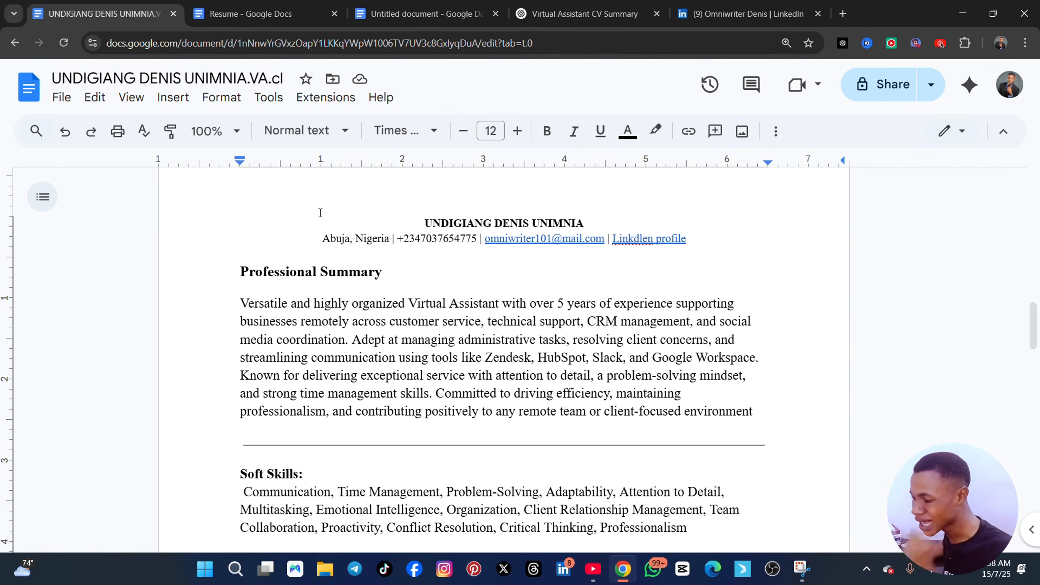
# - Examine the Soft Skills, Technical Skills and Professional Experience sections of the sample CV, including the employer of the NYSC internship
pyautogui.scroll(-2, 519, 328)
pyautogui.scroll(-3, 518, 332)
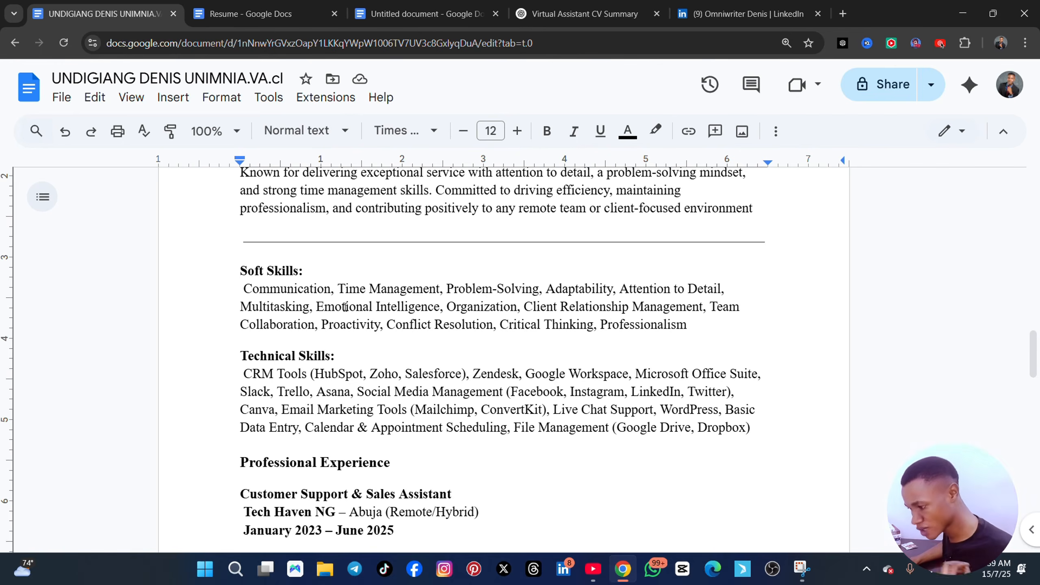
pyautogui.scroll(-3, 345, 306)
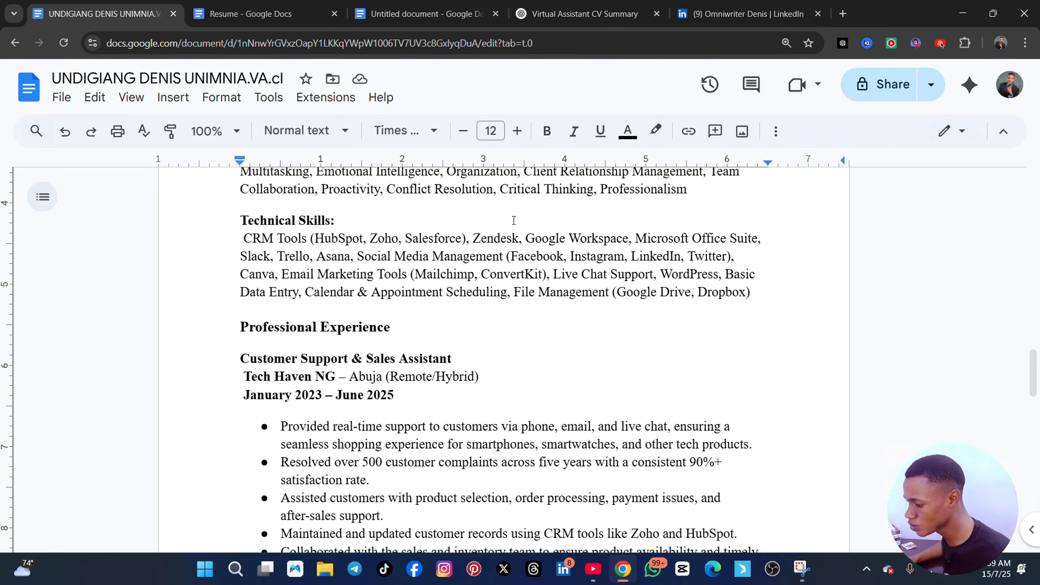
pyautogui.scroll(-1, 515, 365)
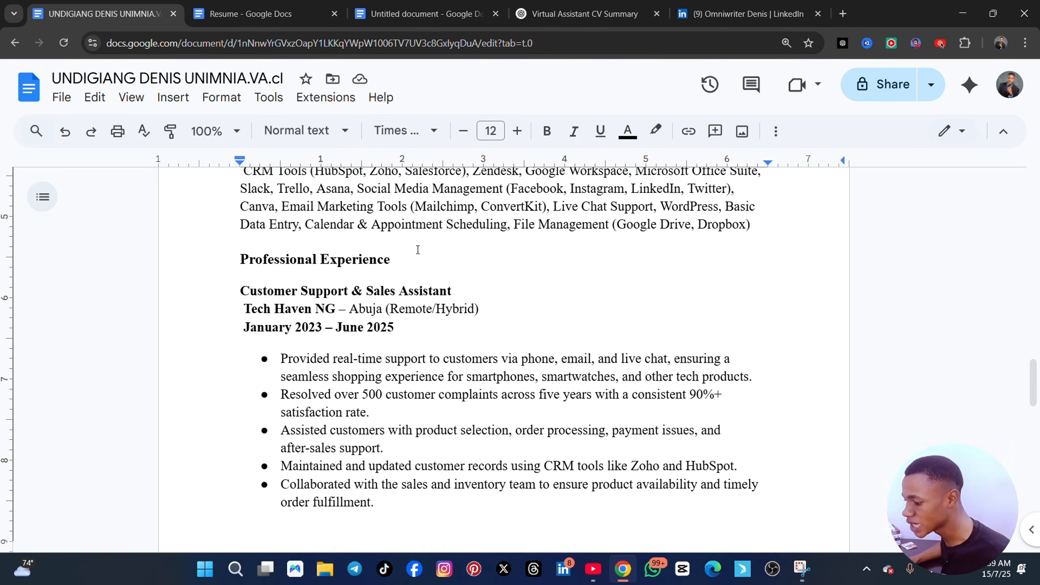
pyautogui.scroll(-1, 348, 320)
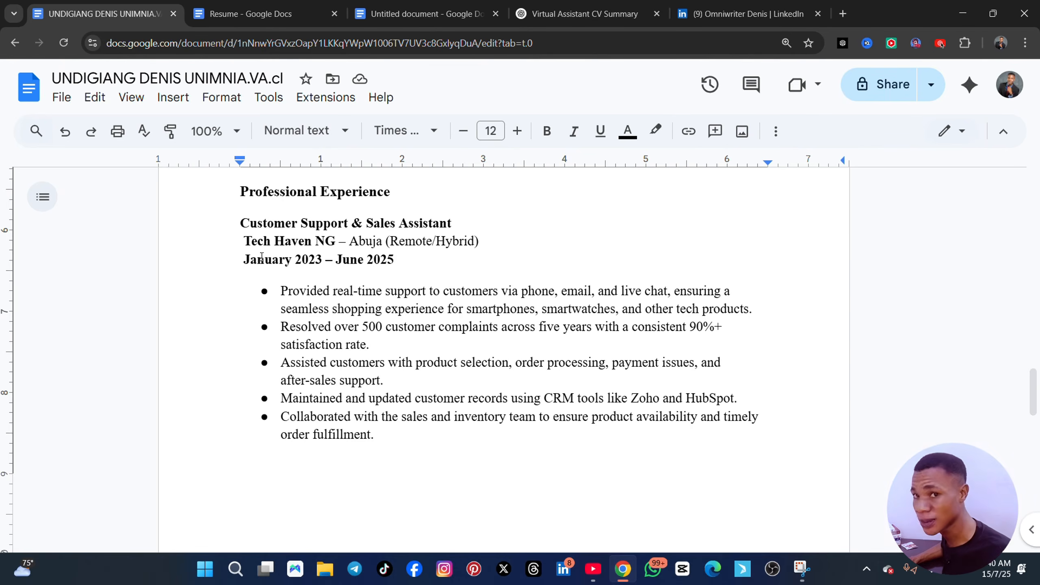
pyautogui.scroll(-2, 366, 363)
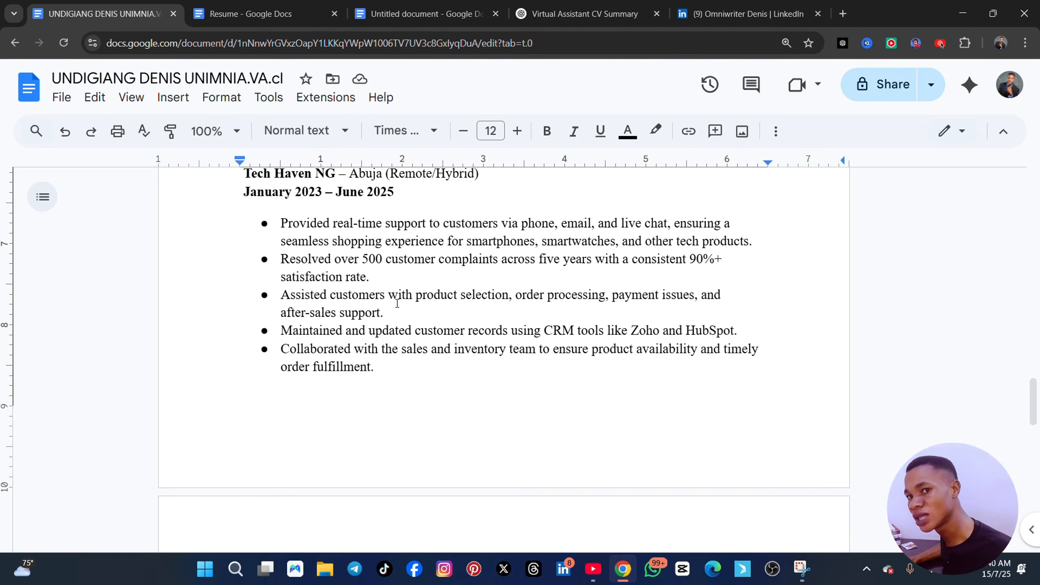
pyautogui.scroll(-5, 397, 303)
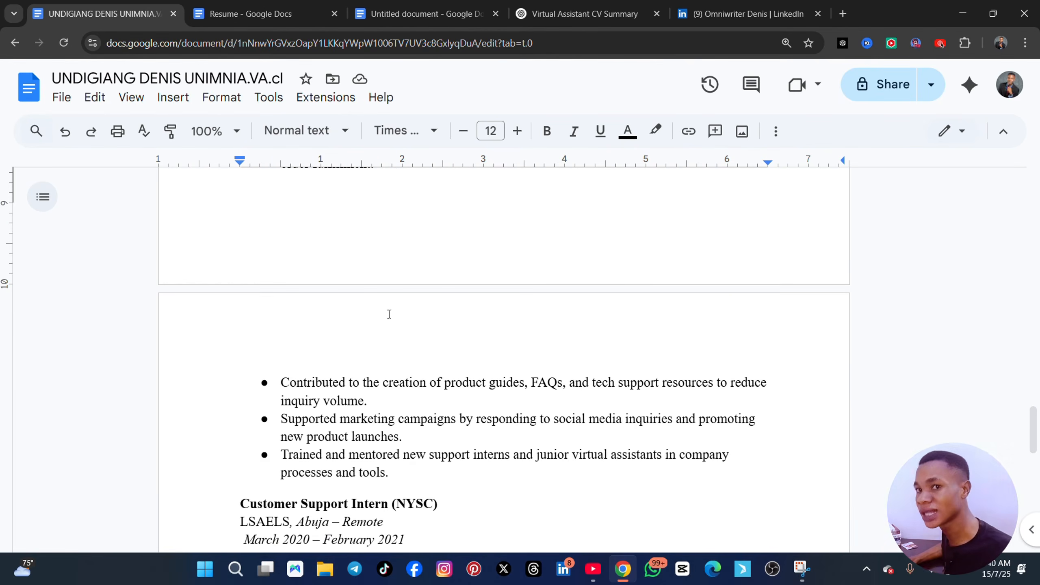
pyautogui.scroll(-5, 388, 314)
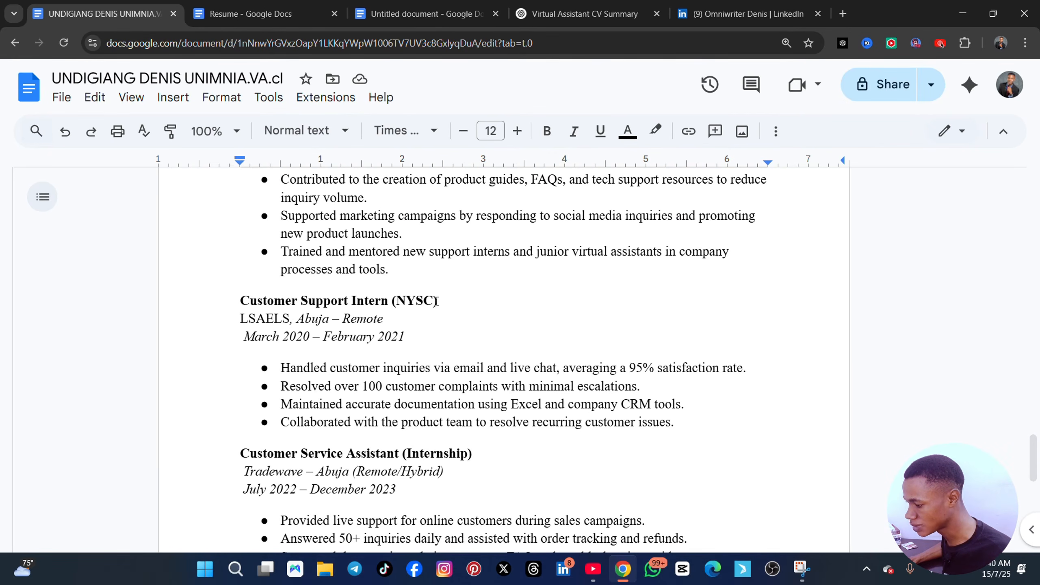
pyautogui.scroll(-3, 434, 302)
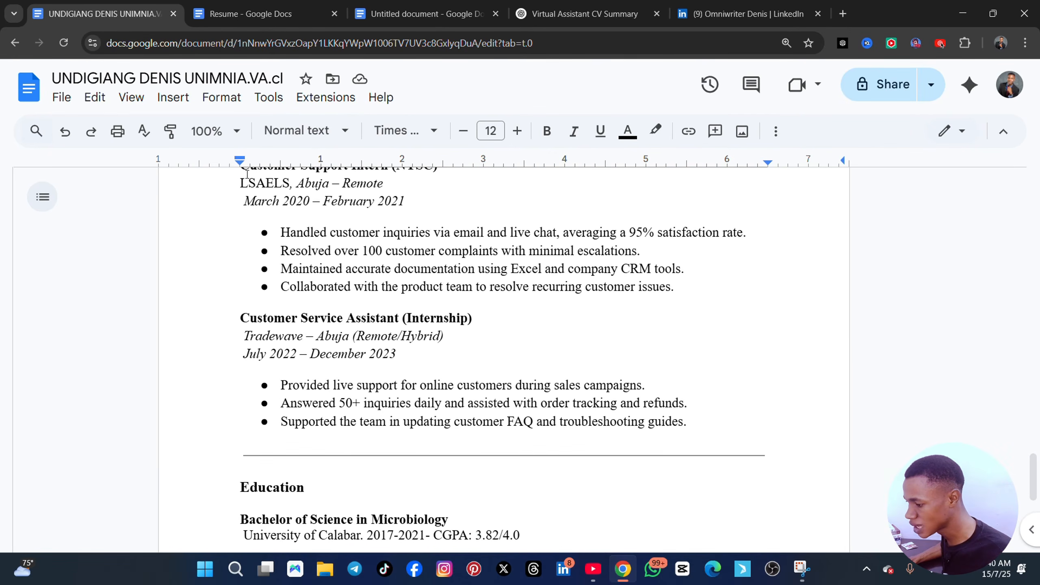
pyautogui.moveTo(241, 183); pyautogui.dragTo(292, 185)
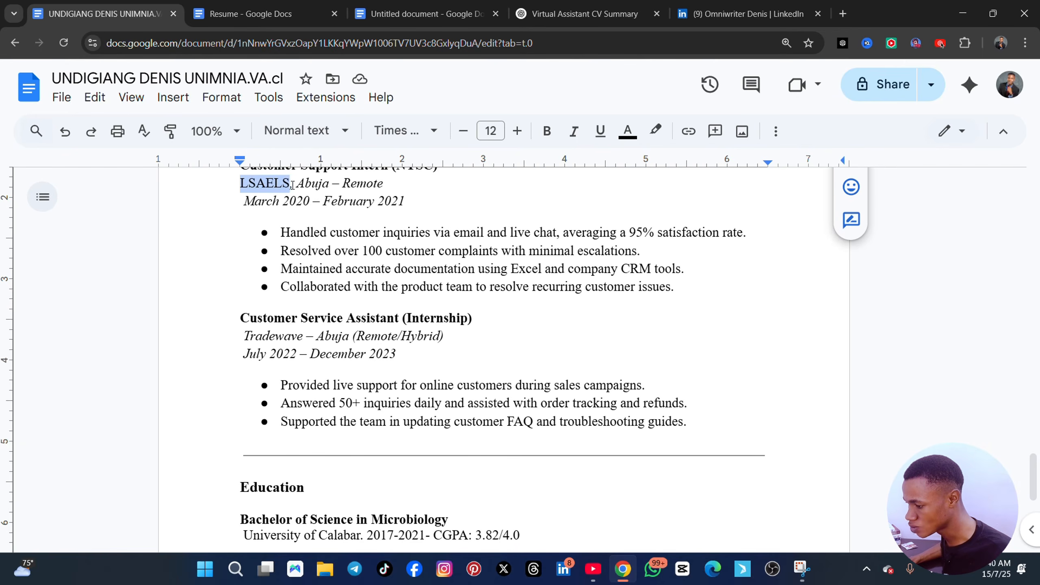
# - Examine the sample CV's Education, Certifications and References sections, and go back to the cover letter on the document's first page
pyautogui.scroll(-3, 309, 254)
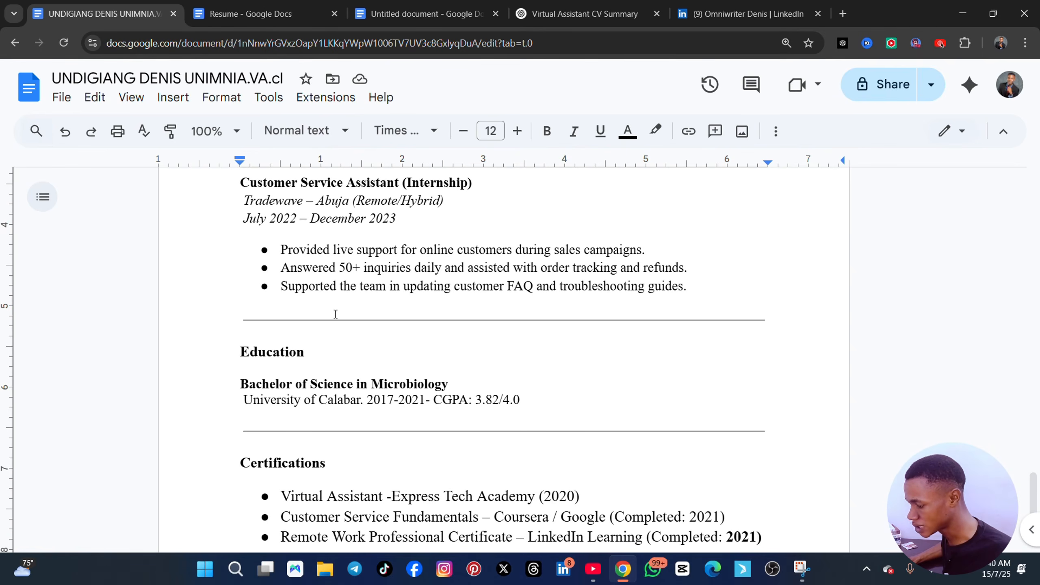
pyautogui.scroll(-2, 336, 311)
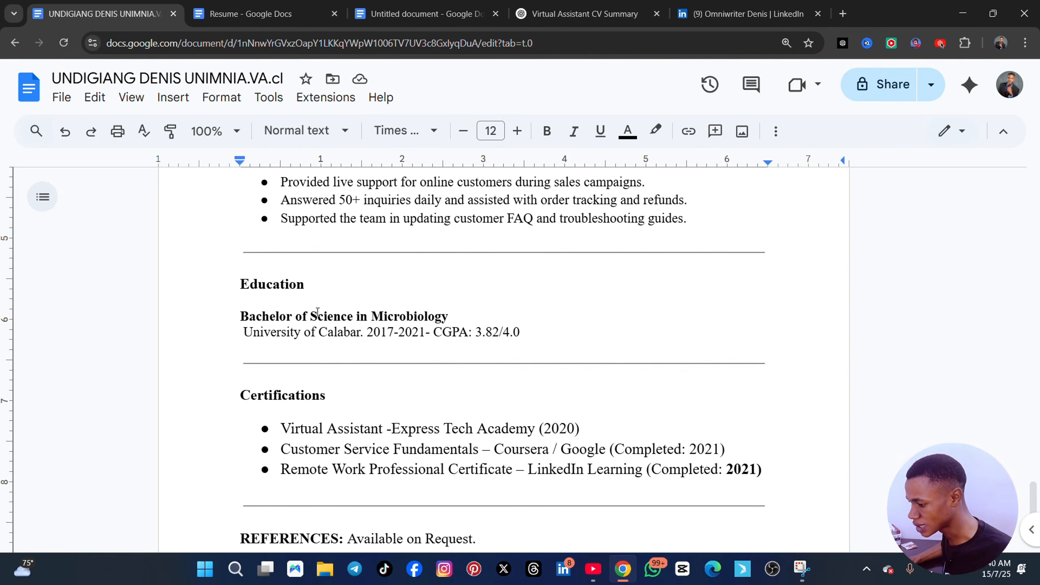
pyautogui.scroll(-2, 317, 312)
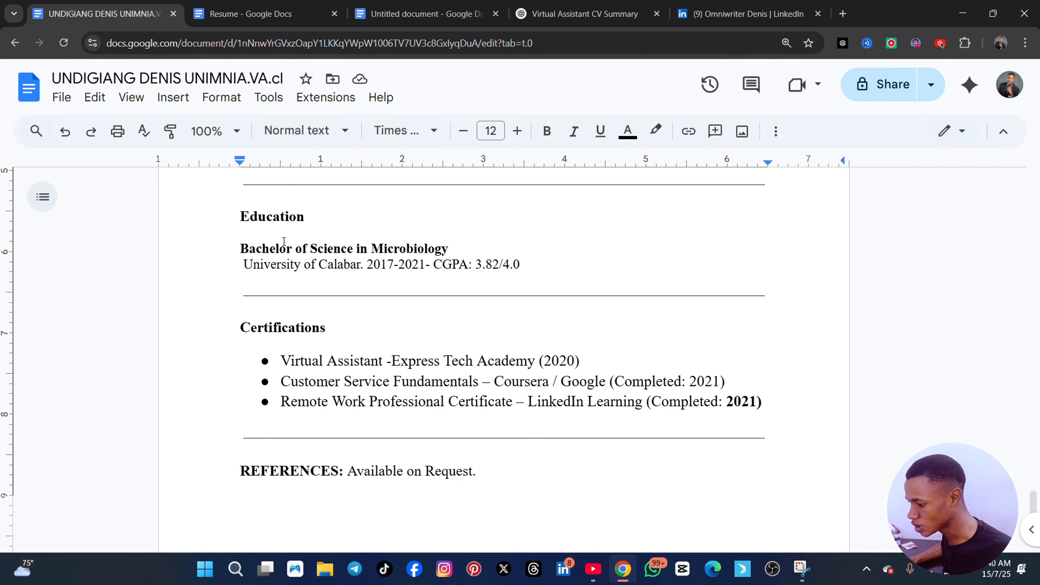
pyautogui.scroll(-2, 447, 276)
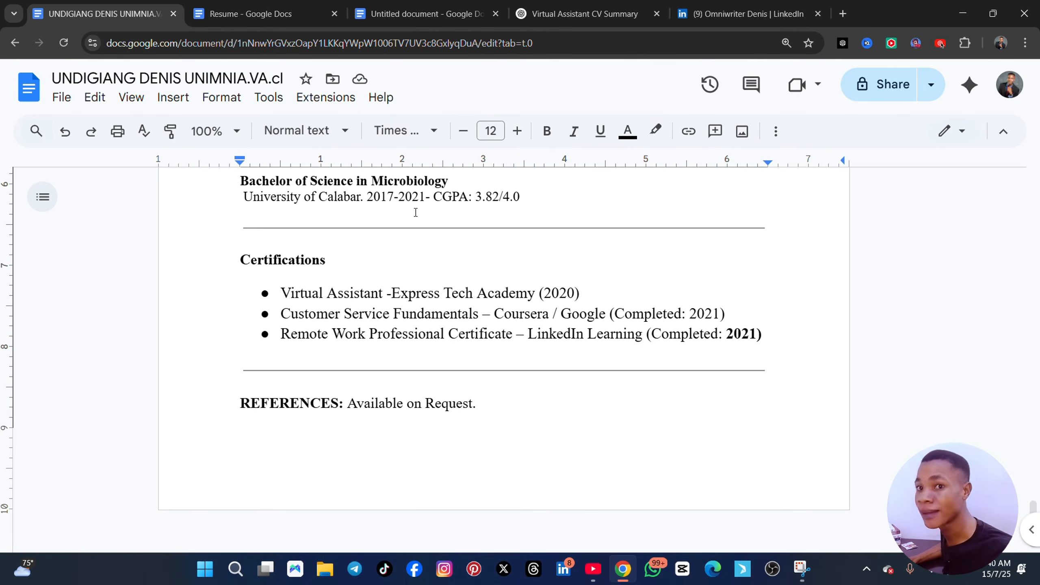
pyautogui.scroll(-1, 392, 267)
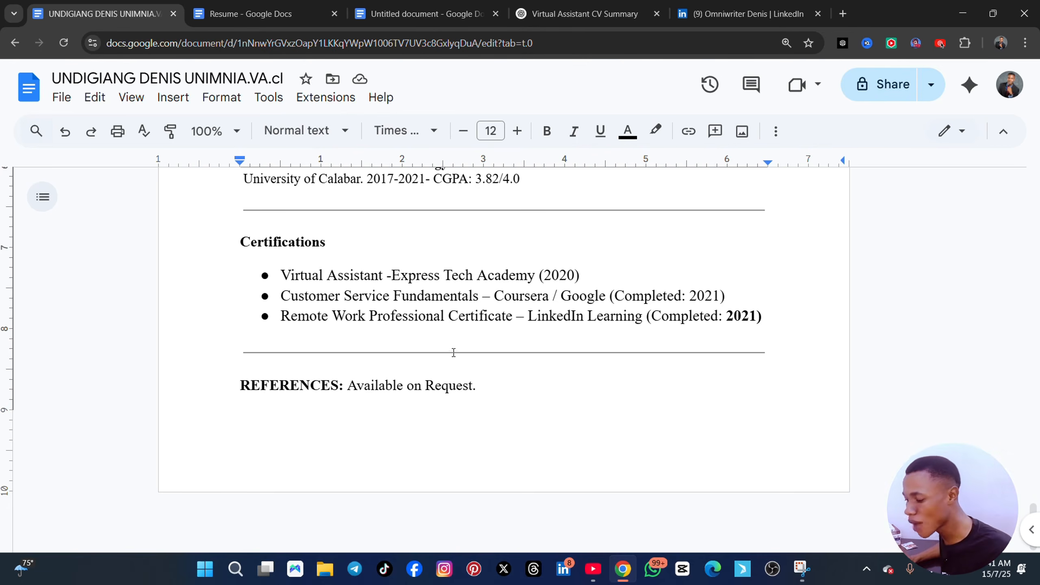
pyautogui.moveTo(580, 270); pyautogui.dragTo(204, 286)
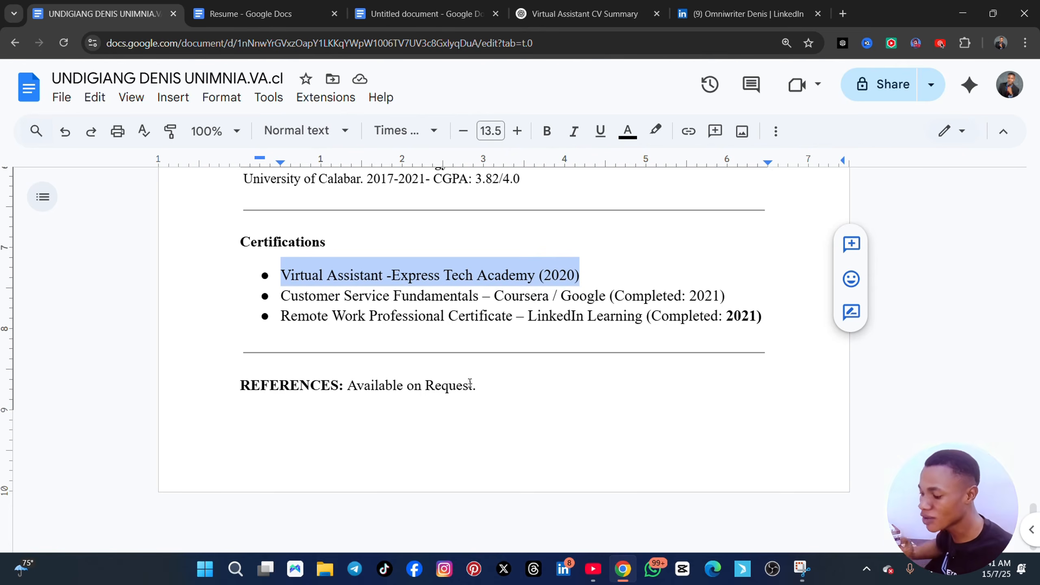
pyautogui.scroll(10, 452, 389)
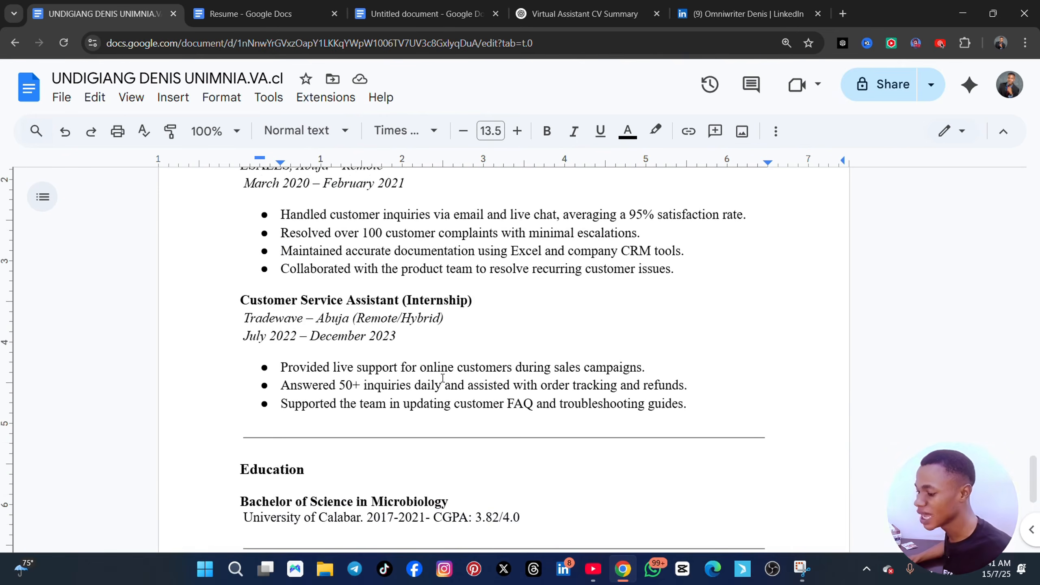
pyautogui.scroll(15, 541, 394)
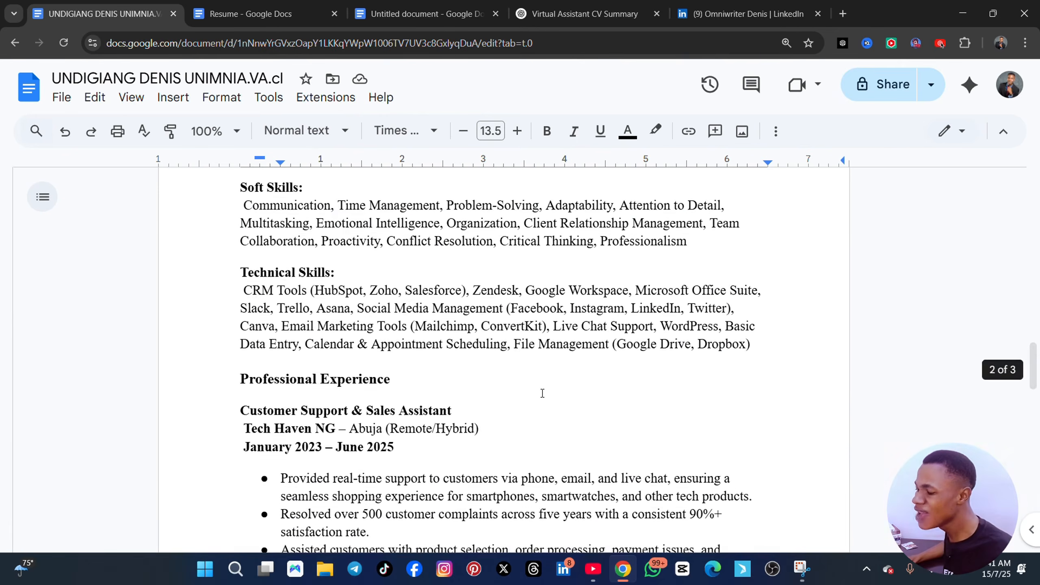
pyautogui.scroll(6, 541, 394)
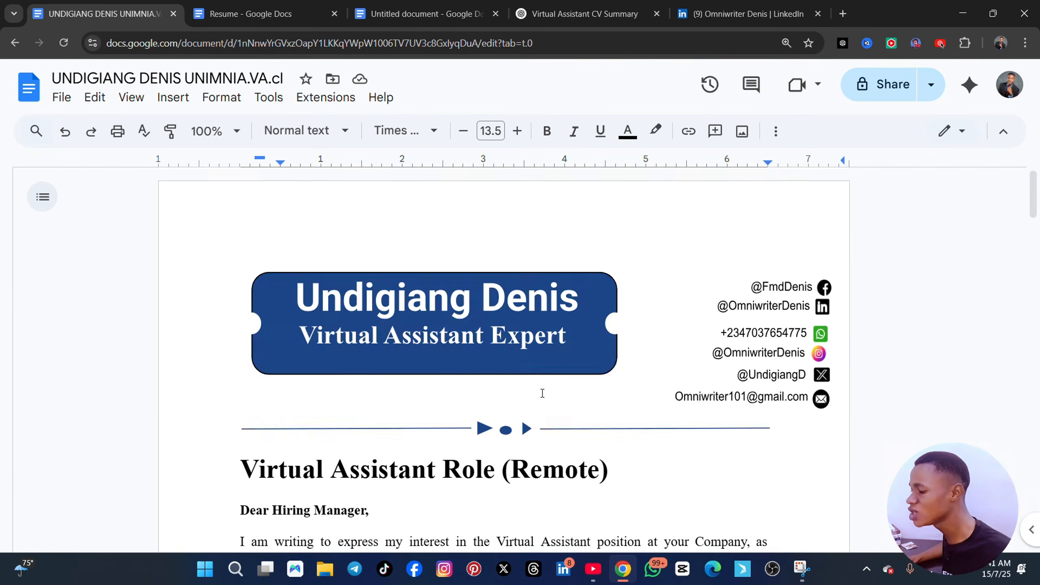
# - Review the sample CV from the cover letter through the Professional Summary, skills and experience entries to the Education and Certifications sections
pyautogui.scroll(-12, 542, 394)
pyautogui.scroll(-5, 542, 394)
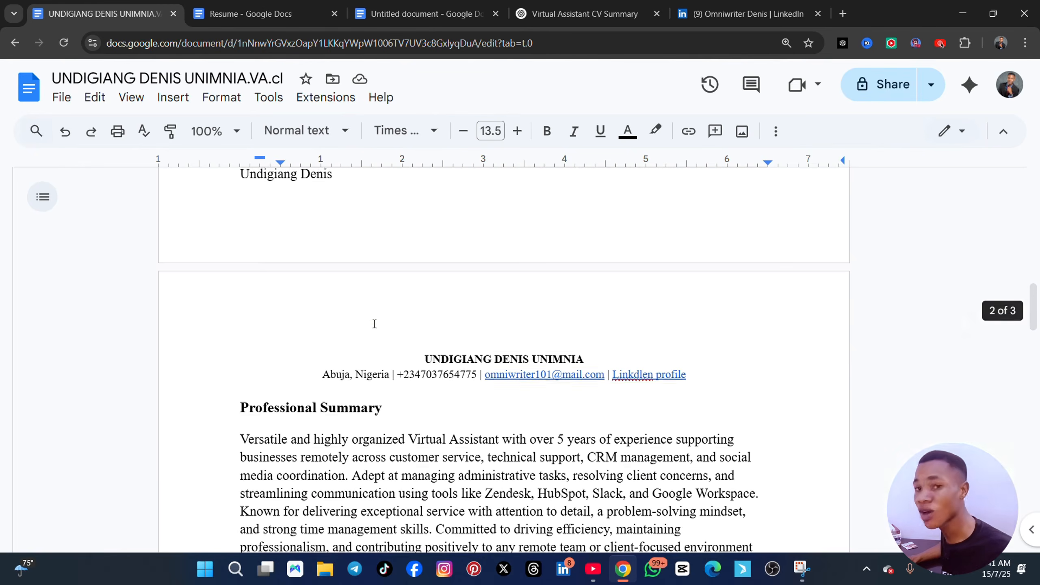
pyautogui.scroll(-5, 372, 358)
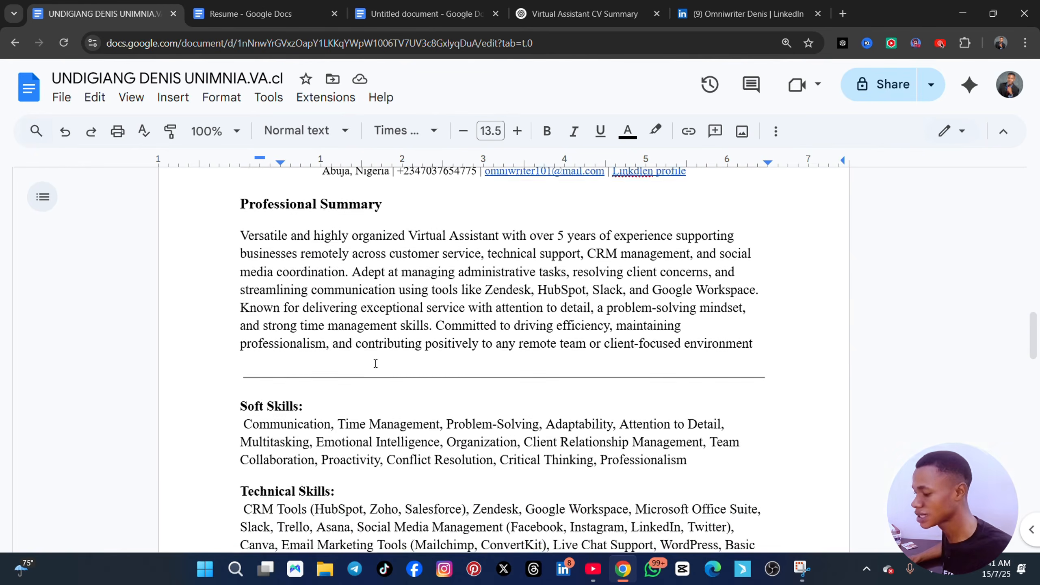
pyautogui.scroll(2, 372, 359)
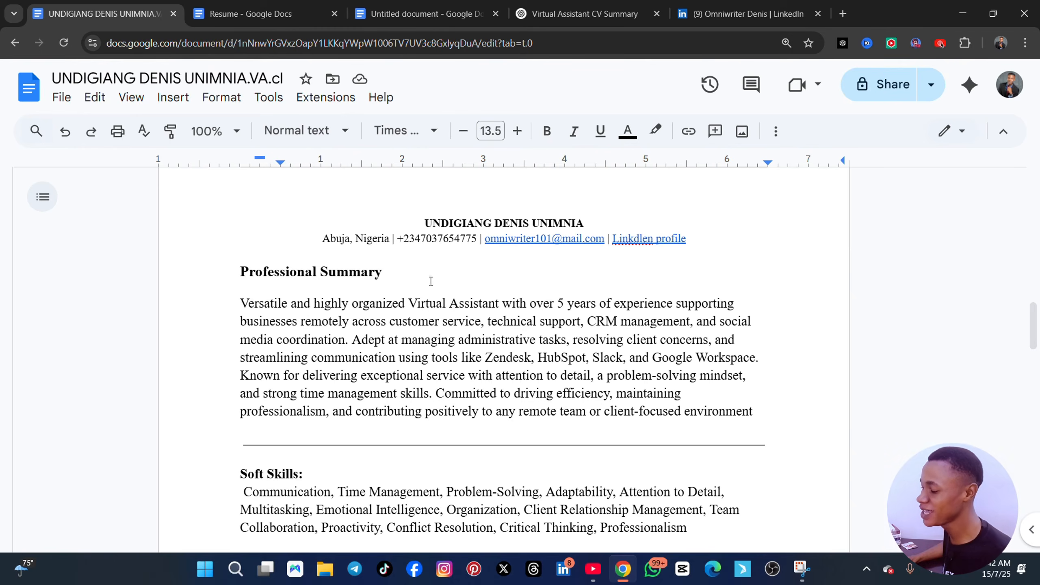
pyautogui.scroll(-10, 431, 281)
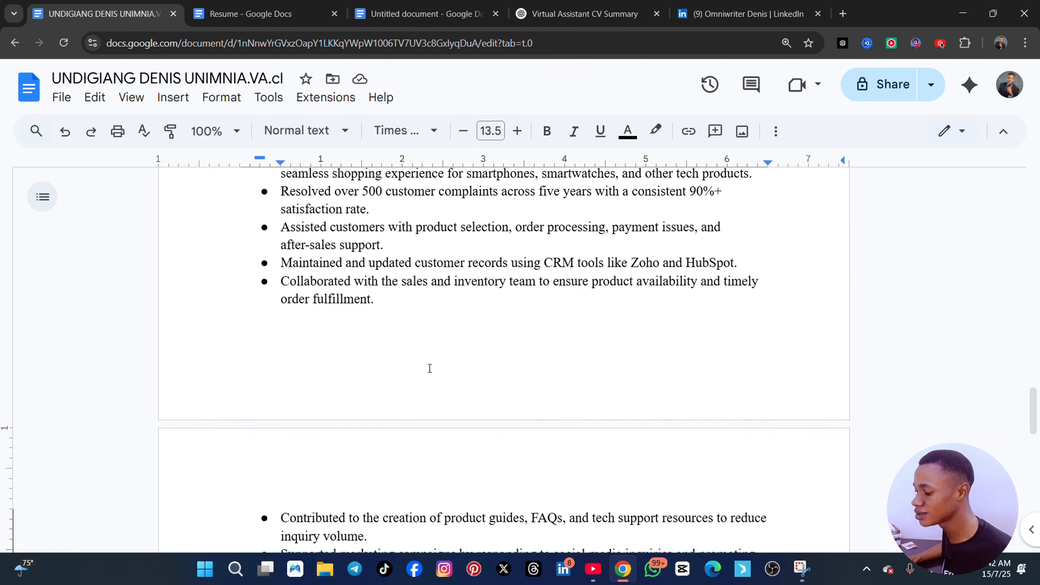
pyautogui.scroll(-12, 429, 369)
pyautogui.scroll(5, 428, 370)
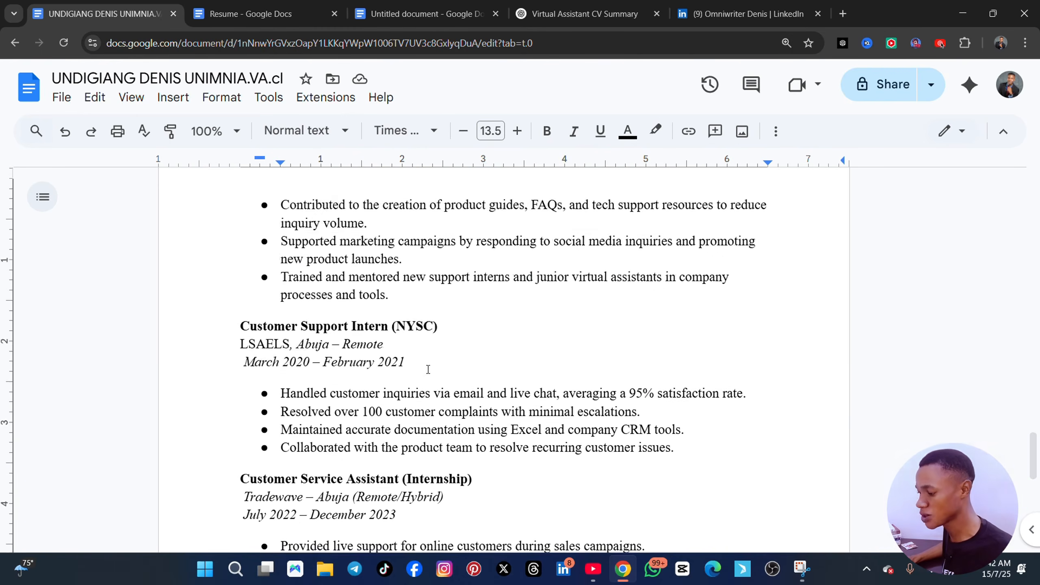
pyautogui.scroll(10, 427, 369)
pyautogui.scroll(-10, 427, 368)
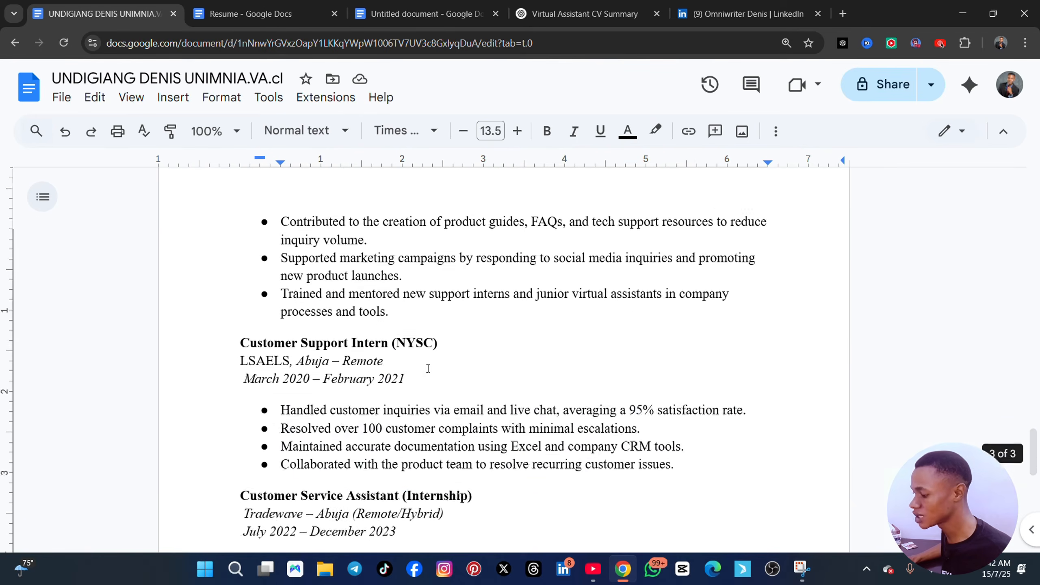
pyautogui.scroll(-12, 427, 369)
pyautogui.scroll(10, 426, 370)
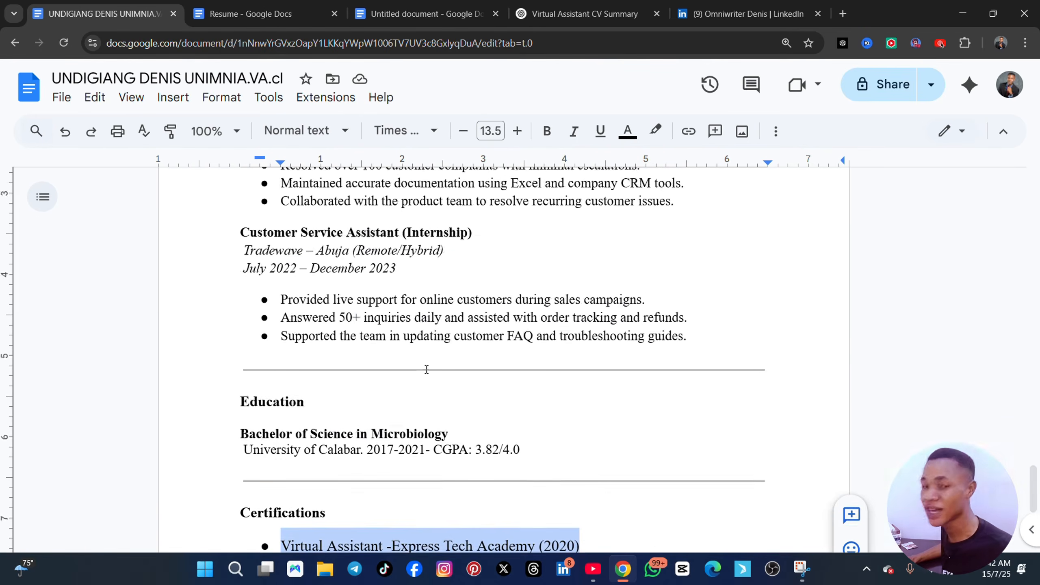